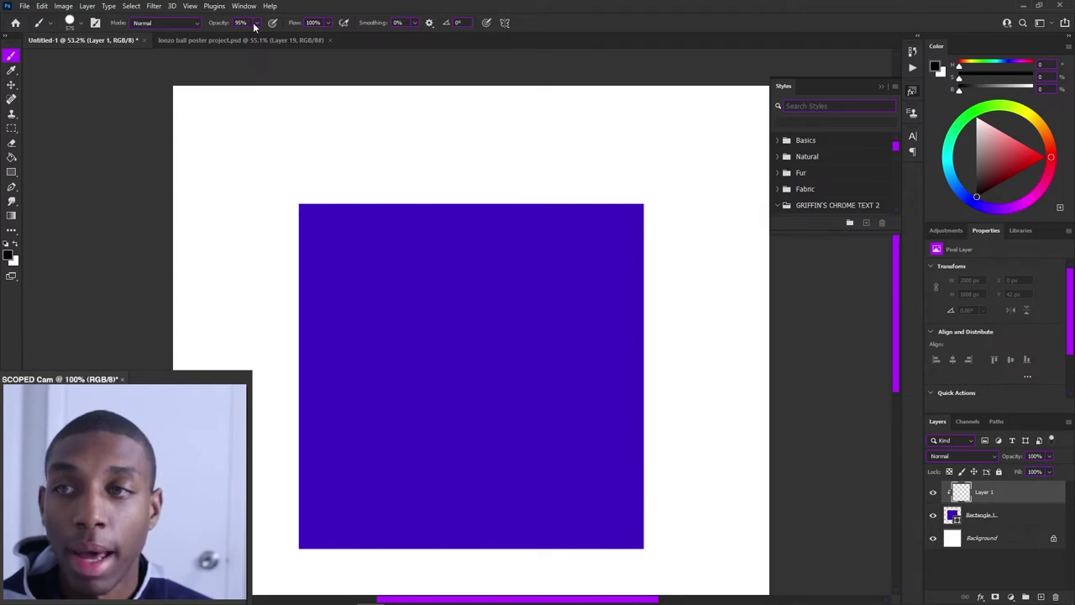
Release Layer 1 from its clipping mask and clip it to the Rectangle 1 layer again
left_click(255, 24)
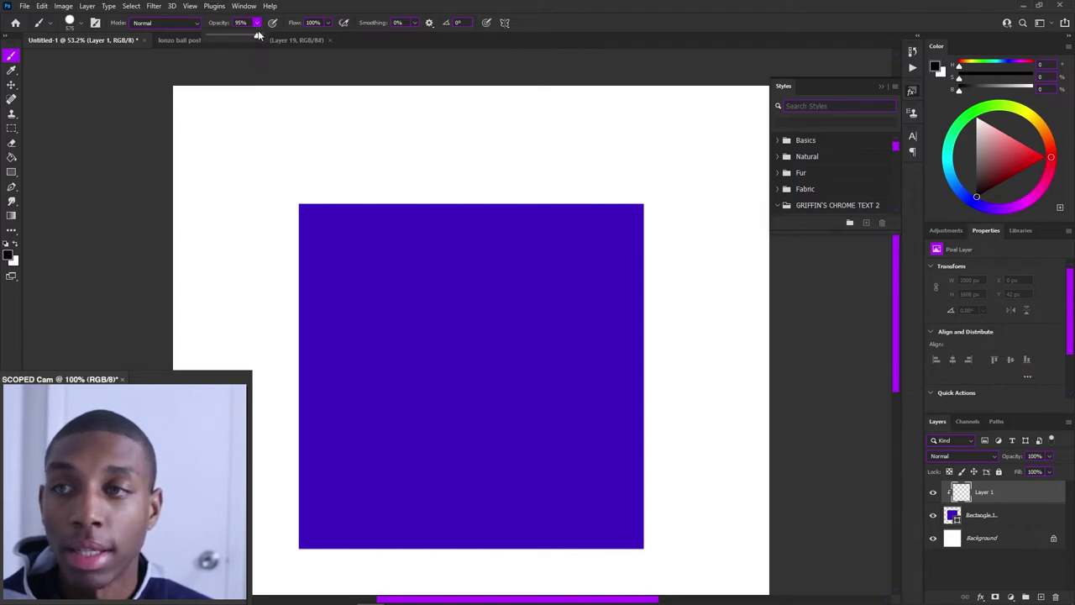
left_click(991, 503, "alt")
left_click(991, 503, "alt")
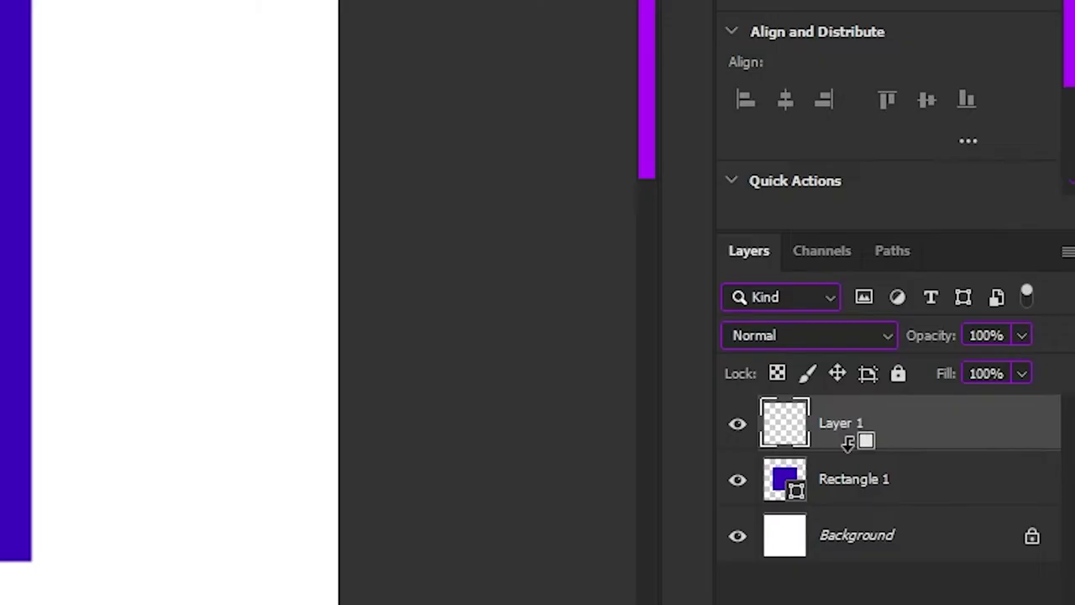
left_click(979, 501, "alt")
Try black textured brush strokes on the clipped Layer 1 over the blue square, and undo them
mouse_move(276, 201)
left_mouse_down()
mouse_move(260, 204)
mouse_move(241, 378)
mouse_move(627, 156)
mouse_move(180, 372)
mouse_move(755, 176)
left_mouse_up()
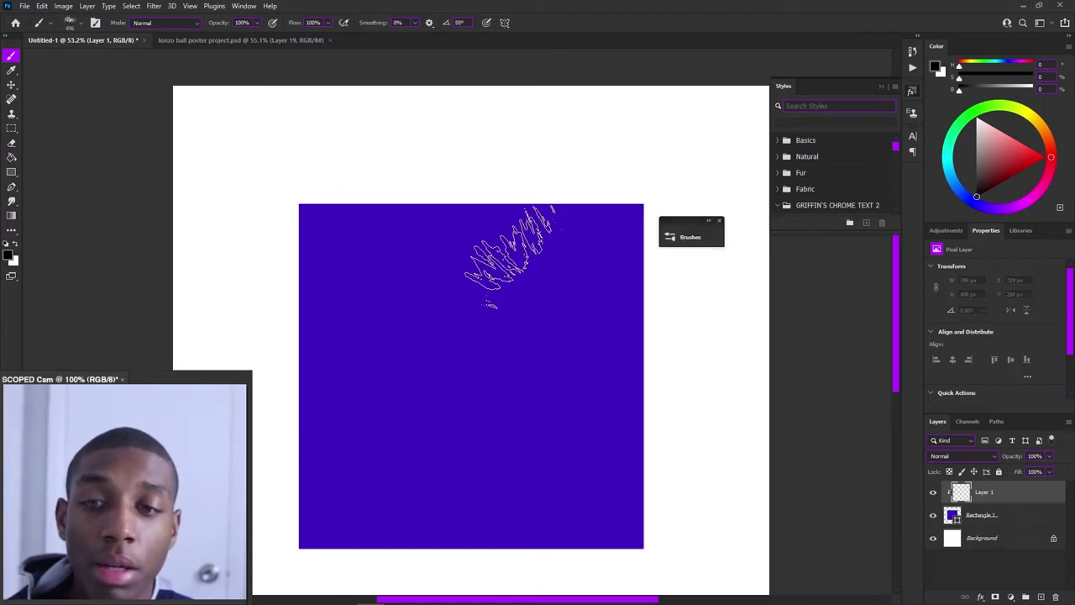
mouse_move(409, 300)
left_mouse_down()
mouse_move(530, 419)
mouse_move(598, 397)
mouse_move(529, 327)
mouse_move(476, 409)
mouse_move(484, 418)
mouse_move(428, 421)
mouse_move(691, 347)
mouse_move(562, 341)
mouse_move(571, 372)
left_mouse_up()
key("ctrl+z")
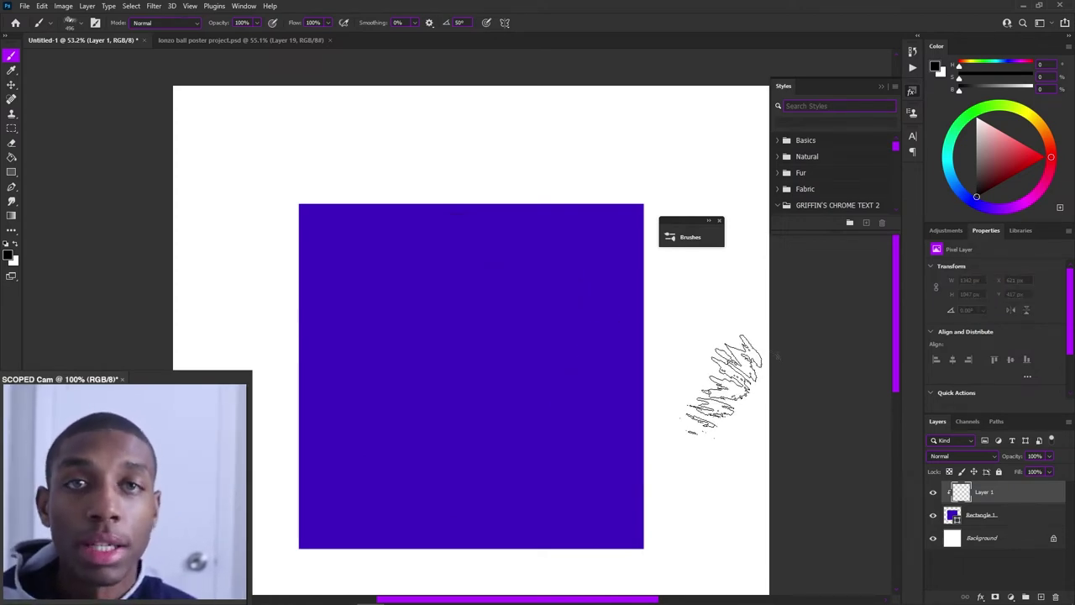
Add a layer mask to the Rectangle 1 layer and invert it to black
left_click(1005, 513)
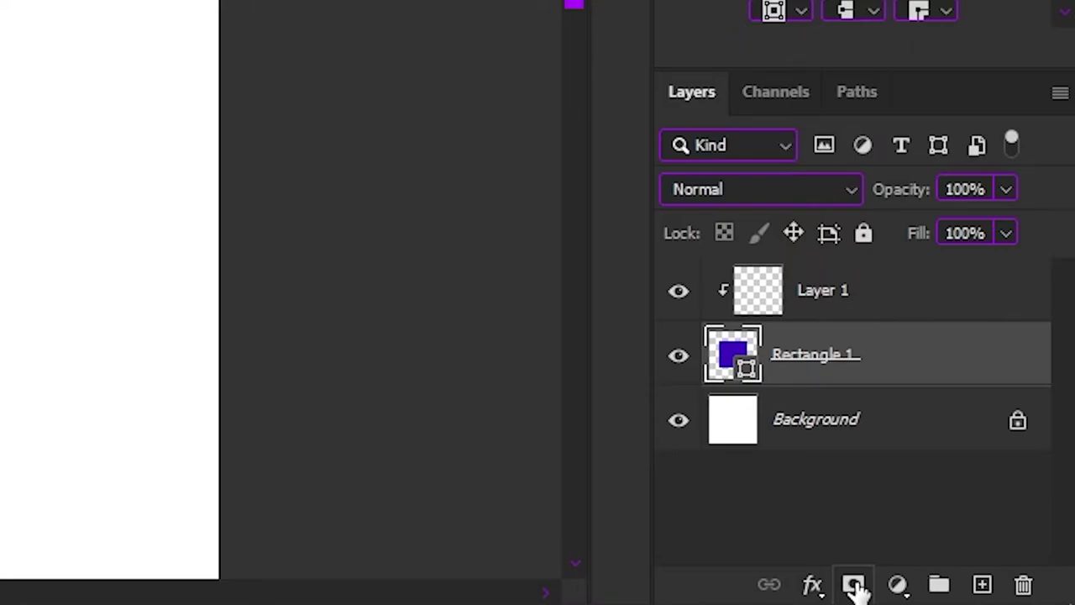
left_click(853, 585)
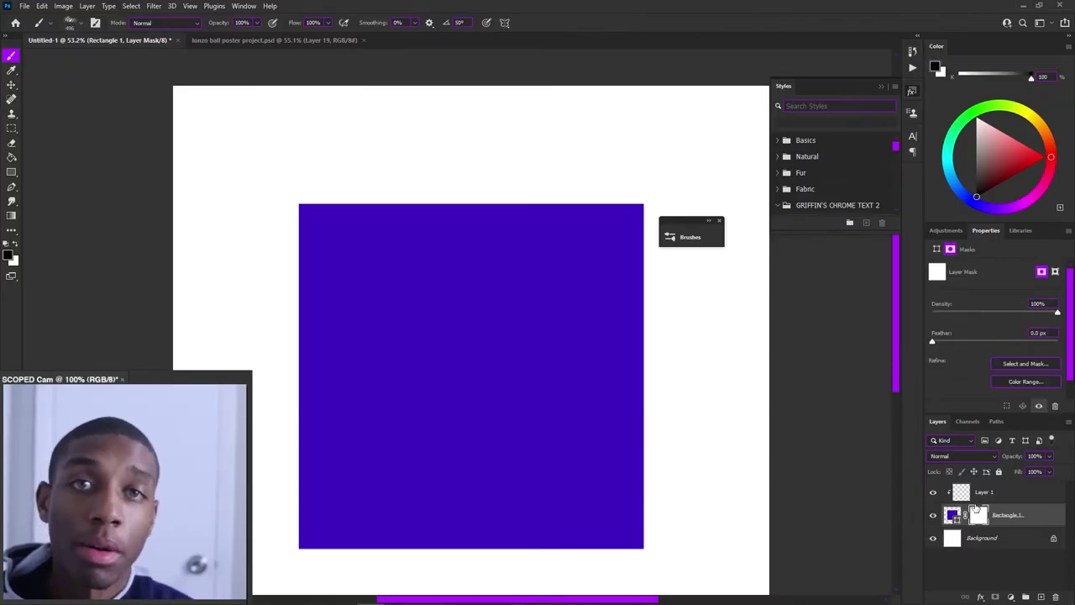
key("ctrl+i")
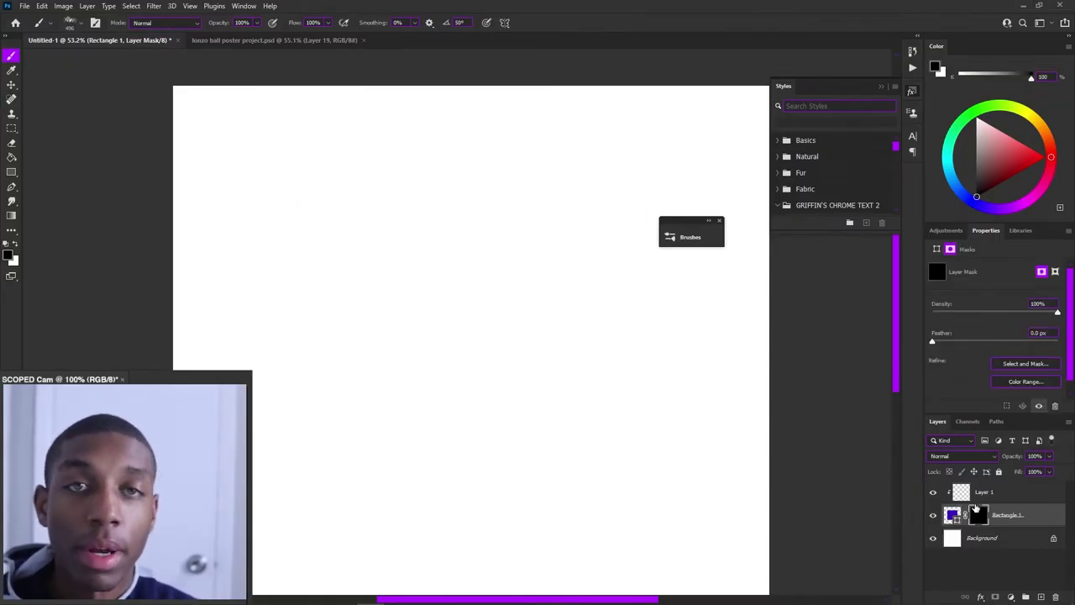
Paint white textured brush strokes on the Rectangle 1 mask to reveal most of the blue square
left_click_drag(530, 291, 613, 293)
key("x")
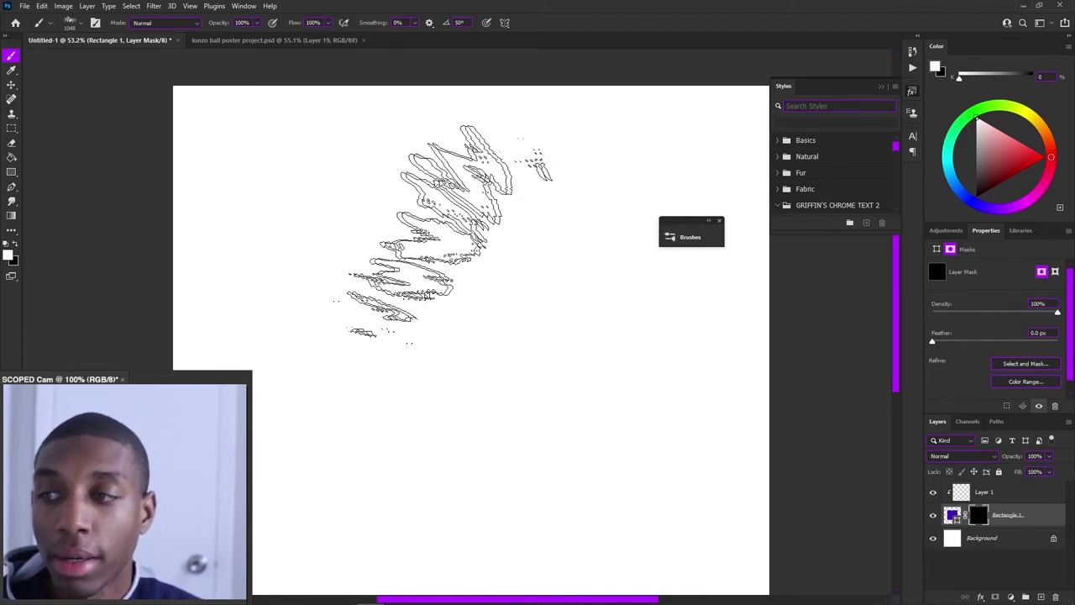
mouse_move(446, 235)
left_mouse_down()
mouse_move(600, 432)
mouse_move(319, 378)
left_mouse_up()
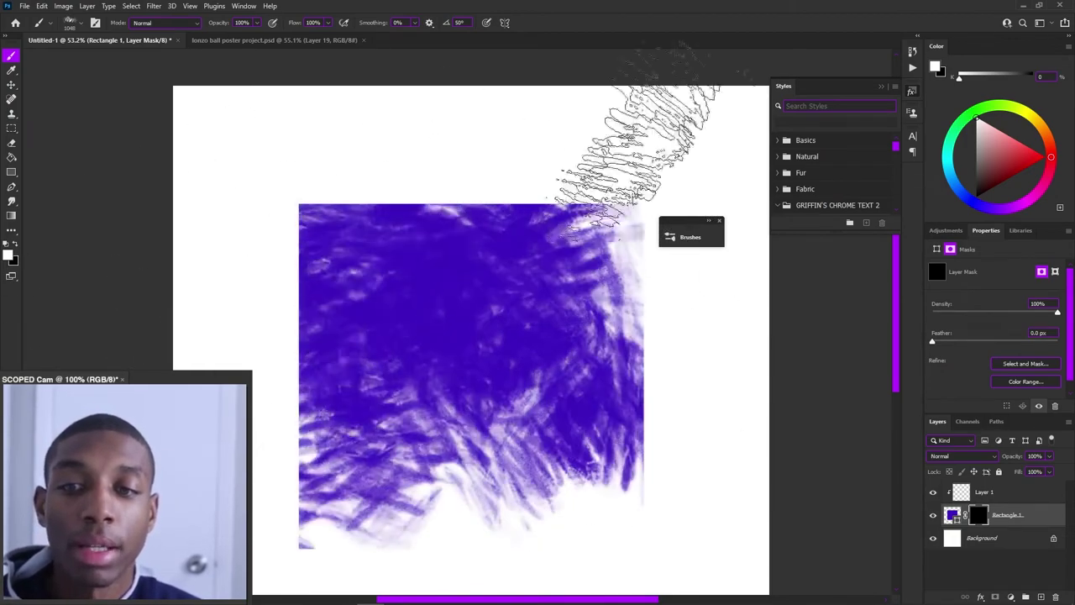
mouse_move(639, 135)
left_mouse_down()
mouse_move(456, 361)
mouse_move(276, 529)
mouse_move(511, 416)
mouse_move(629, 378)
mouse_move(704, 466)
mouse_move(666, 302)
mouse_move(657, 424)
mouse_move(667, 294)
left_mouse_up()
left_click_drag(667, 294, 488, 324)
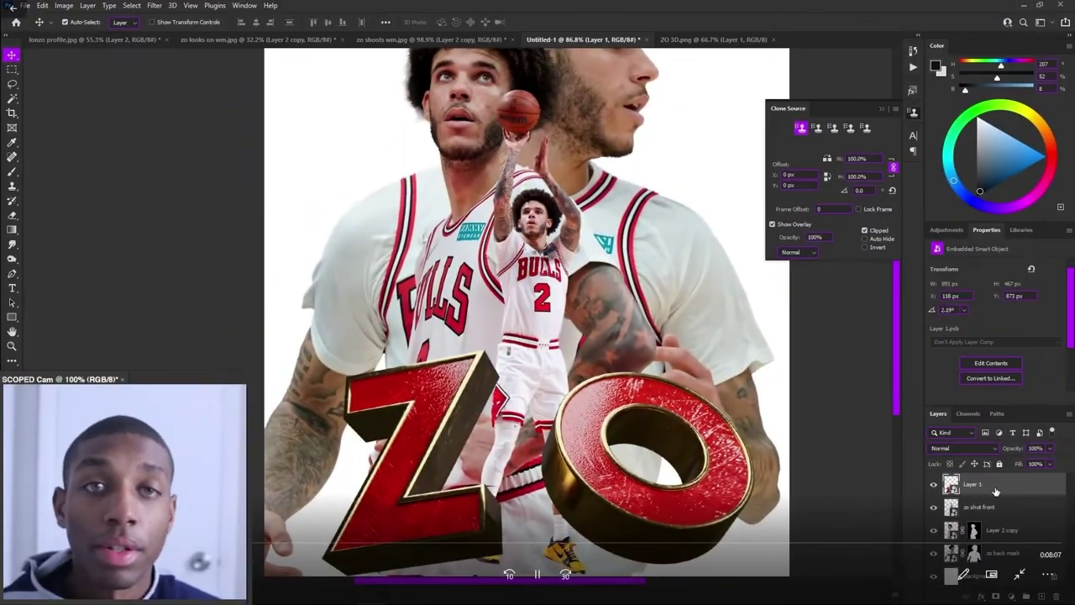
Convert the ZO lettering layer to a smart object
right_click(995, 492)
left_click(882, 473)
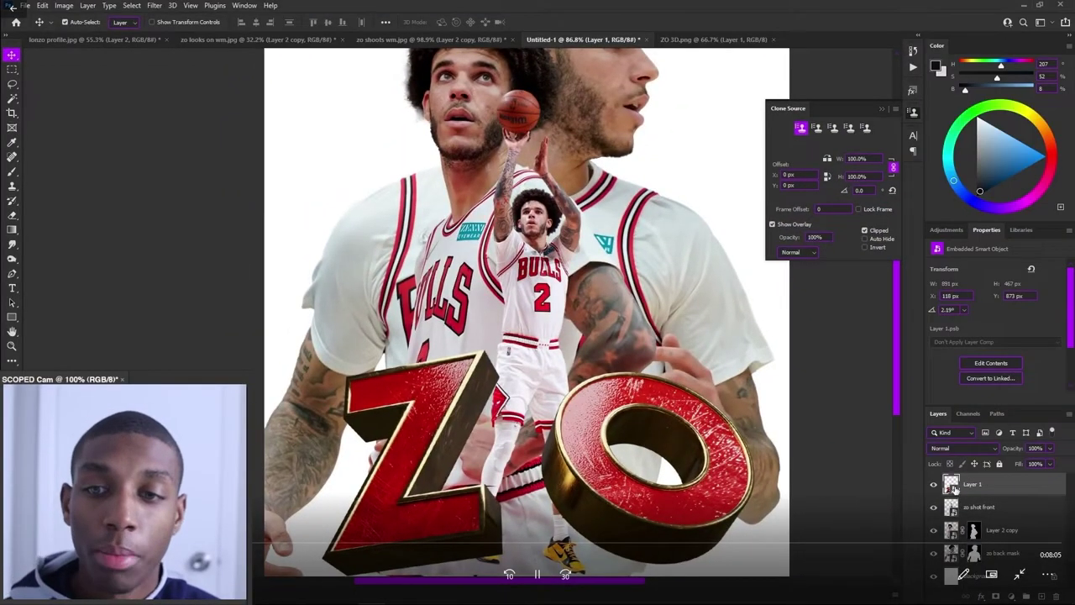
Apply the Topaz Adjust 5 filter to the zo shot front layer with the Crisp preset from the Vibrant Collection
scroll(576, 443, "down", 2)
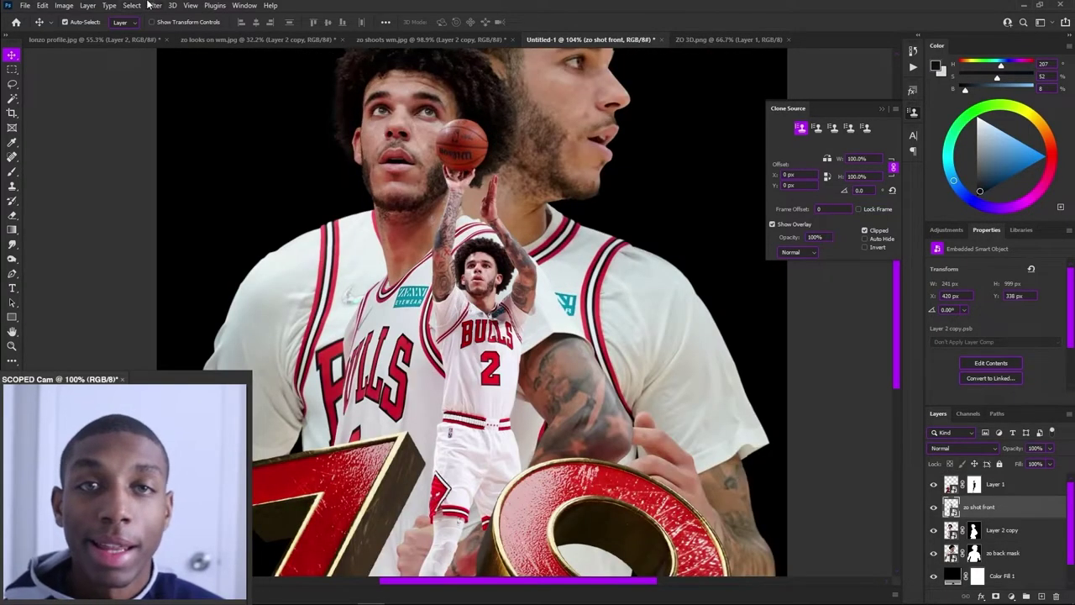
left_click(156, 5)
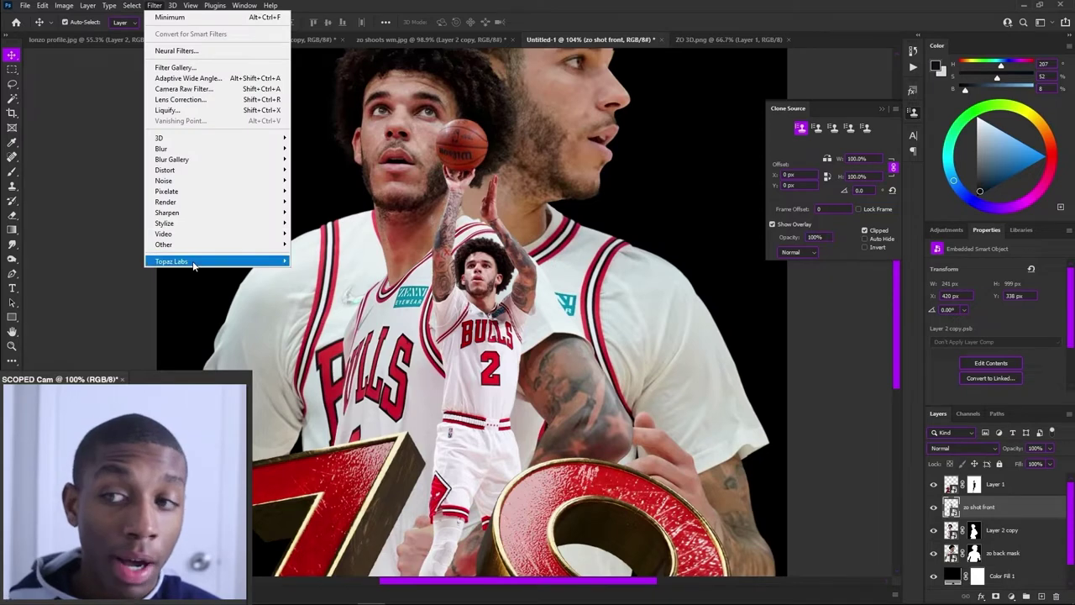
mouse_move(193, 264)
left_click(332, 266)
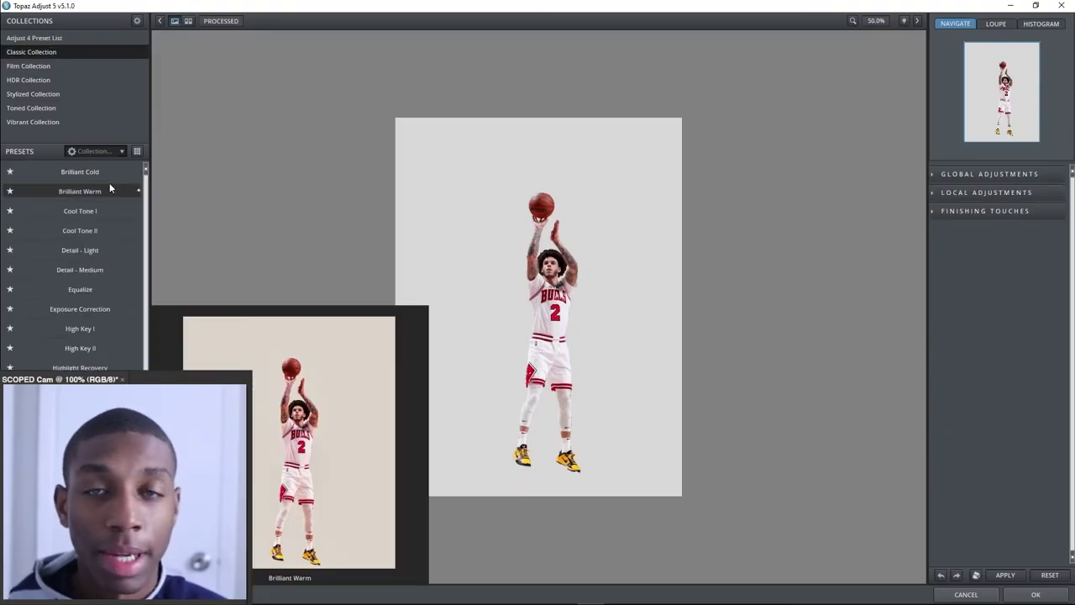
left_click(40, 80)
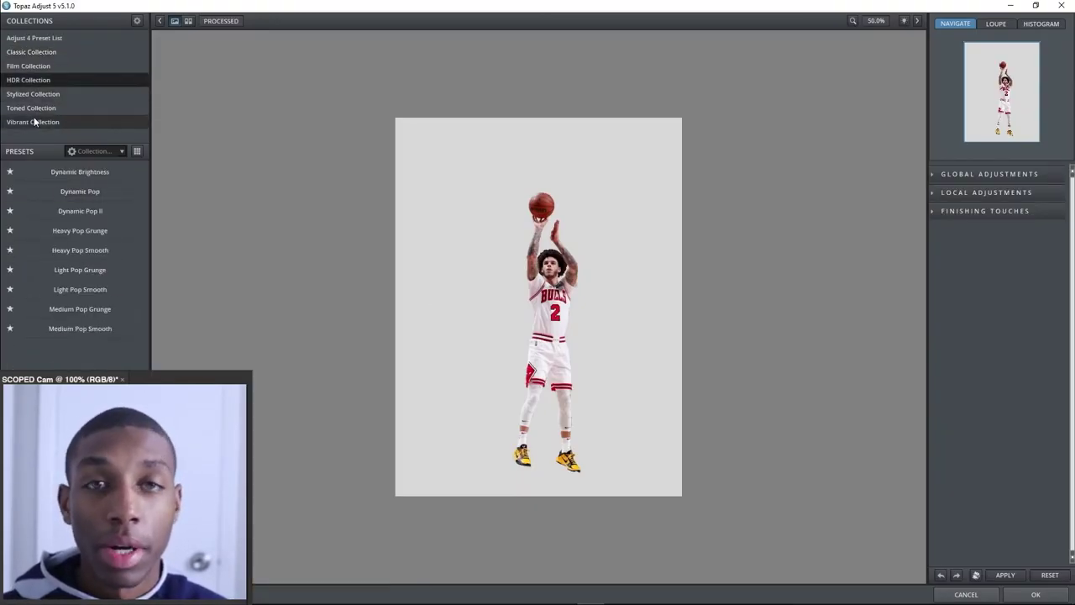
left_click(33, 123)
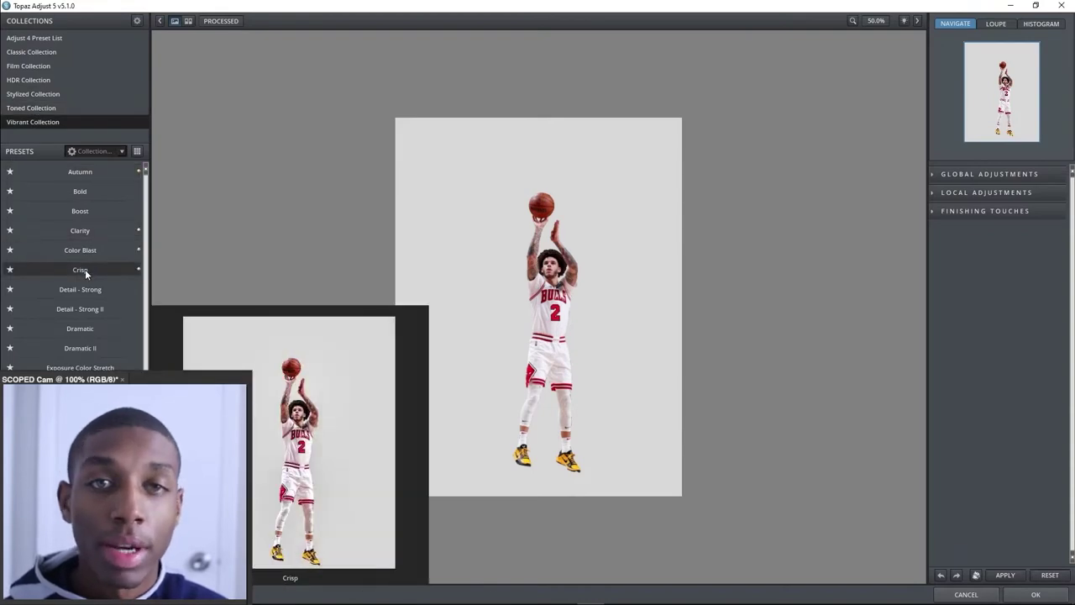
left_click(85, 269)
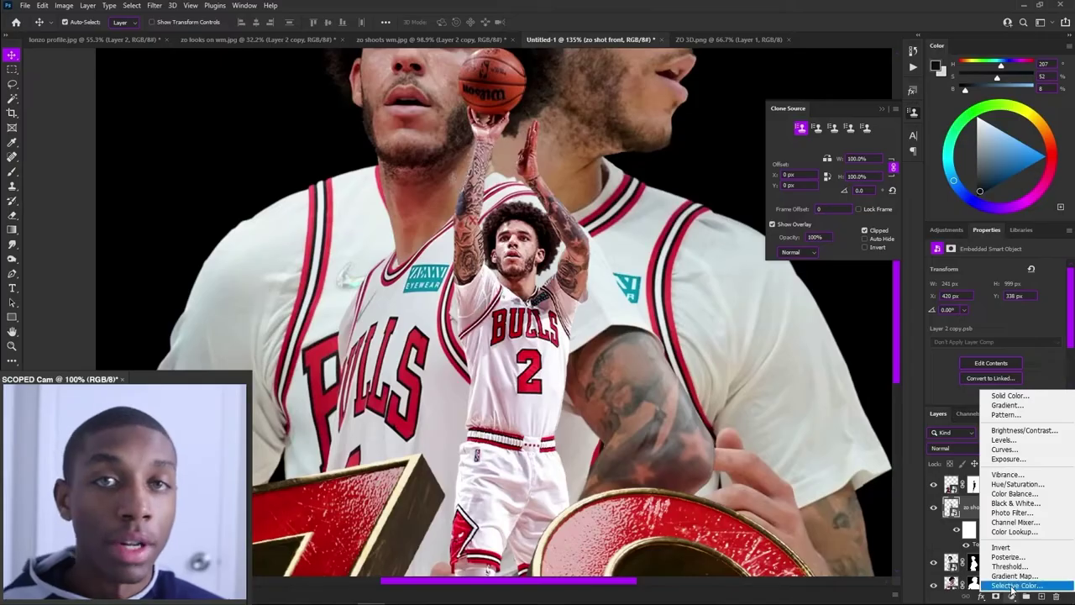
Add a Selective Color adjustment clipped to zo shot front, set Black to -39% for the Whites, and collapse the Clone Source panel
left_click(1003, 578)
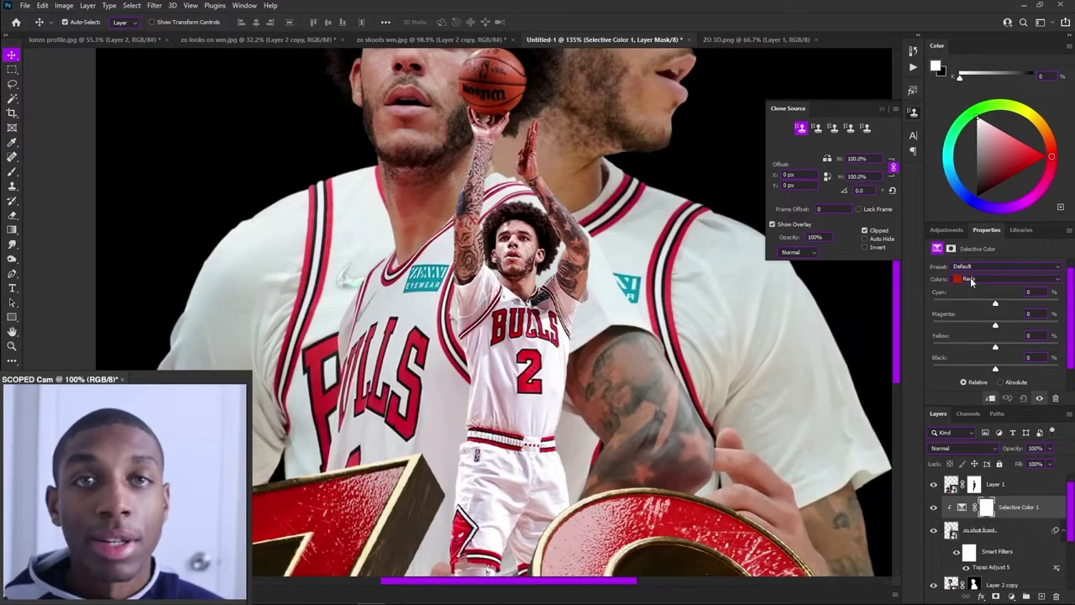
left_click(972, 280)
left_click(977, 342)
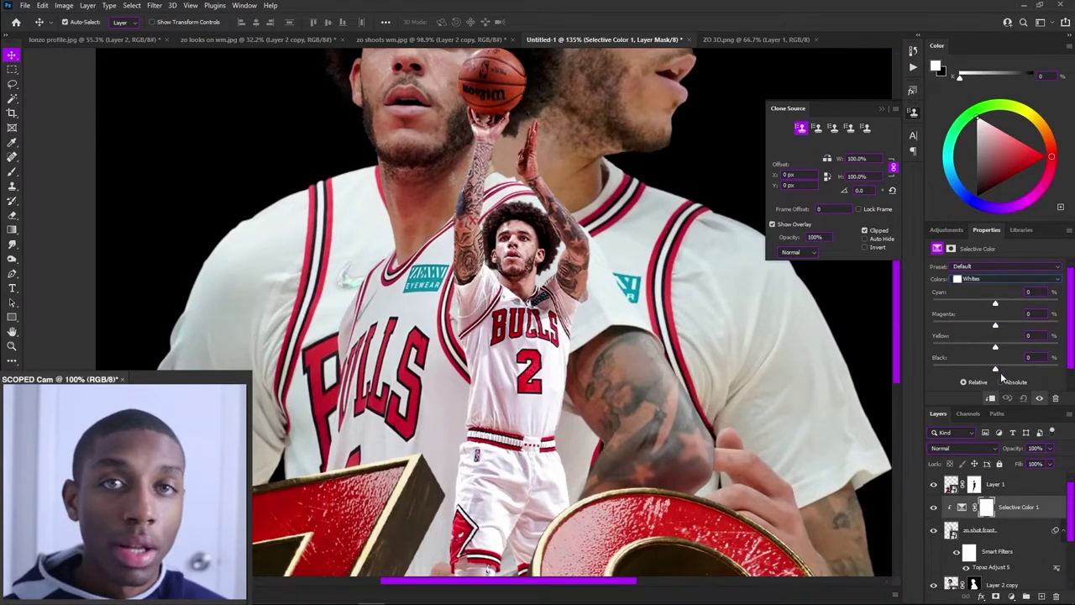
left_click_drag(999, 369, 968, 371)
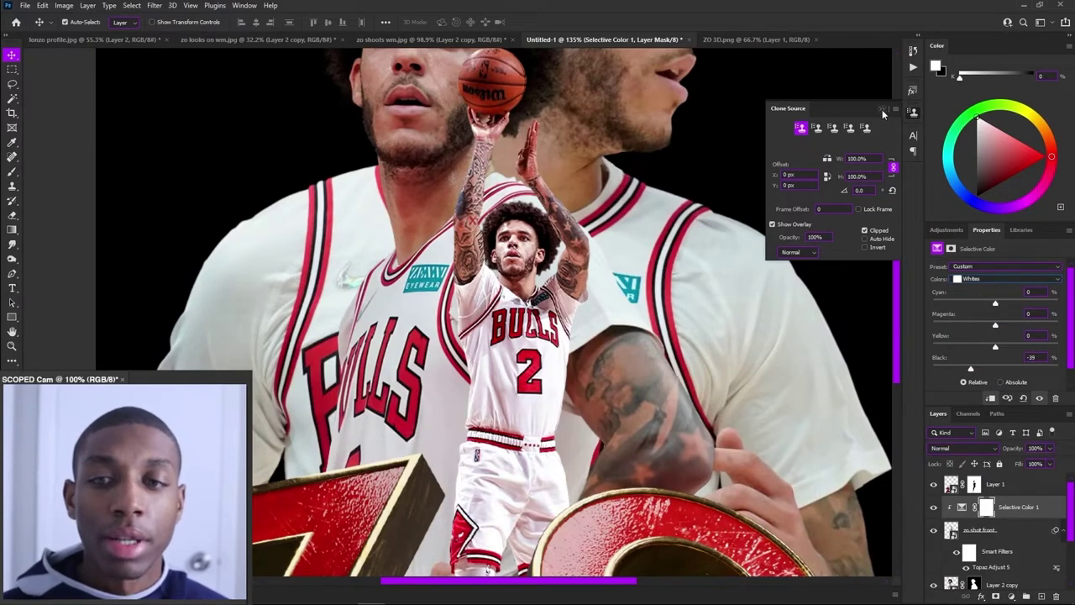
left_click(881, 109)
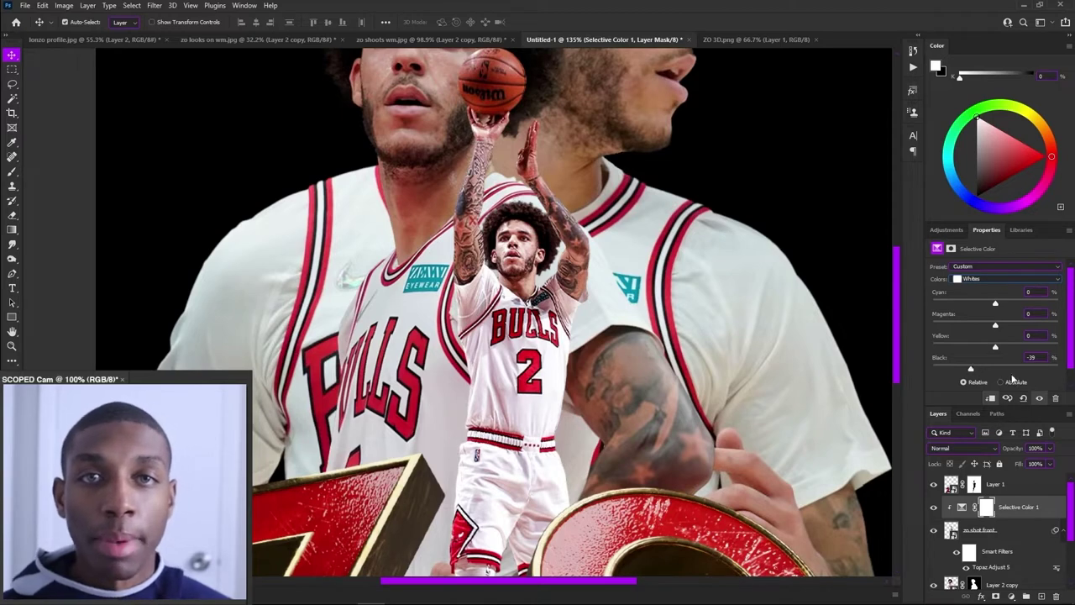
Add a clipped Hue/Saturation adjustment directly above zo shot front with Saturation -100, and invert its mask to black
key("b")
left_click(1010, 595)
left_click(958, 496)
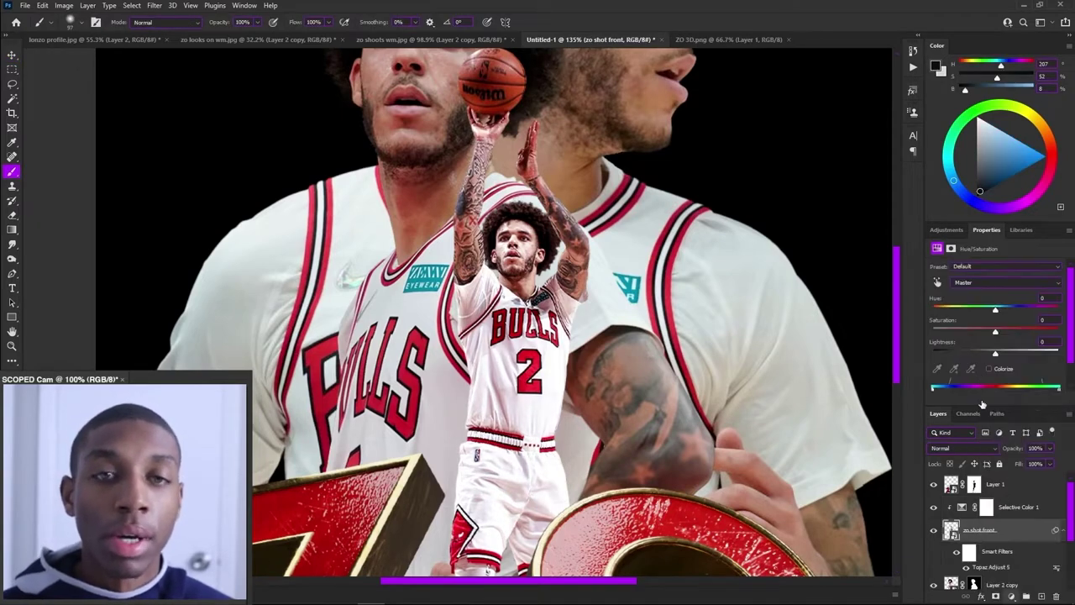
left_click_drag(986, 337, 932, 337)
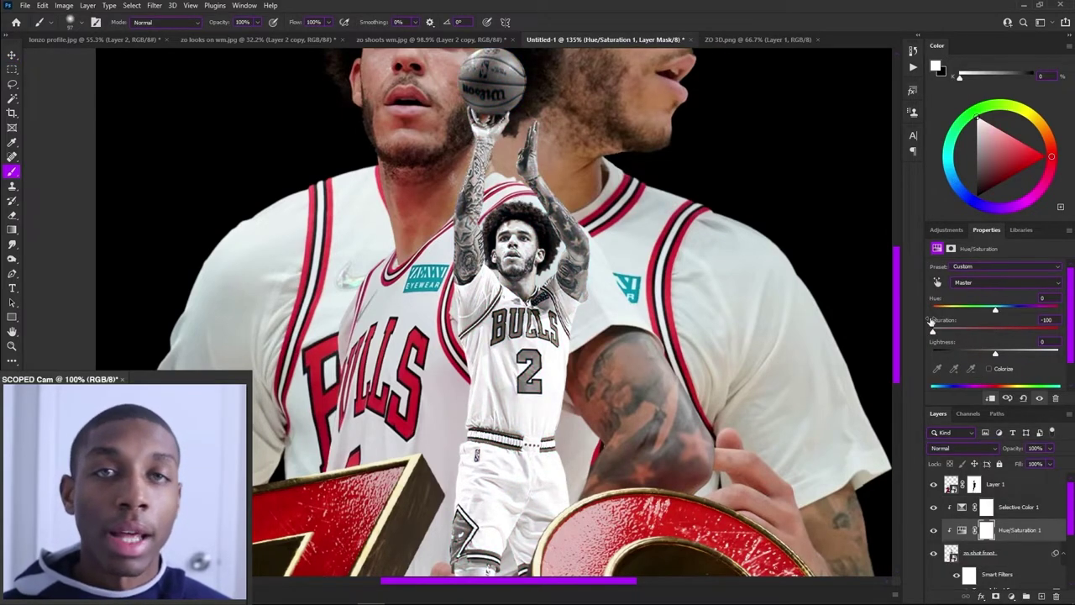
key("ctrl+i")
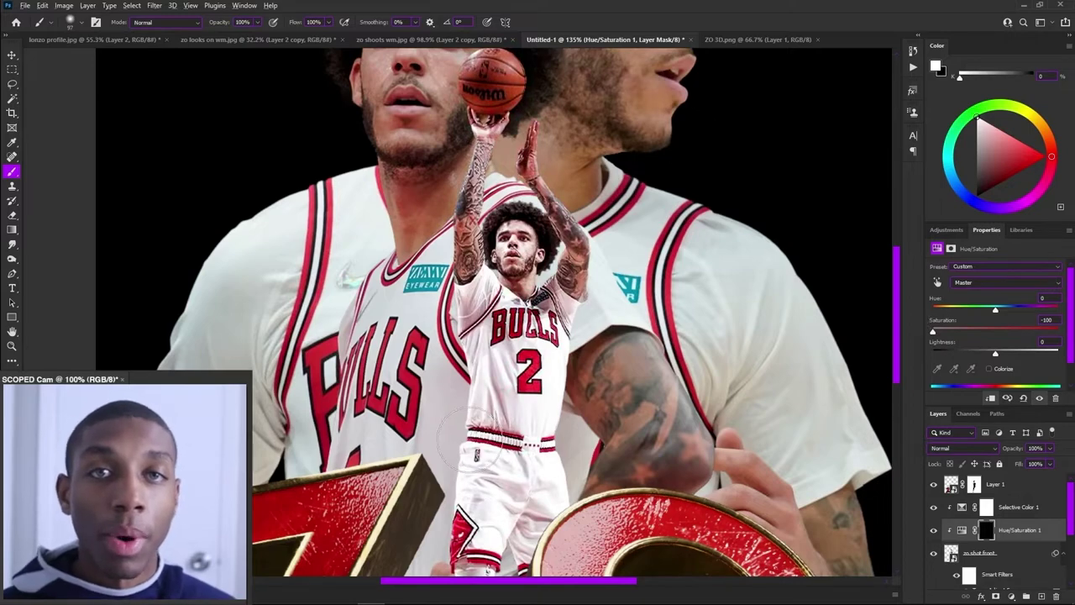
Paint white on the Hue/Saturation 1 mask over the front player's white jersey to desaturate its color cast
scroll(461, 412, "up", 3)
scroll(466, 406, "up", 1)
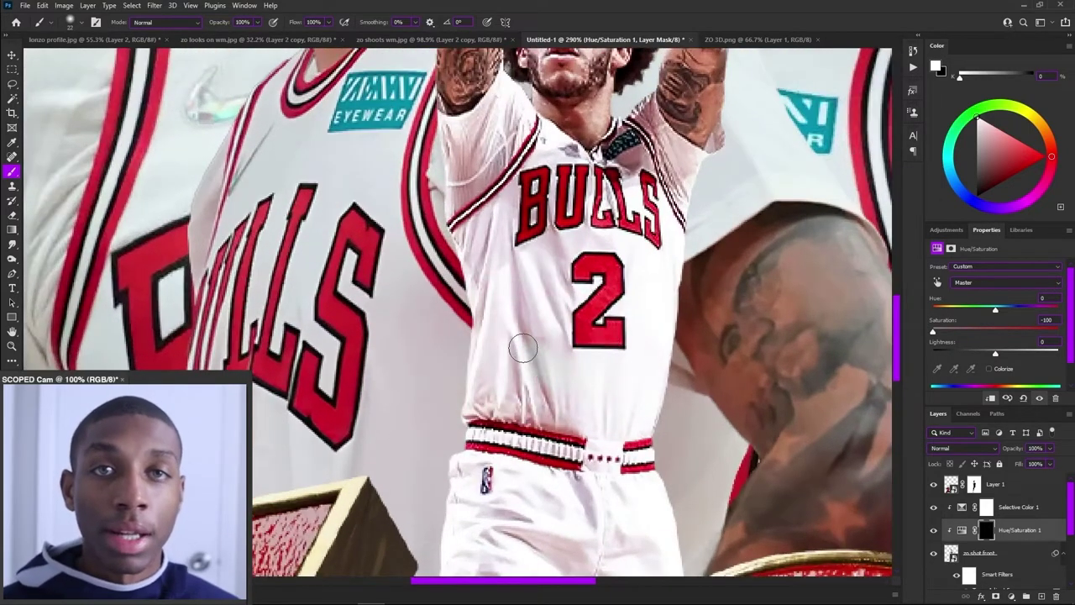
left_click_drag(476, 278, 510, 263)
mouse_move(517, 260)
left_mouse_down()
mouse_move(514, 349)
mouse_move(460, 357)
left_mouse_up()
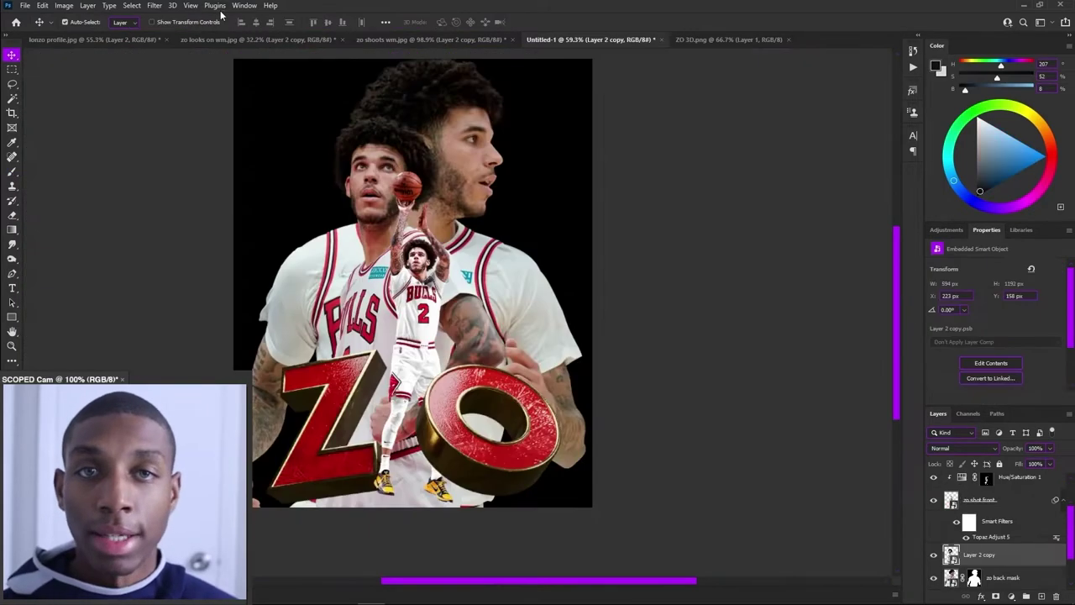
Give the Layer 2 copy player the Topaz Adjust 5 filter, a Selective Color adjustment, and a masked Hue/Saturation adjustment at Saturation -100
left_click(155, 5)
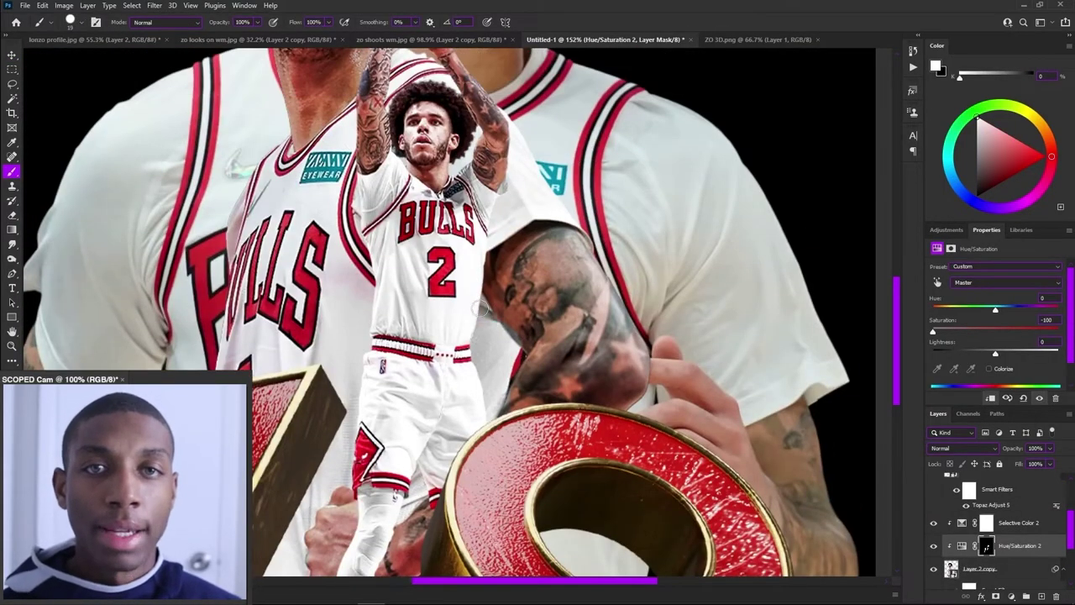
scroll(529, 344, "up", 1)
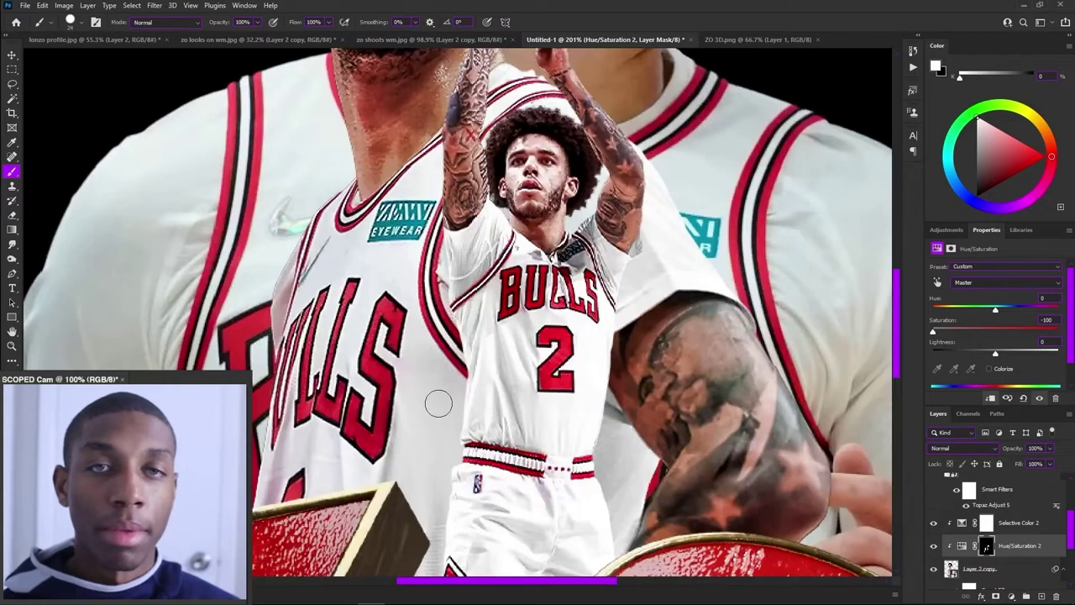
scroll(438, 403, "down", 3)
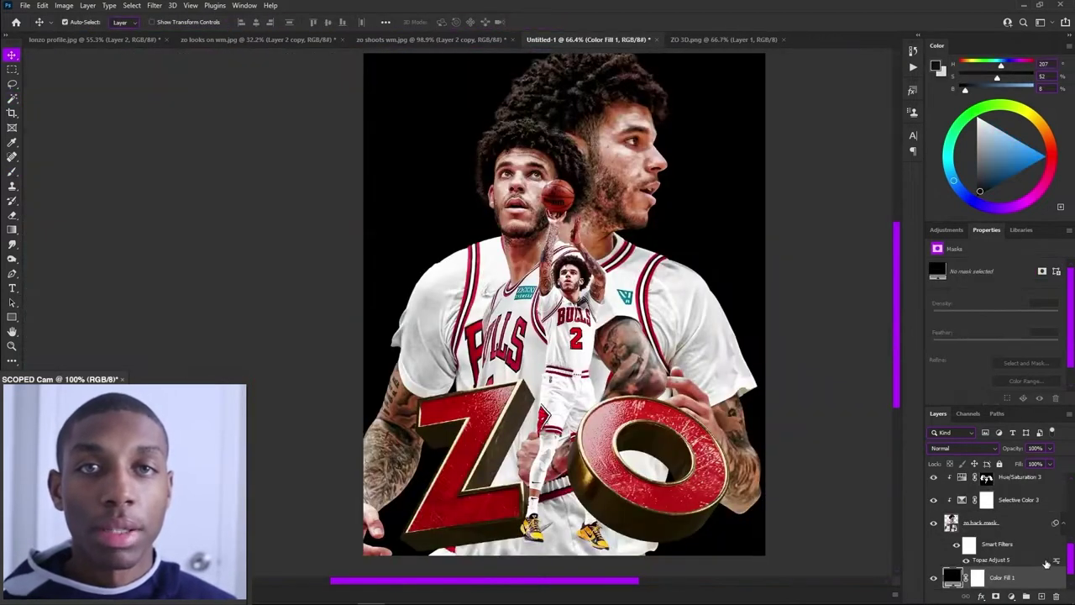
Add a white Solid Color fill above the black Color Fill 1, masked to cover mainly the right side of the poster background
left_click(1011, 596)
left_click(994, 391)
left_click_drag(827, 307, 694, 190)
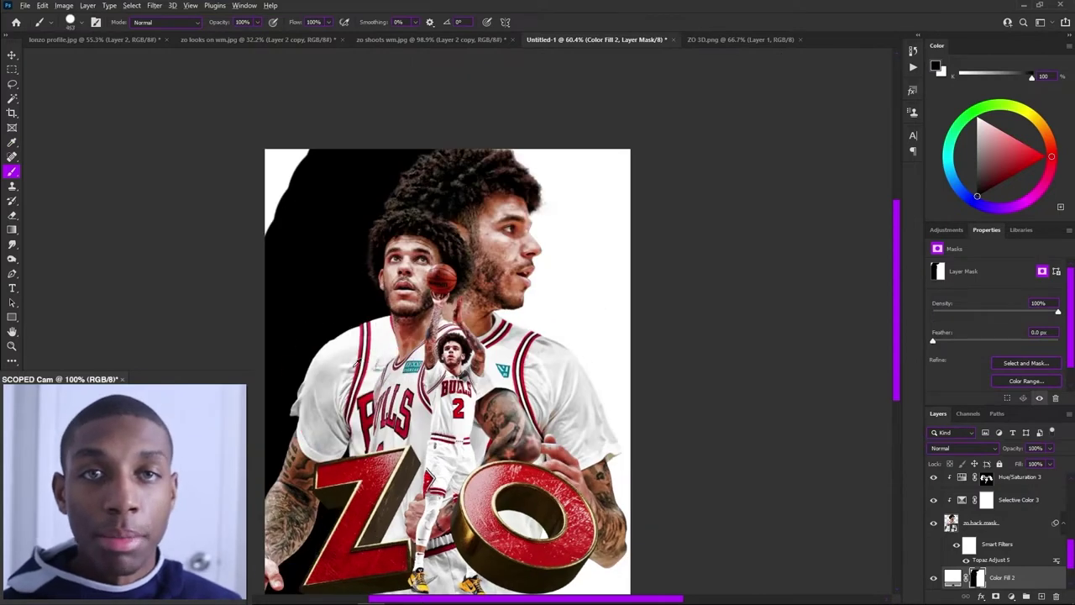
Choose the Hair Rough brush at 90 px for the zo back mask layer's mask, and close the brush panels
scroll(345, 367, "down", 3)
scroll(641, 429, "down", 2)
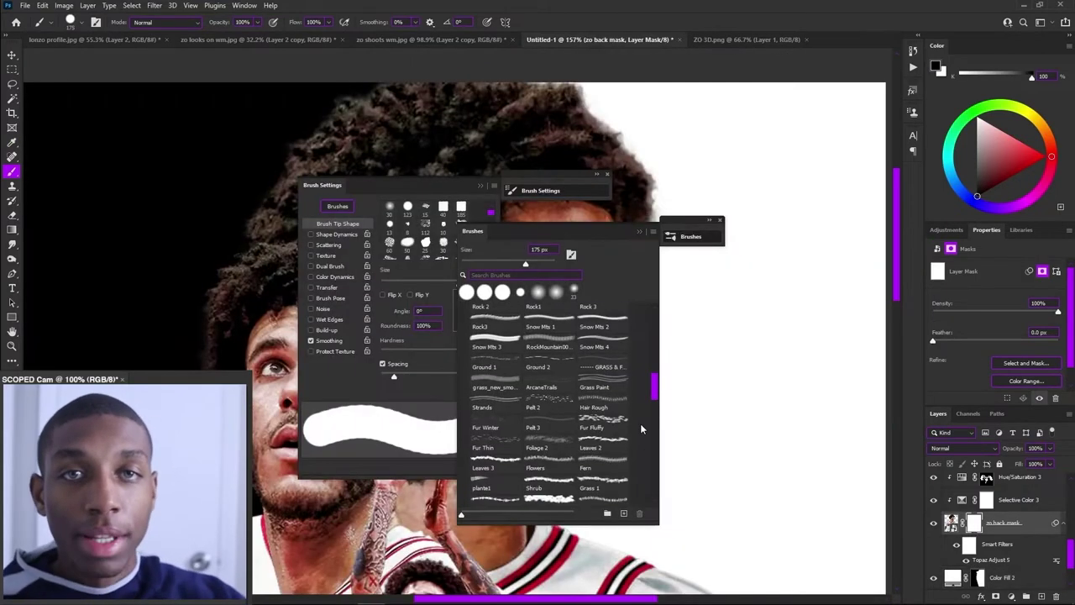
left_click(596, 408)
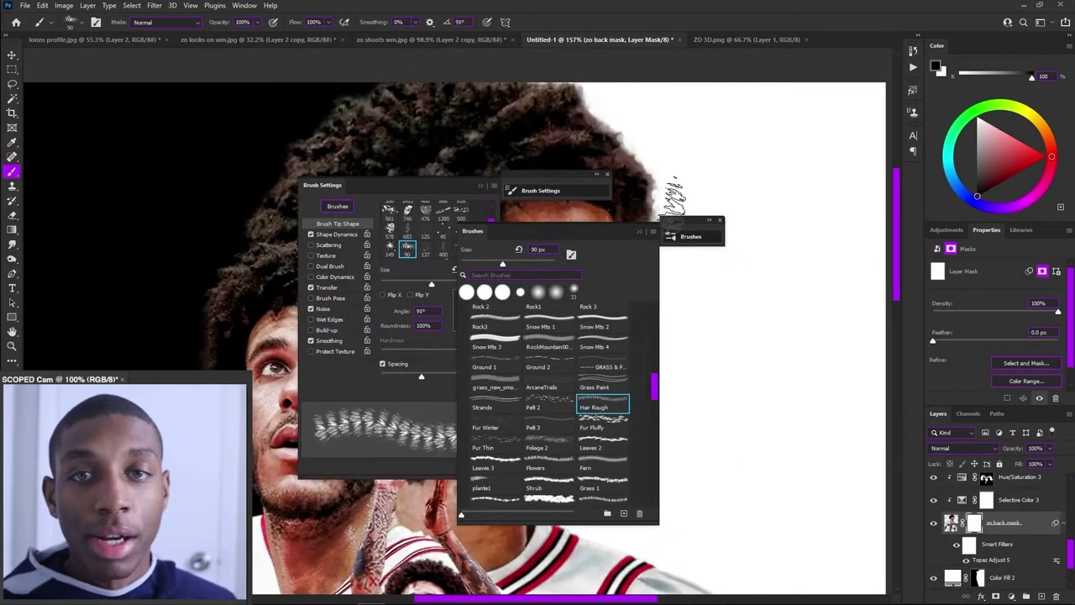
left_click(640, 233)
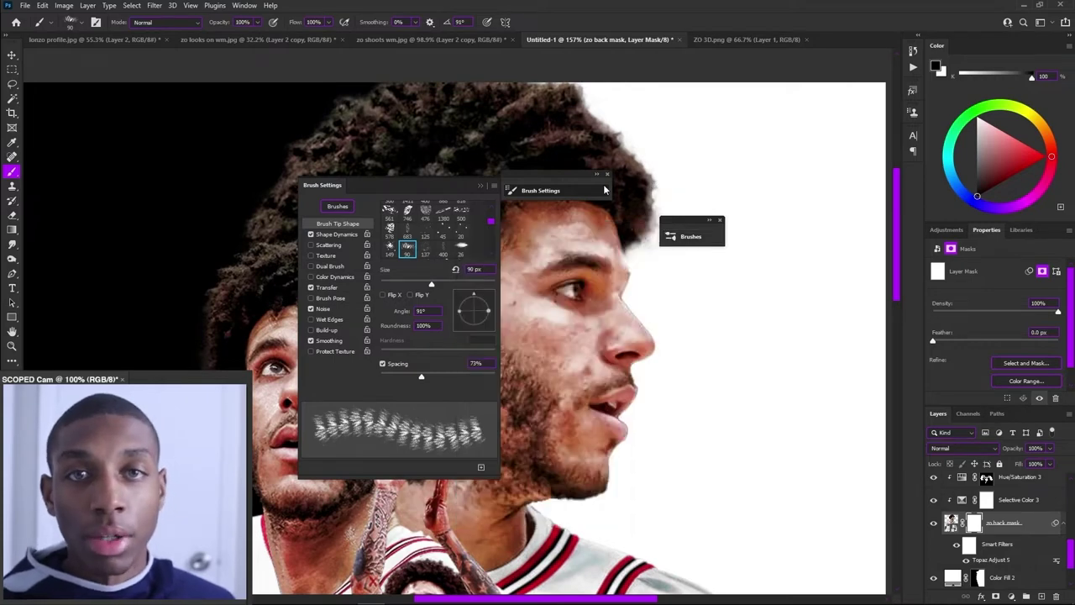
left_click(598, 178)
Paint black with the Hair Rough brush on the zo back mask layer's mask to roughen the back player's hair edge
left_click(696, 177)
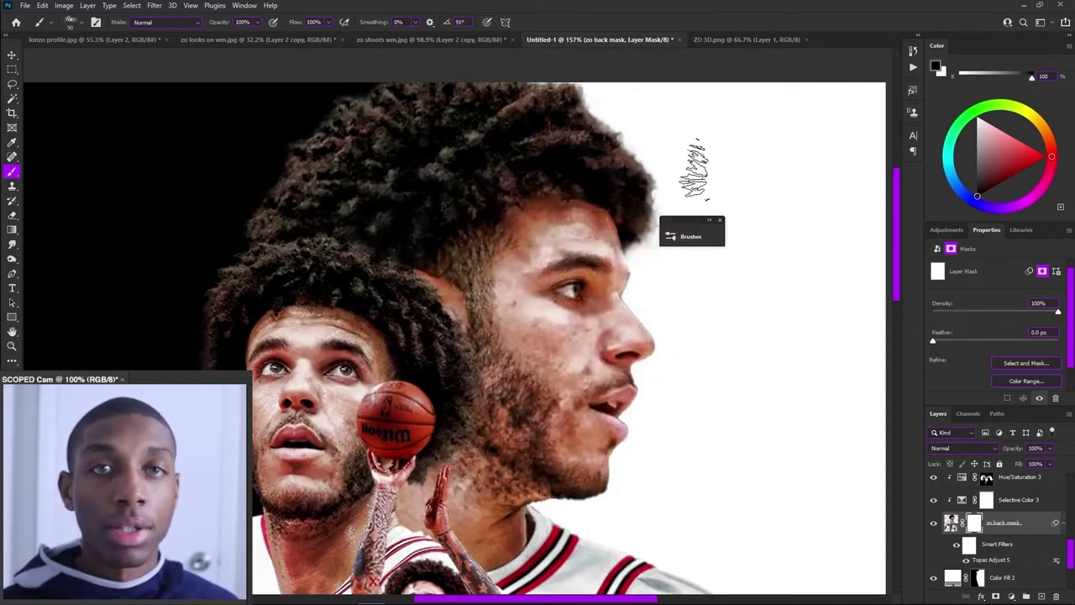
scroll(623, 252, "up", 3)
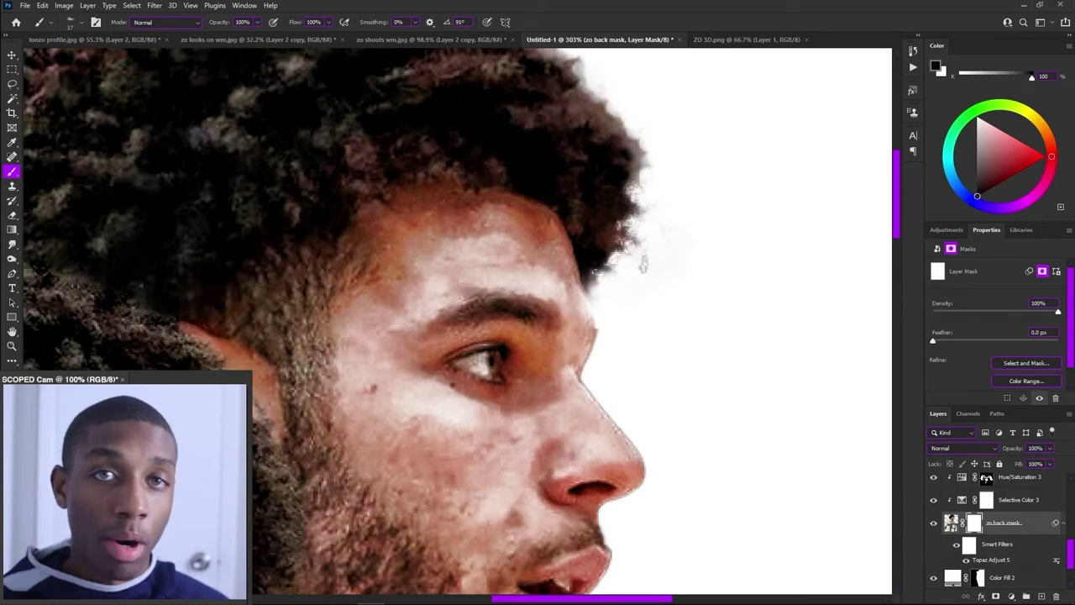
scroll(648, 266, "down", 3)
scroll(641, 210, "up", 3)
mouse_move(614, 242)
left_mouse_down()
mouse_move(600, 199)
mouse_move(582, 215)
mouse_move(590, 186)
mouse_move(562, 156)
mouse_move(543, 176)
mouse_move(514, 149)
mouse_move(513, 85)
mouse_move(494, 87)
mouse_move(478, 62)
mouse_move(530, 72)
left_mouse_up()
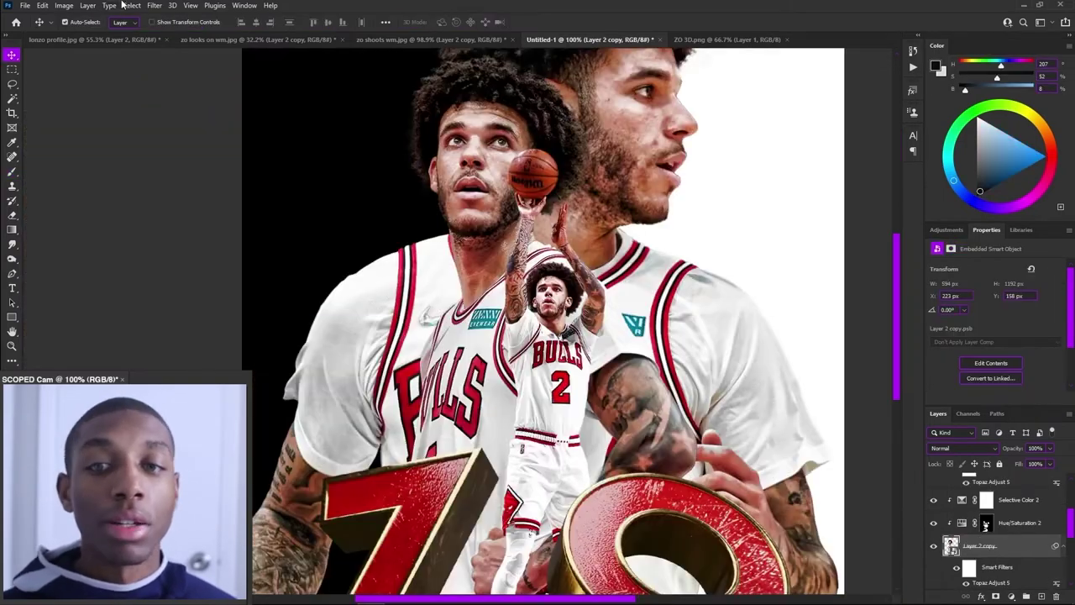
Create a Color Range selection of the poster's Shadows and adjust its Range
left_click(132, 5)
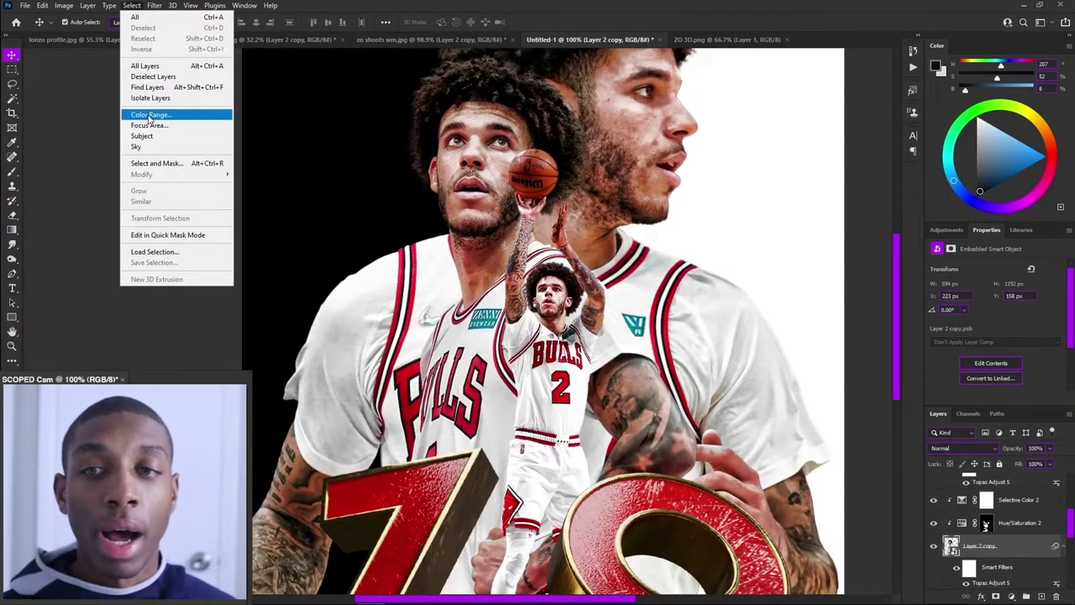
left_click(151, 115)
left_click(870, 146)
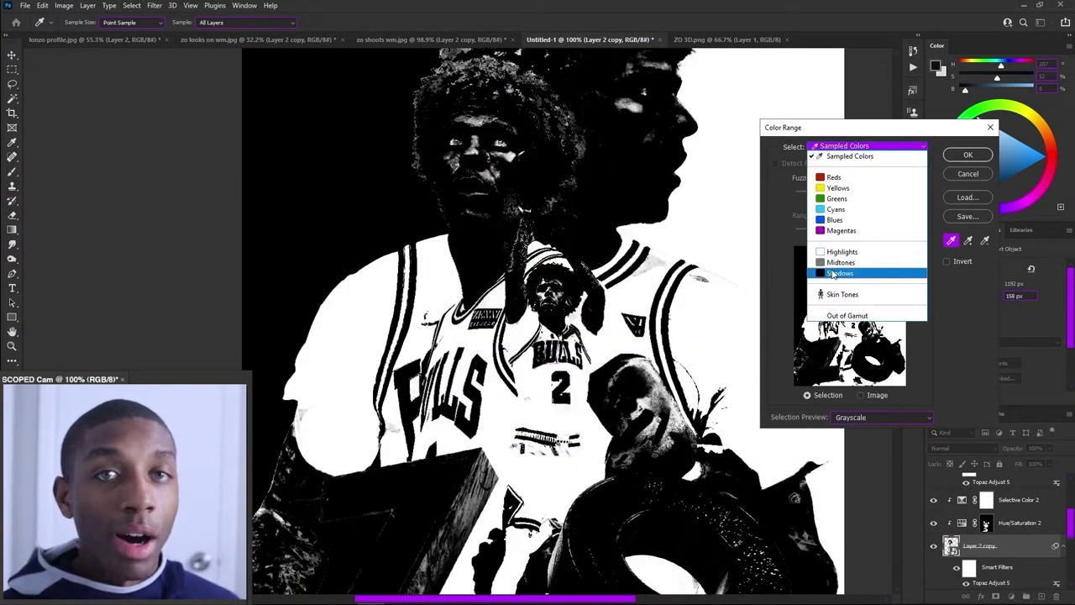
left_click(833, 273)
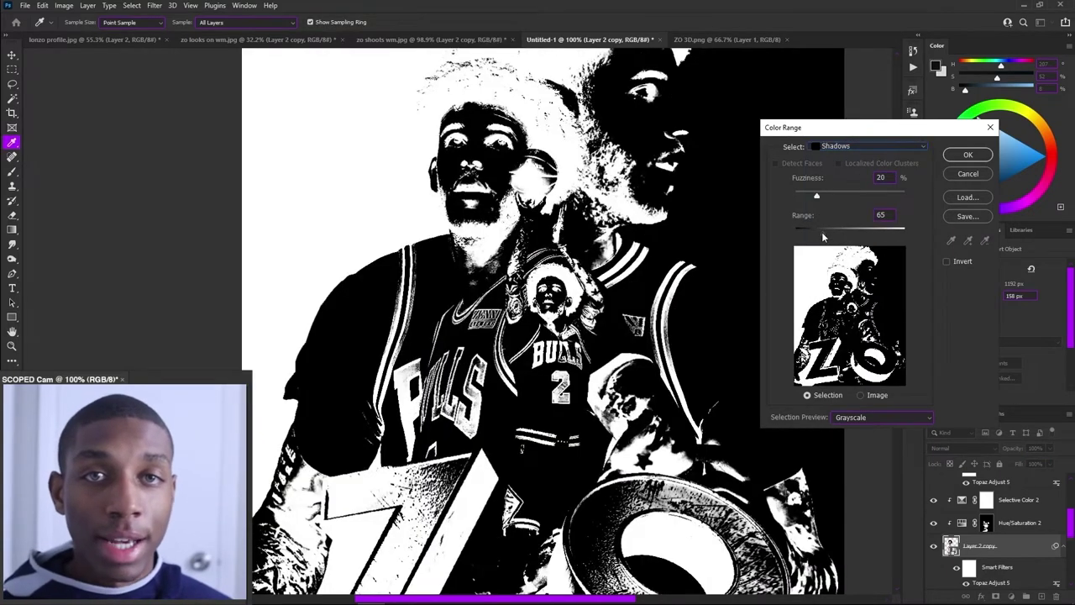
left_click(821, 232)
left_click_drag(811, 237, 852, 239)
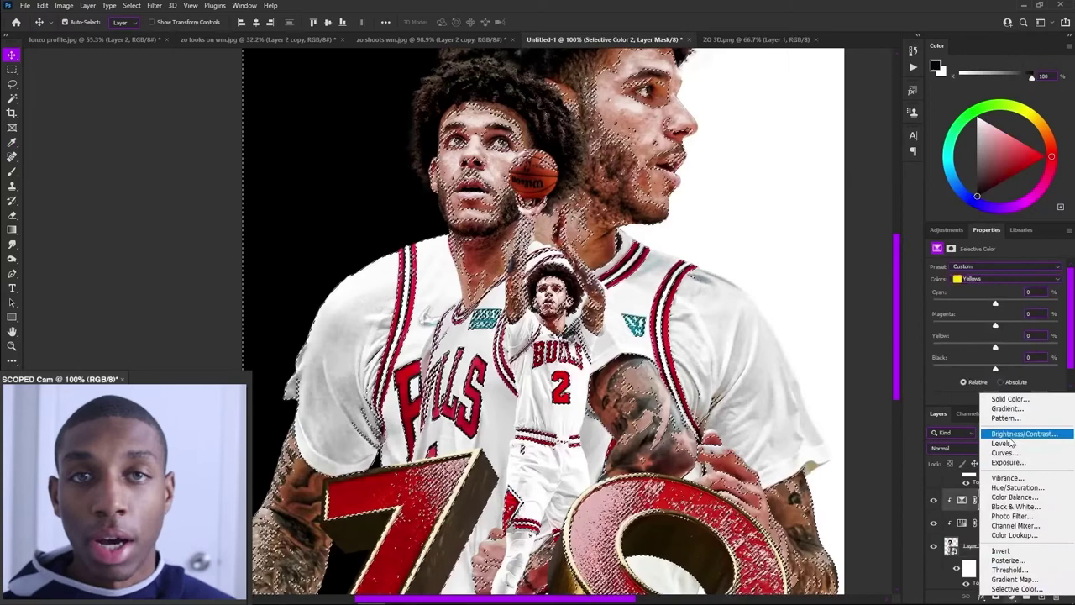
Clip a Brightness/Contrast adjustment at Brightness -21 above Selective Color 2, feather its mask 3.6 px, and compare it on and off
left_click(1018, 435)
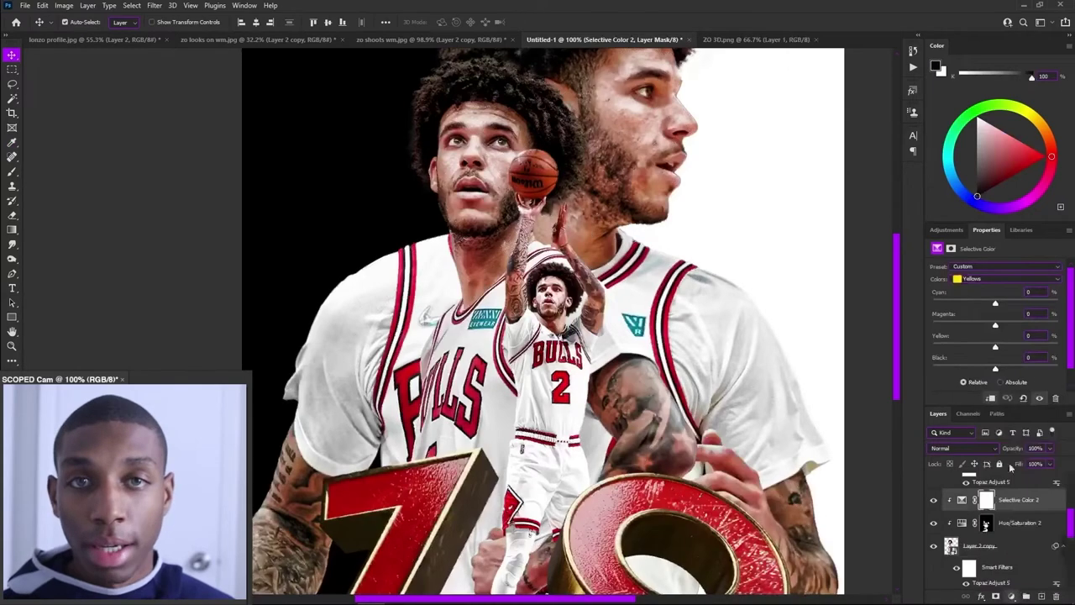
left_click_drag(995, 298, 989, 296)
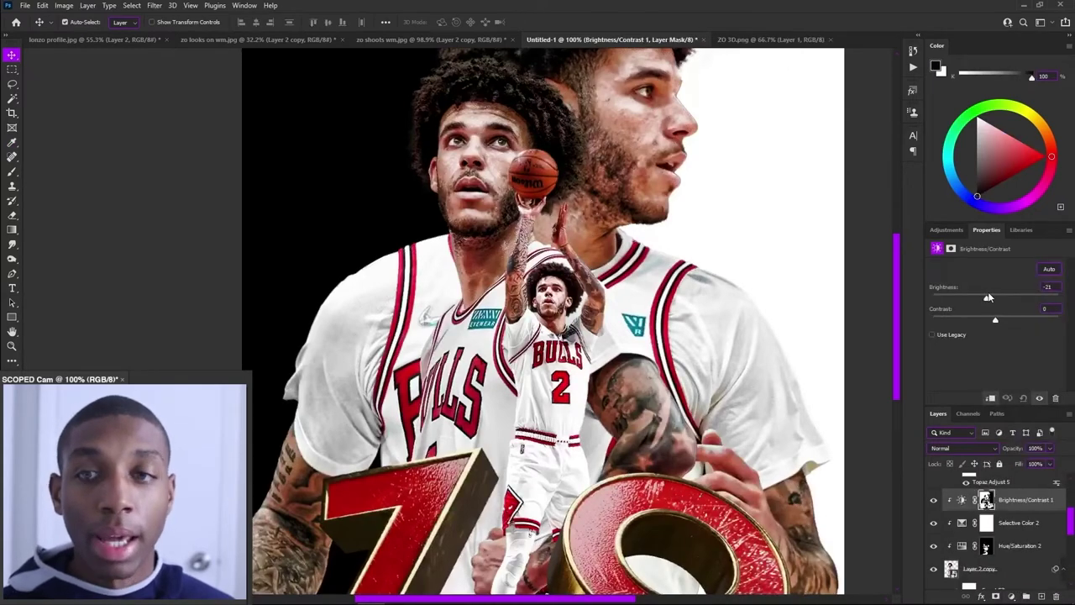
left_click(988, 501)
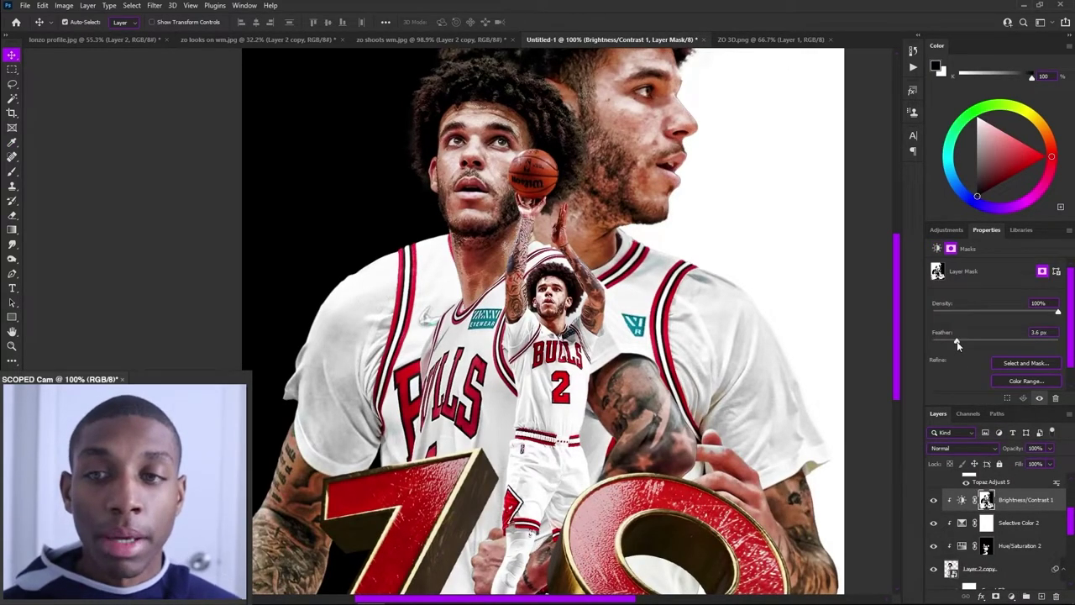
left_click(934, 500)
left_click(934, 500)
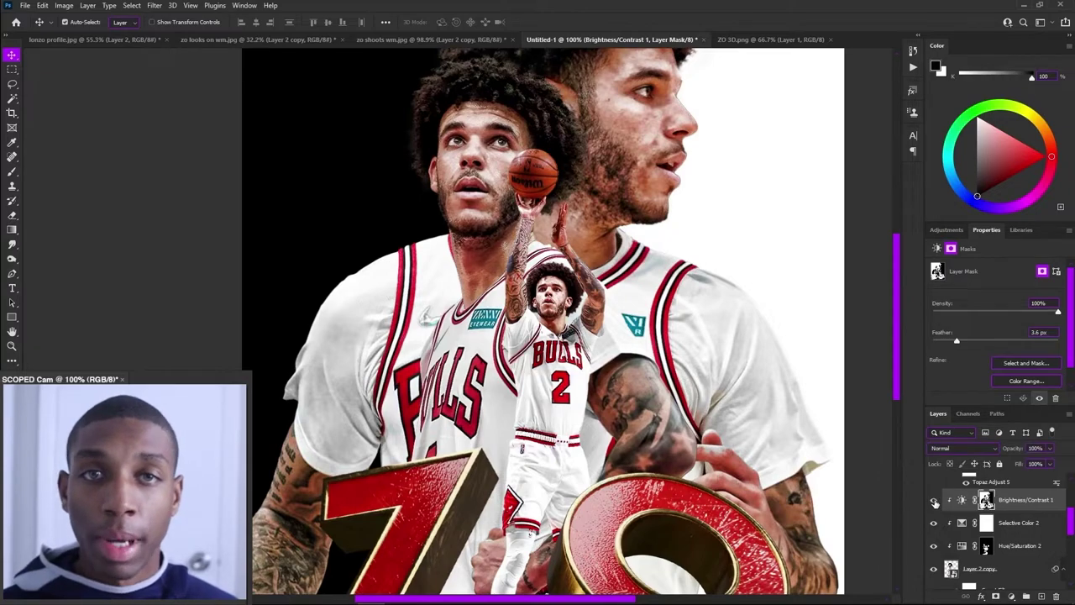
Add a large vertical ZO2 text in The Bold Font above Color Fill 2 and color it black
scroll(482, 225, "down", 5)
scroll(450, 168, "up", 3)
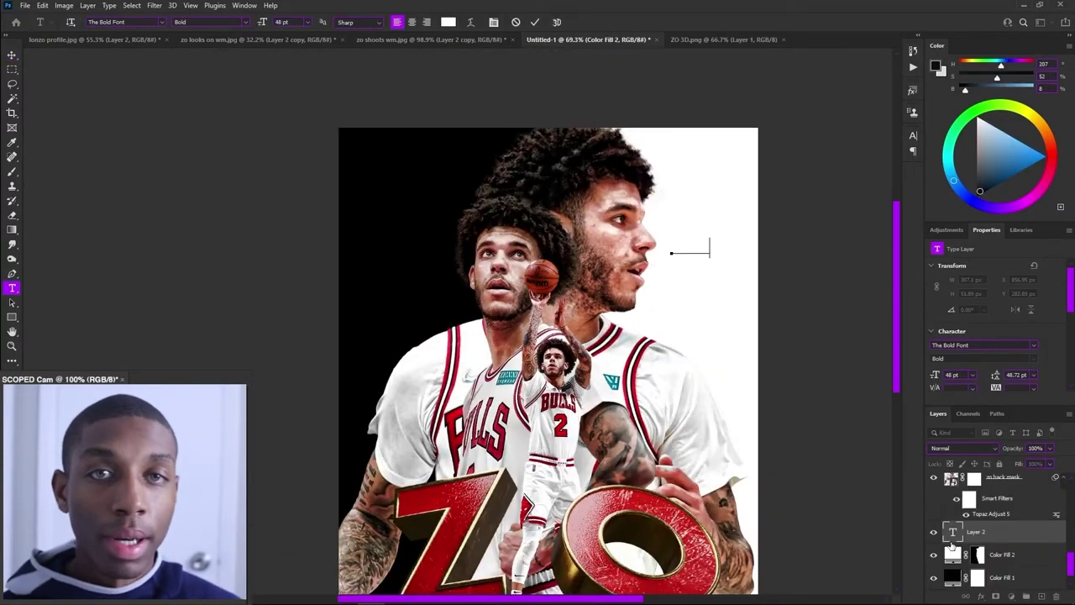
left_click(953, 535)
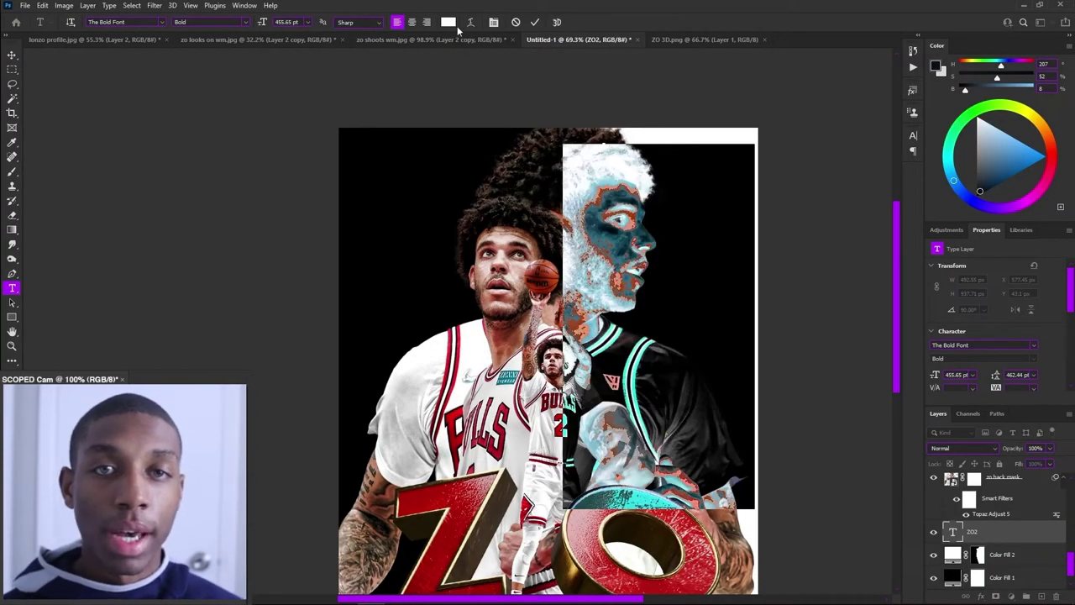
left_click(450, 23)
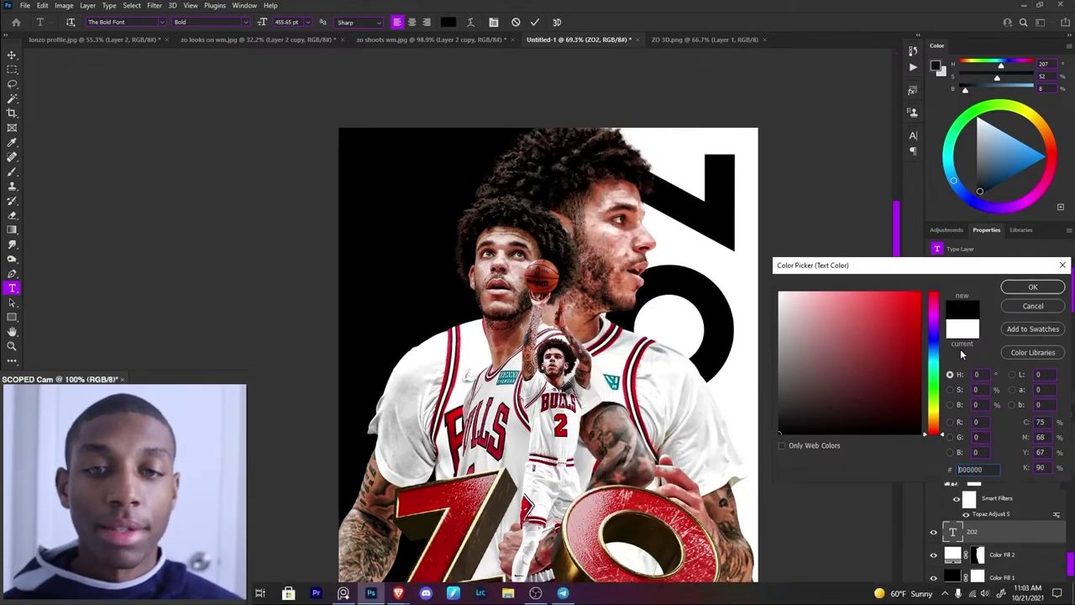
left_click(1032, 288)
Convert the ZO2 text to a shape with no fill and a black 1 px stroke
right_click(974, 533)
left_click(968, 237)
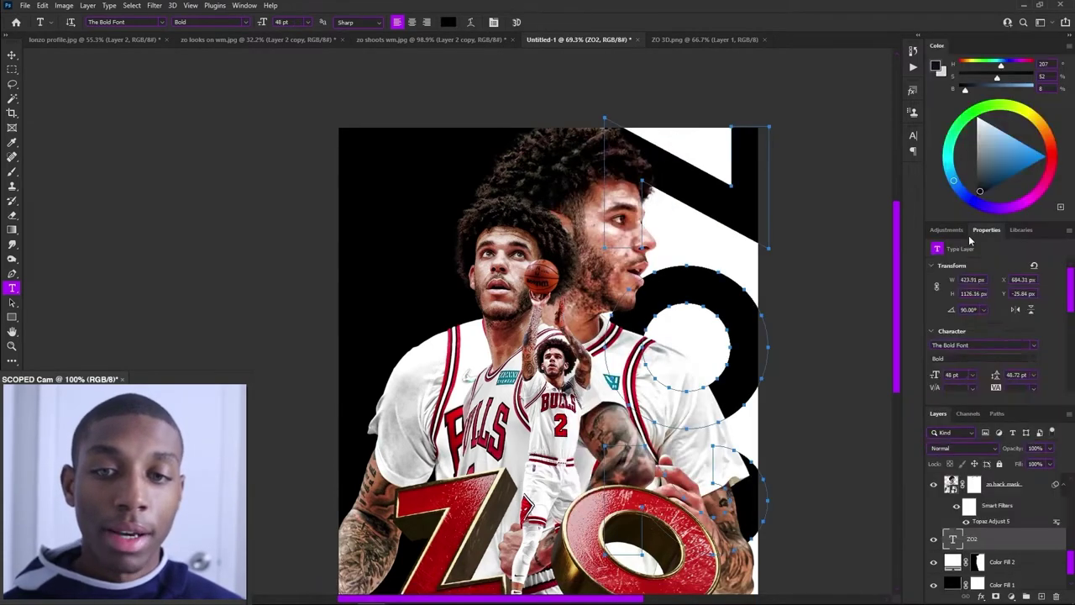
key("u")
left_click(126, 21)
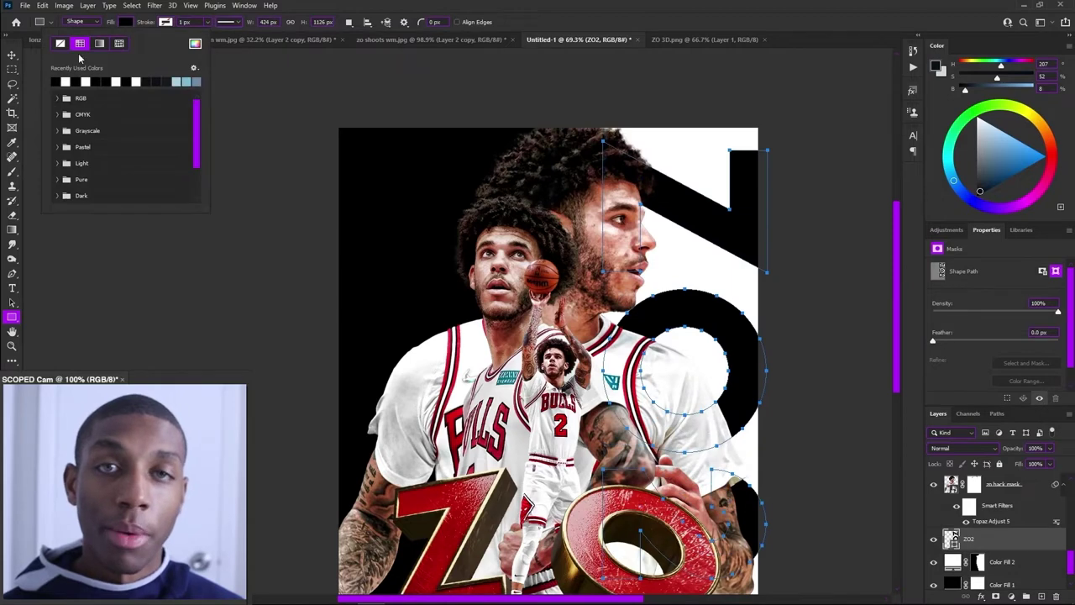
left_click(60, 43)
left_click(165, 21)
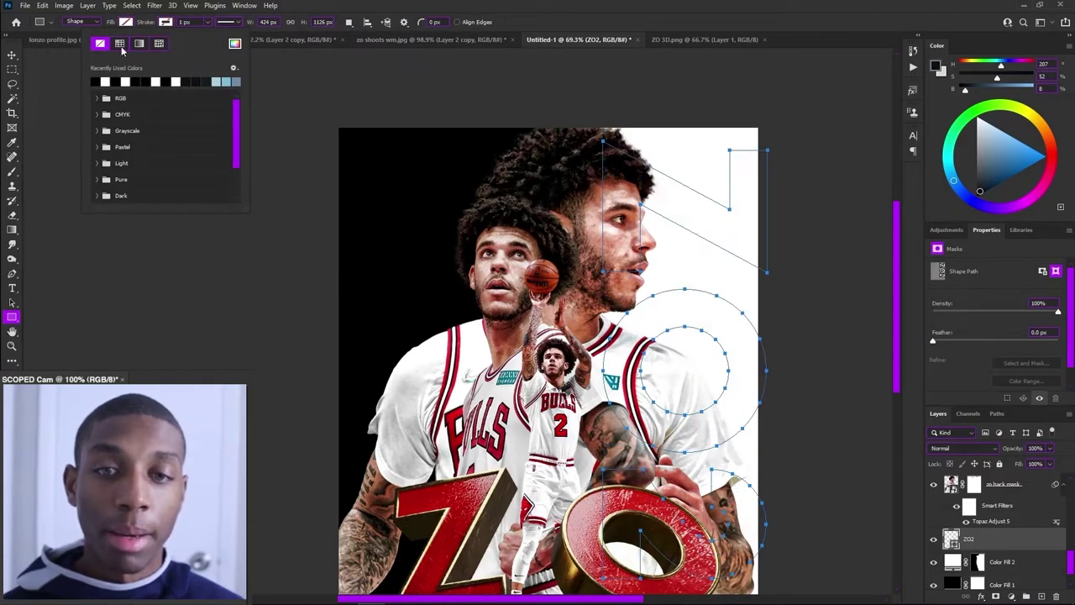
left_click(96, 79)
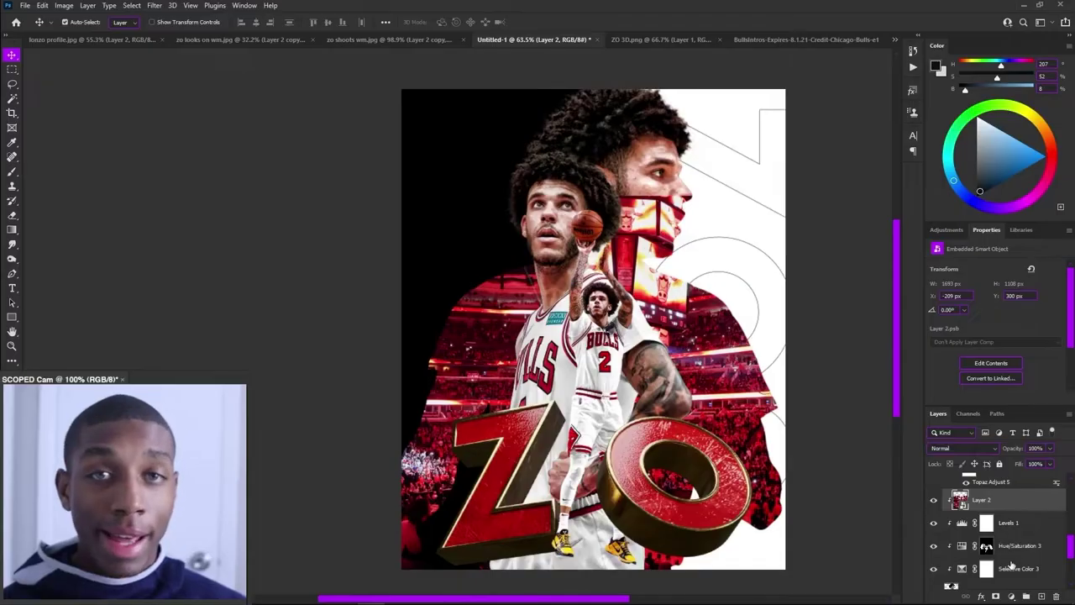
Mask the clipped arena image on Layer 2 and paint white to reveal it between the back player's collar and jersey stripe
left_click(996, 596)
key("b")
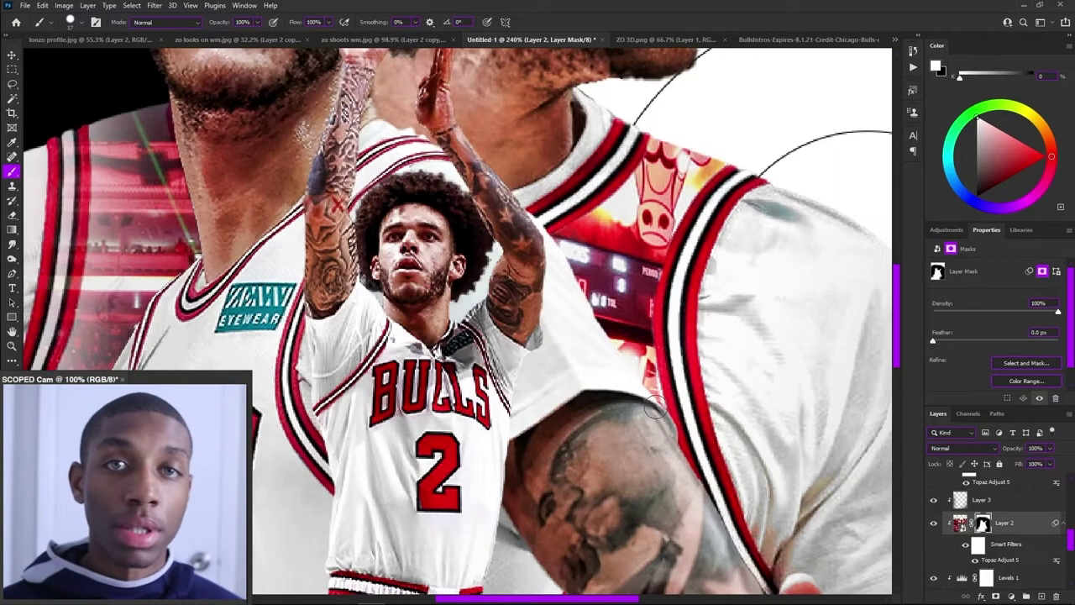
mouse_move(655, 409)
left_mouse_down()
mouse_move(639, 354)
mouse_move(652, 395)
left_mouse_up()
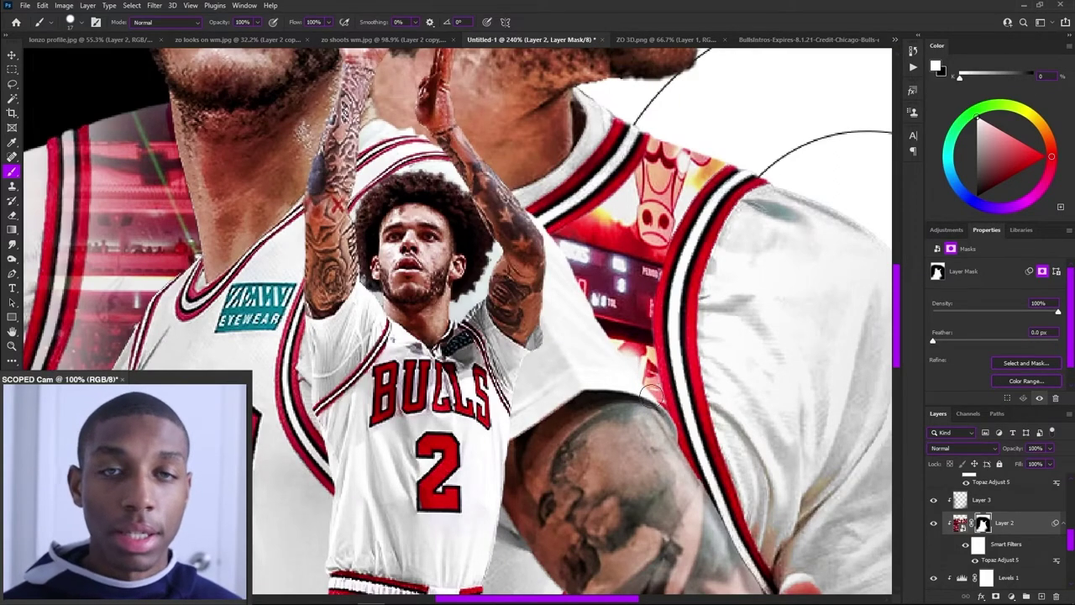
scroll(652, 410, "down", 3)
scroll(652, 410, "down", 4)
scroll(642, 399, "down", 1)
Adjust the Magenta amount for Reds in the Selective Color 4 adjustment clipped to the 3D ZO lettering
left_click_drag(617, 352, 668, 351)
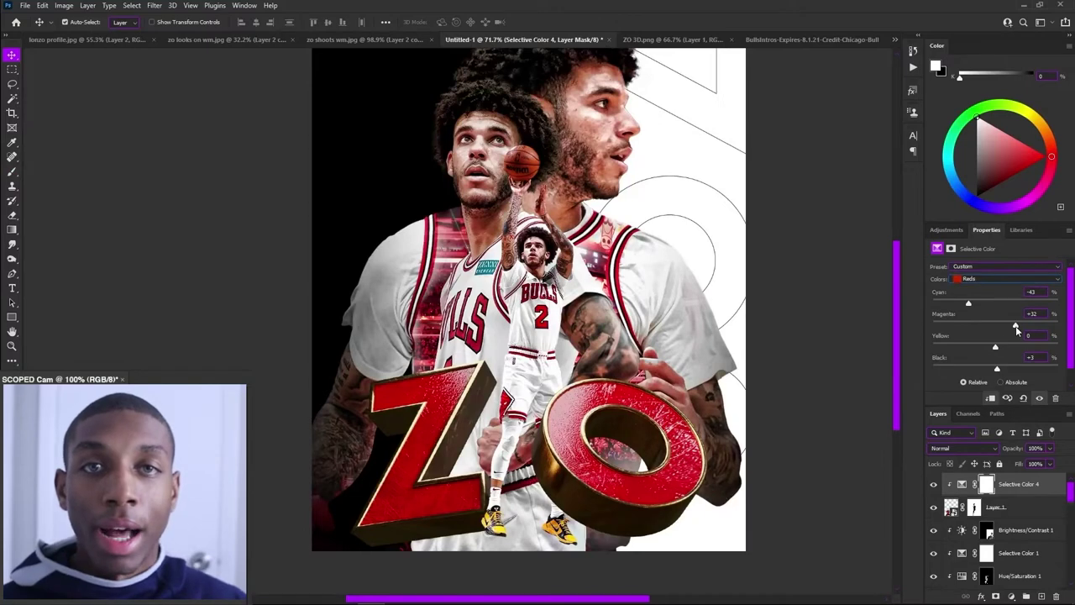
left_click_drag(1016, 326, 999, 329)
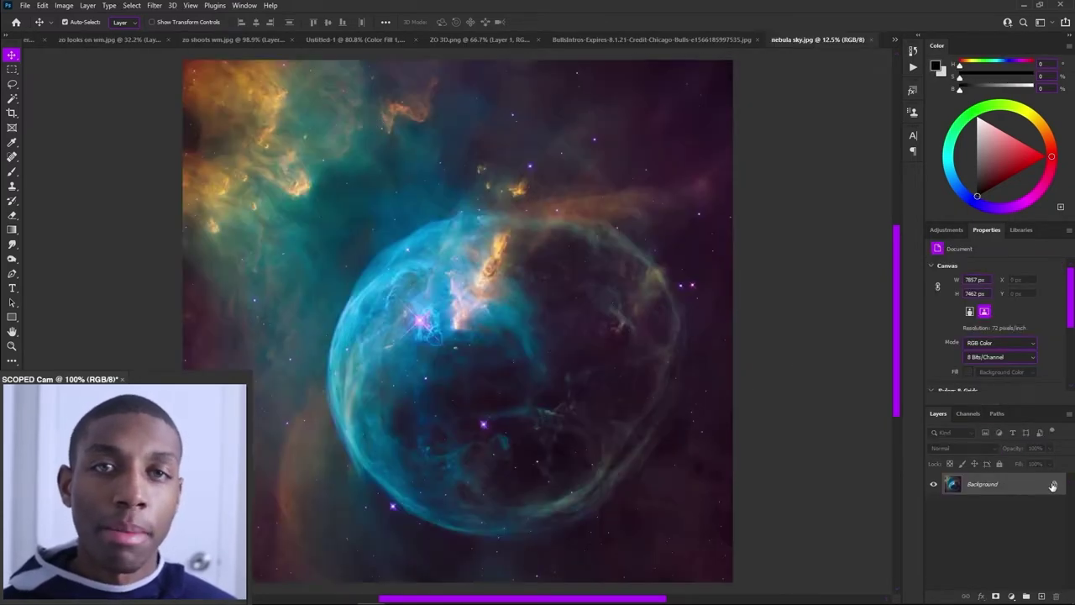
Place the nebula sky image behind the players and clip a Color Balance to it with midtones -29, +42 and +35
left_click(1053, 485)
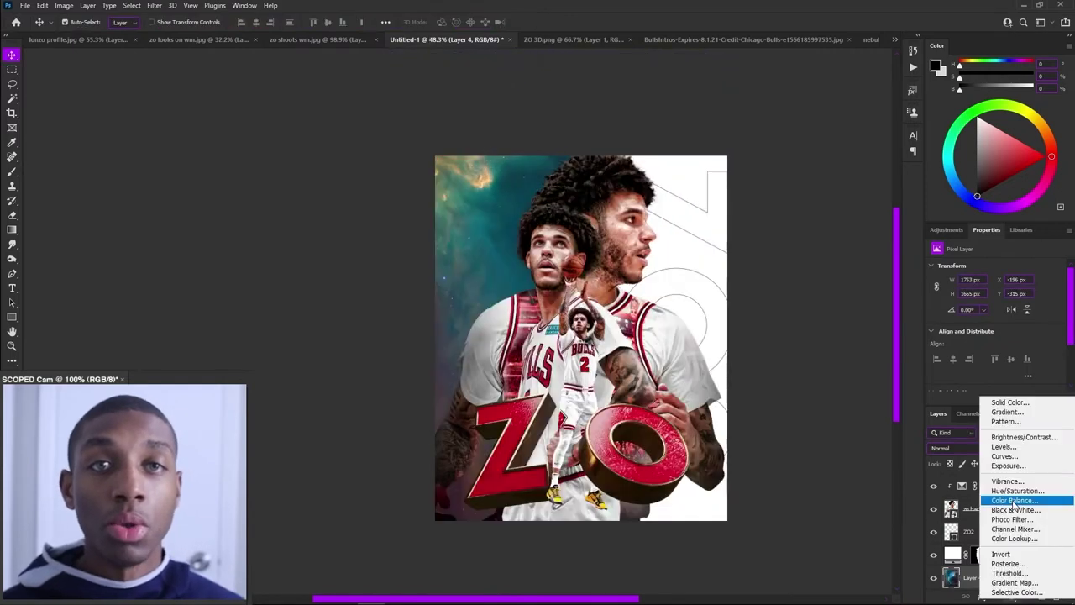
left_click(976, 495)
left_click(1006, 560, "alt")
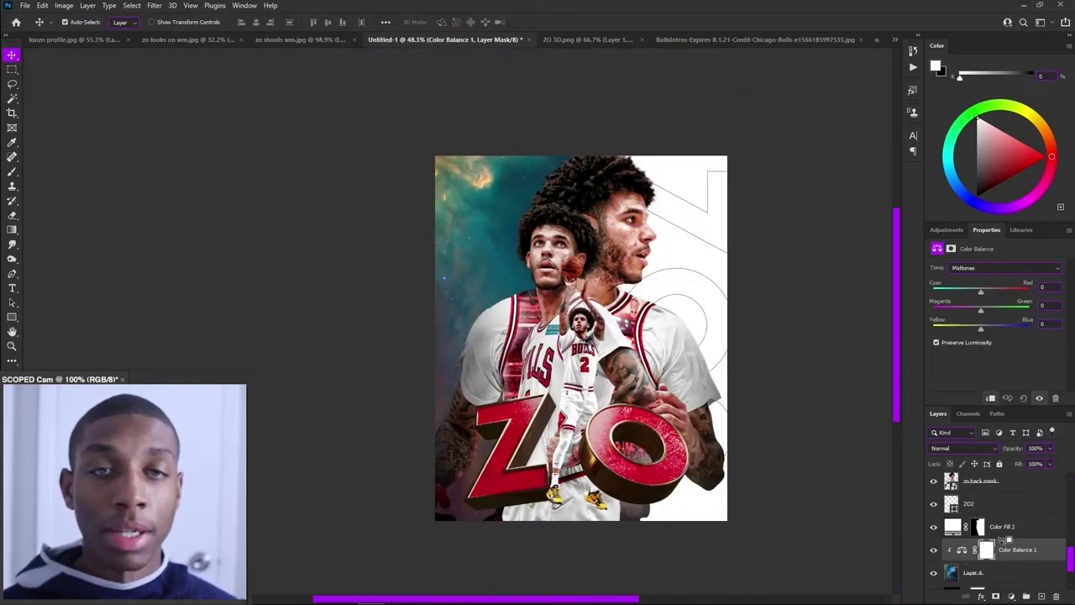
left_click_drag(963, 294, 999, 310)
left_click_drag(980, 329, 997, 332)
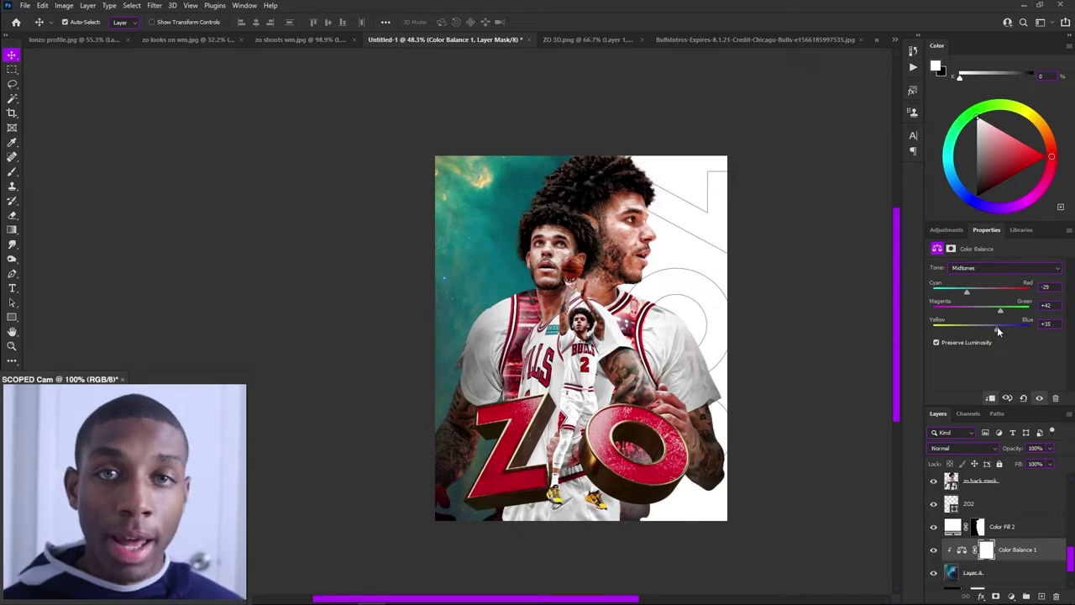
scroll(687, 261, "down", 7)
scroll(663, 256, "up", 11)
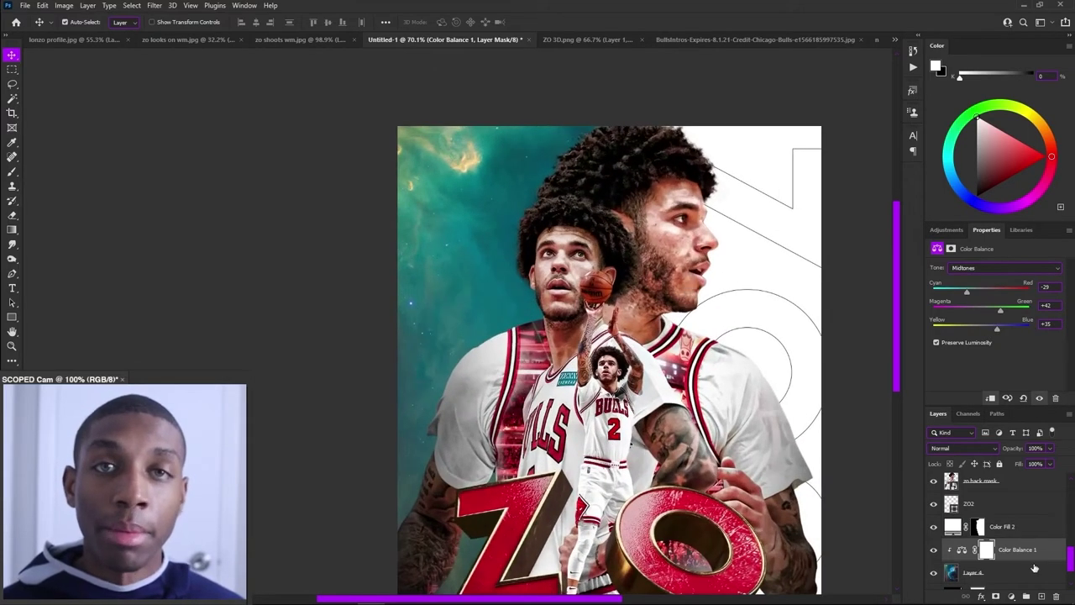
Add an Exposure adjustment at +2.44 over the nebula and paint its mask with a soft white 18% flow brush around the front player
left_click(1017, 579)
left_click(1015, 588)
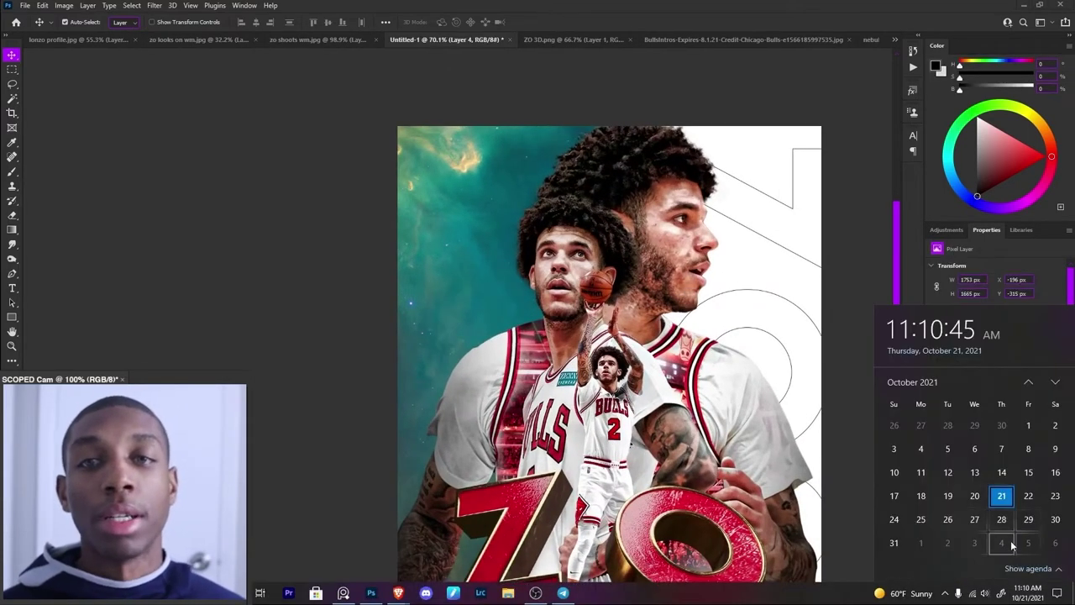
left_click(833, 506)
left_click(1017, 598)
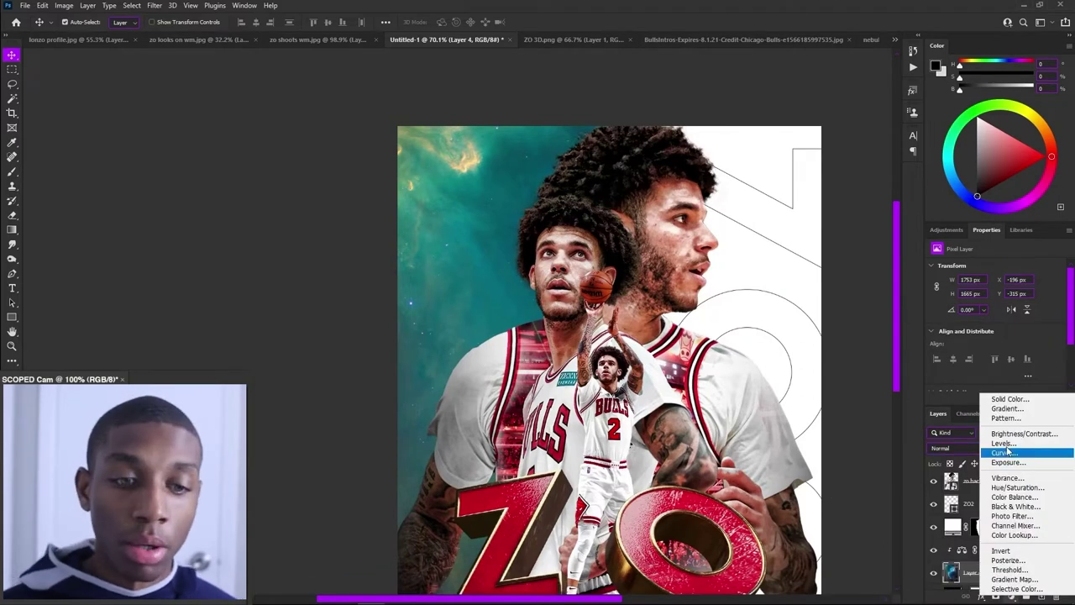
left_click(1008, 469)
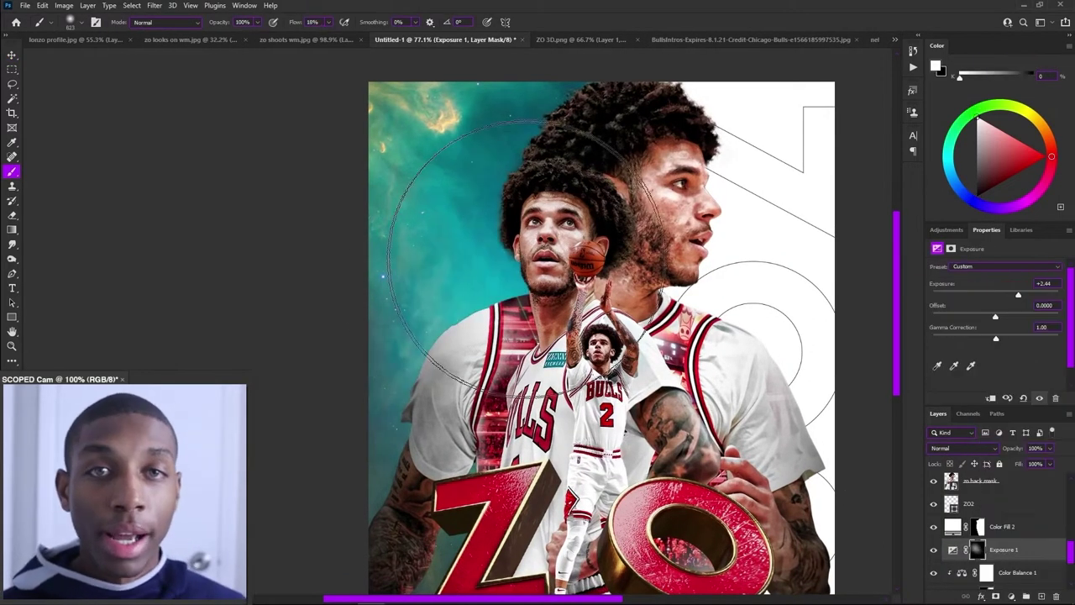
mouse_move(526, 259)
left_mouse_down()
mouse_move(533, 213)
mouse_move(579, 185)
mouse_move(496, 277)
mouse_move(432, 428)
mouse_move(453, 535)
left_mouse_up()
scroll(449, 529, "down", 2)
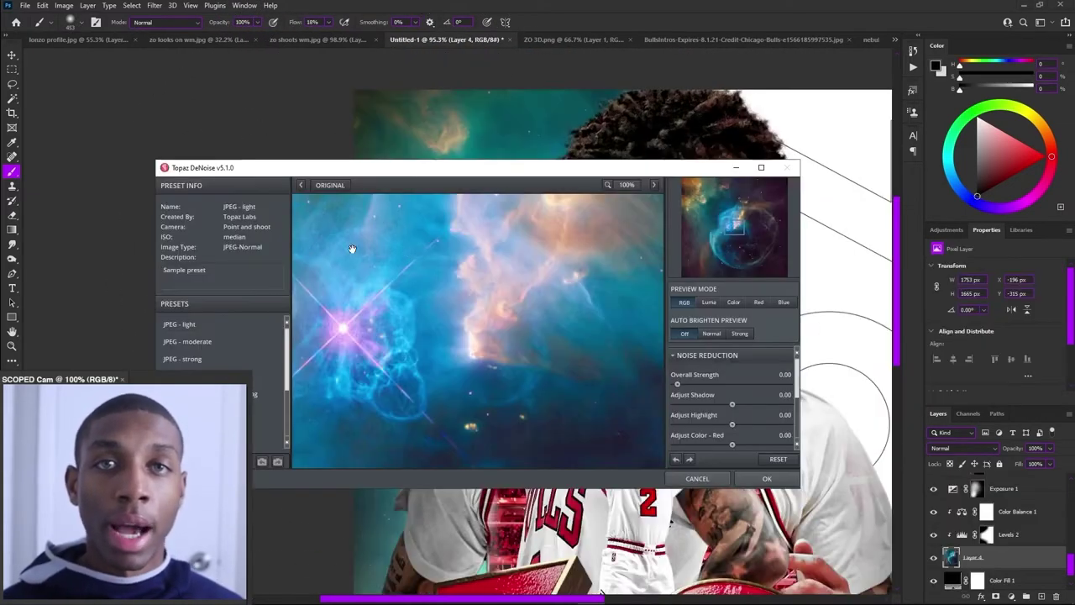
Apply Topaz DeNoise to the nebula layer using the JPEG - light preset with Overall Strength 0.25
left_click(203, 322)
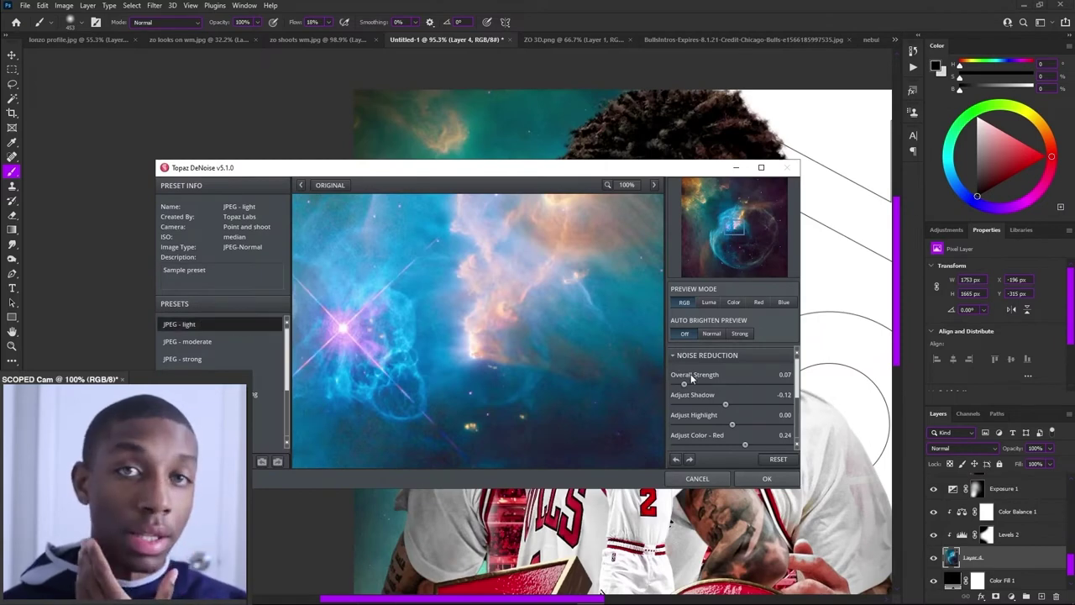
left_click_drag(684, 384, 704, 385)
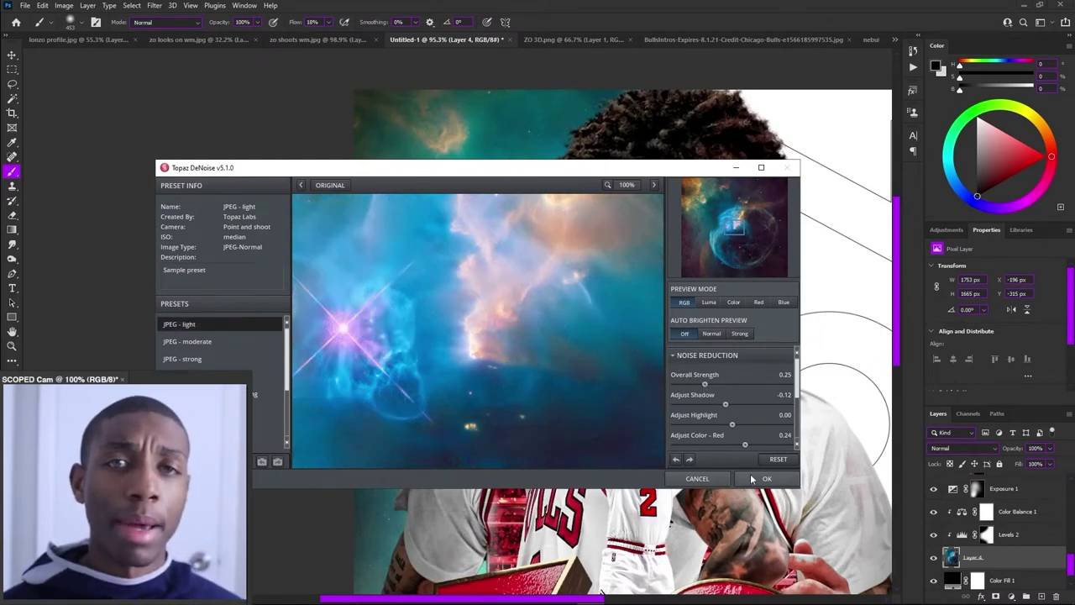
left_click(764, 479)
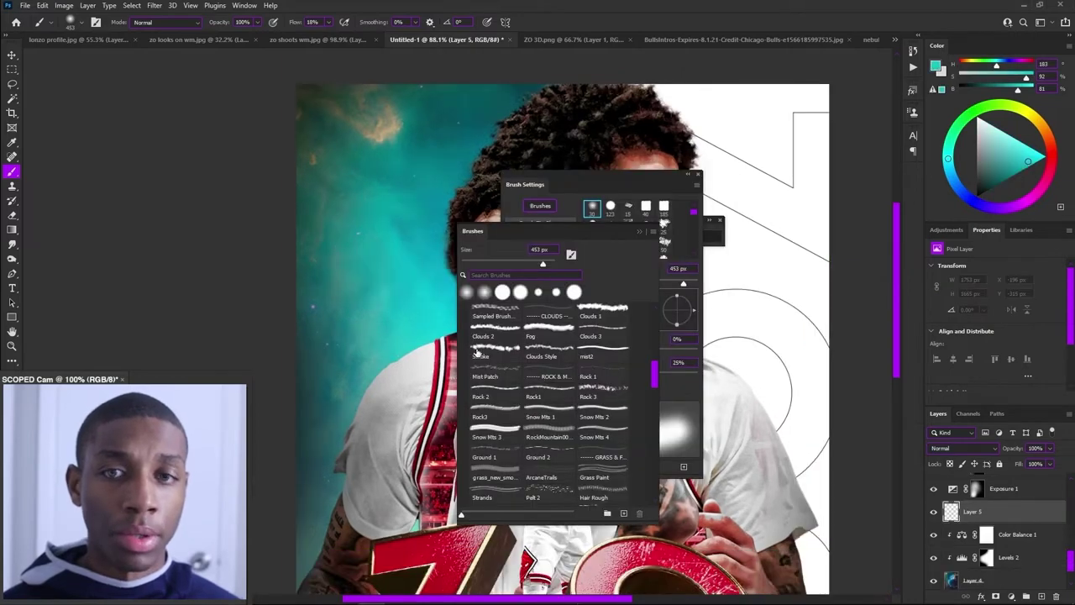
Close the brush panels and set Layer 5 above the nebula's Color Balance to the Linear Dodge (Add) blend mode
key("Escape")
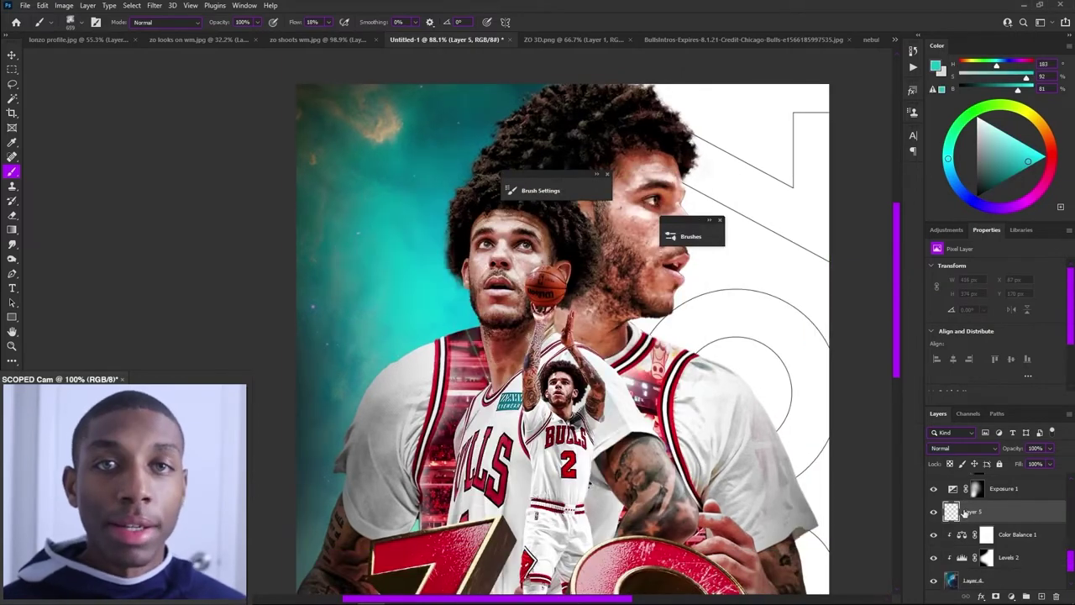
left_click(959, 445)
left_click(966, 429)
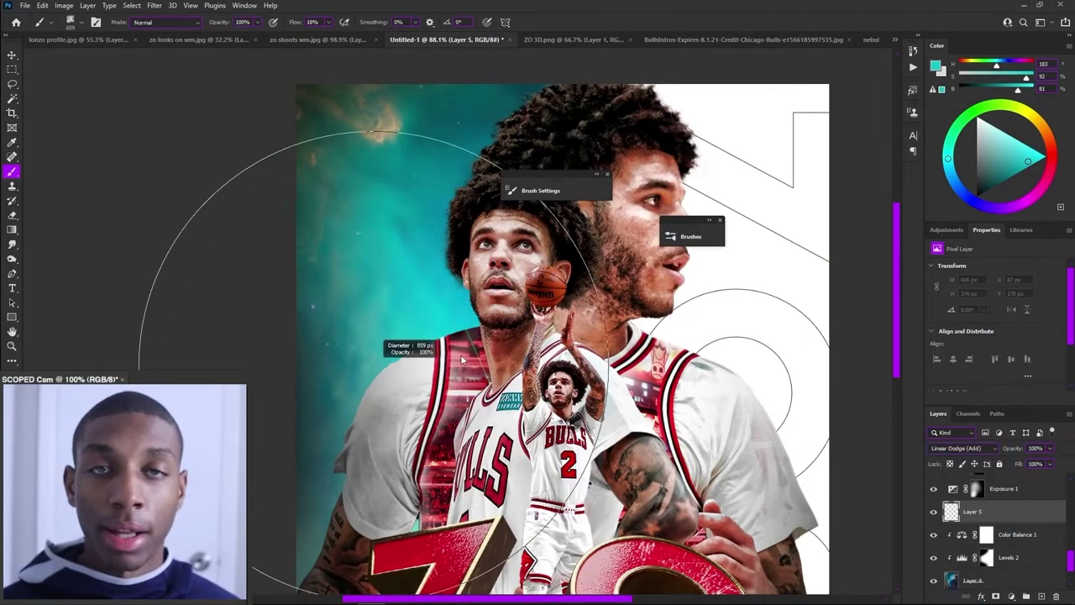
left_click(456, 301)
left_click(453, 307)
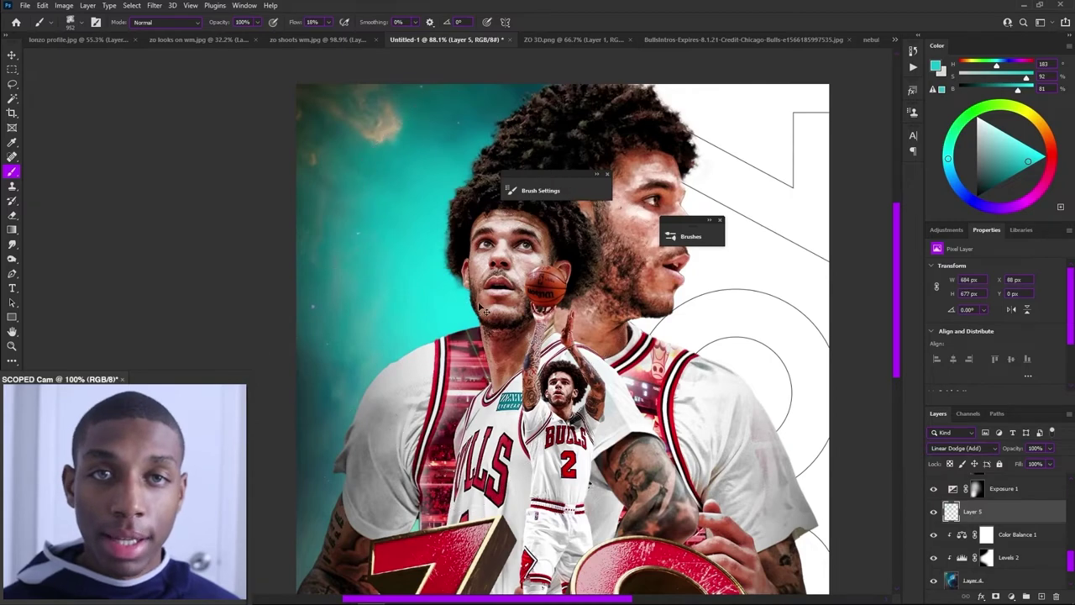
key("ctrl+z")
key("ctrl+z")
key("ctrl+z")
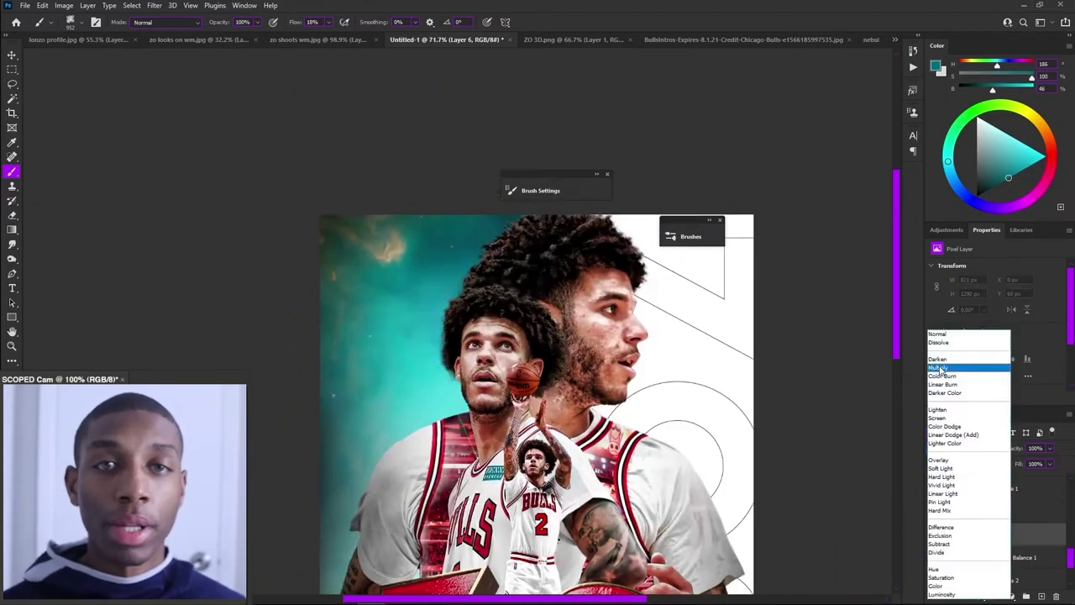
Set Layer 6 below Layer 5 to Multiply and darken the nebula's upper-left area with large dark teal textured brush strokes
left_click(965, 363)
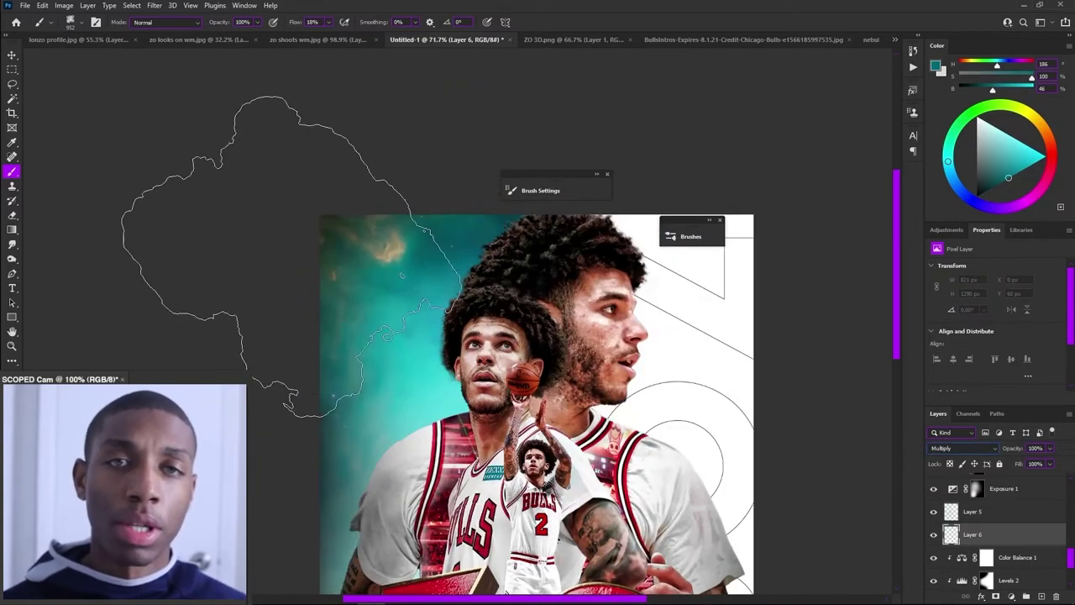
left_click_drag(398, 219, 437, 219)
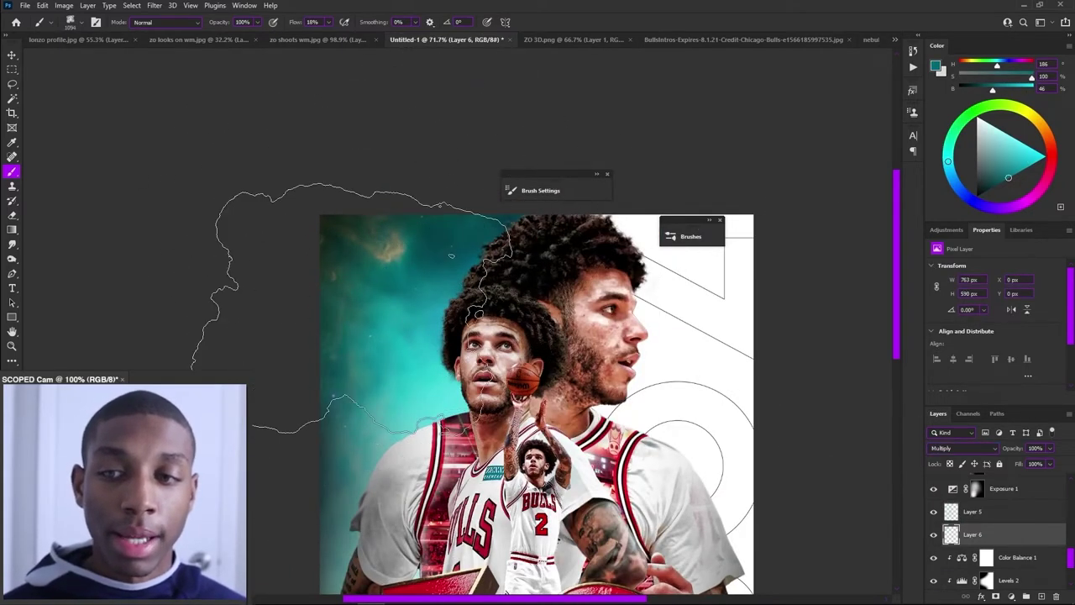
left_click(319, 290)
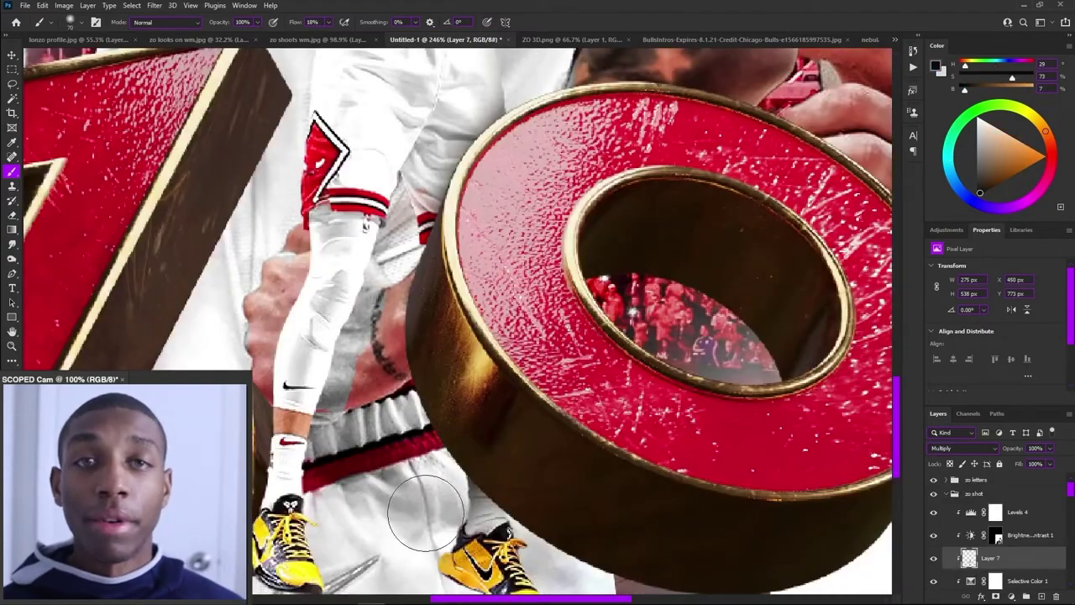
Paint soft dark shading on the Multiply layer clipped in the zo shot group, around the shooting player's rear shoe
mouse_move(446, 505)
left_mouse_down()
mouse_move(417, 540)
mouse_move(437, 505)
left_mouse_up()
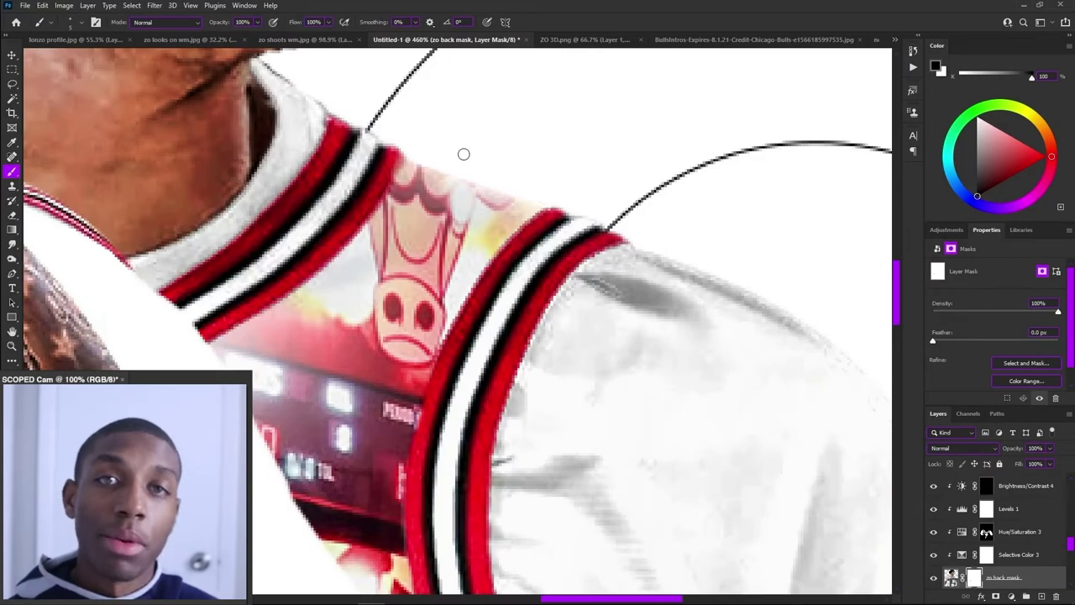
scroll(464, 155, "down", 2)
scroll(571, 267, "down", 15)
key("v")
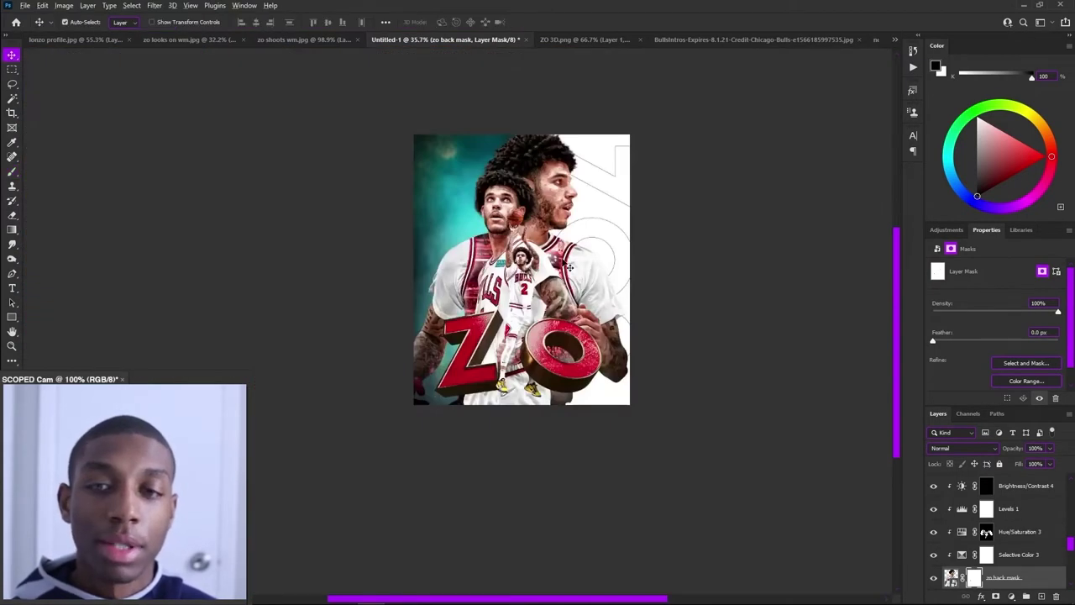
scroll(568, 267, "up", 4)
scroll(402, 154, "up", 3)
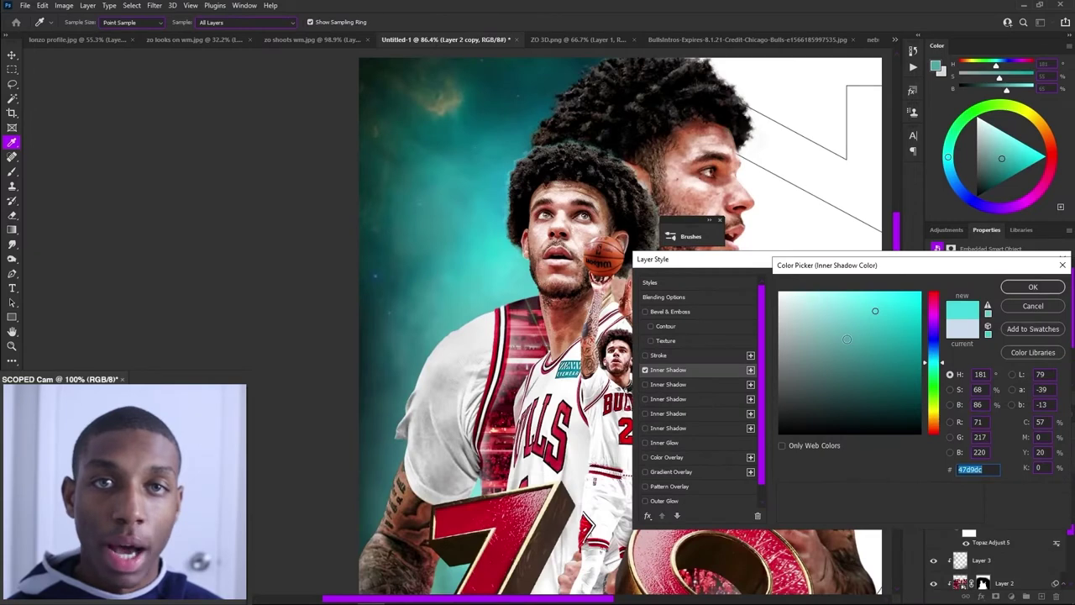
Give Layer 2 copy two Linear Dodge (Add) inner shadows: one in #47d9dc sized 13 px, another at 158° with distance 3 px and size 16 px
left_click(1037, 289)
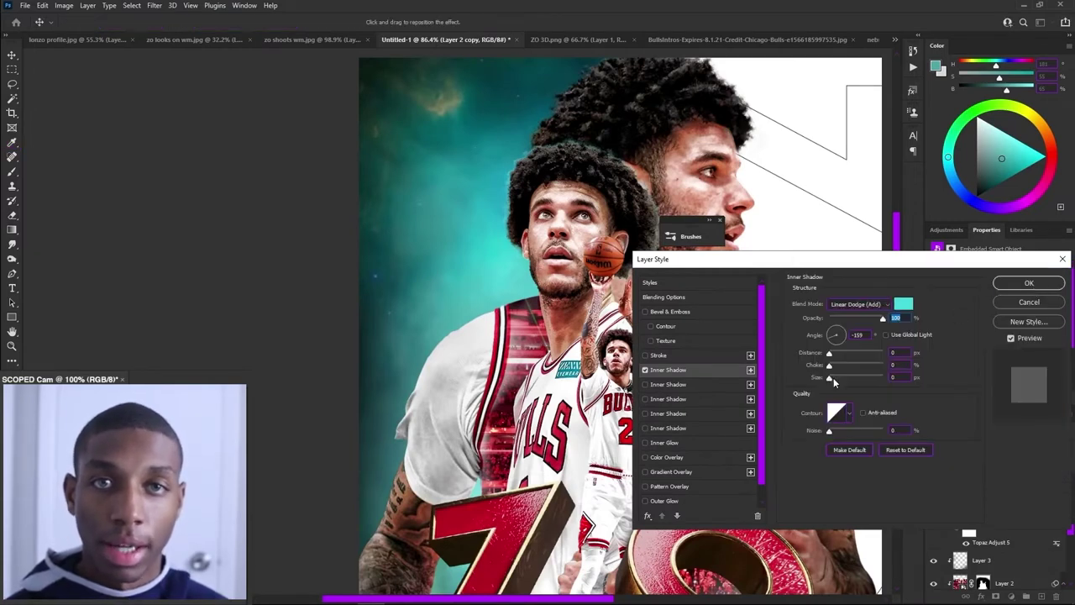
left_click_drag(833, 377, 836, 381)
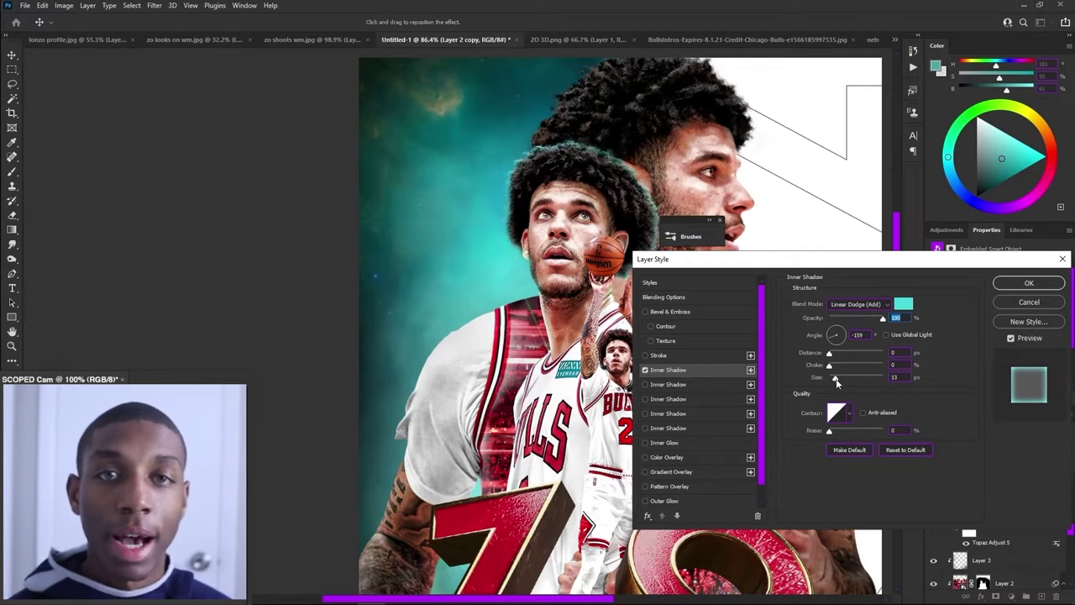
left_click(750, 369)
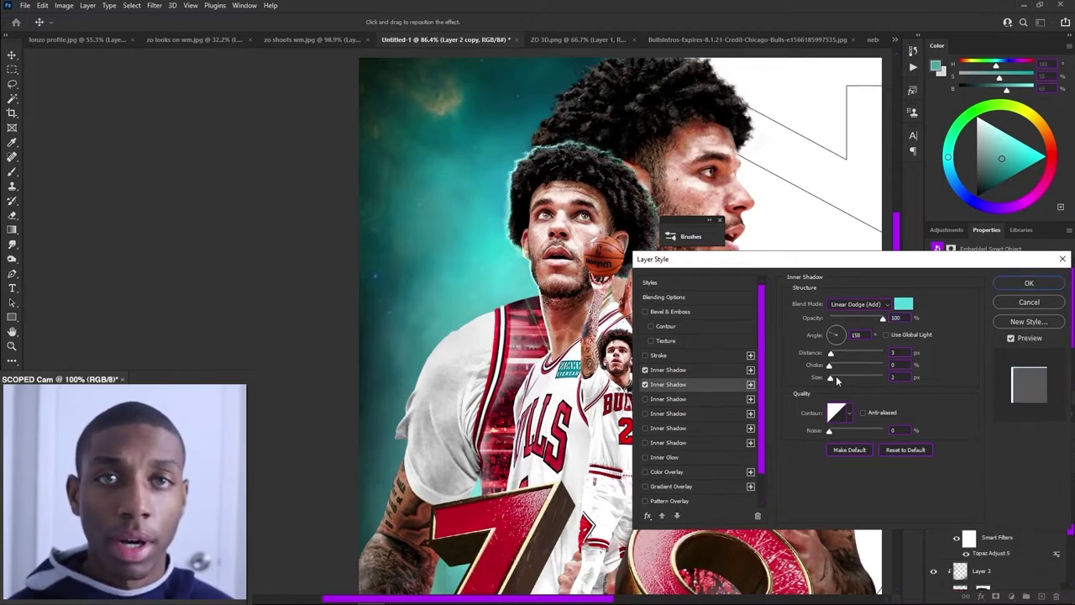
left_click_drag(830, 380, 837, 382)
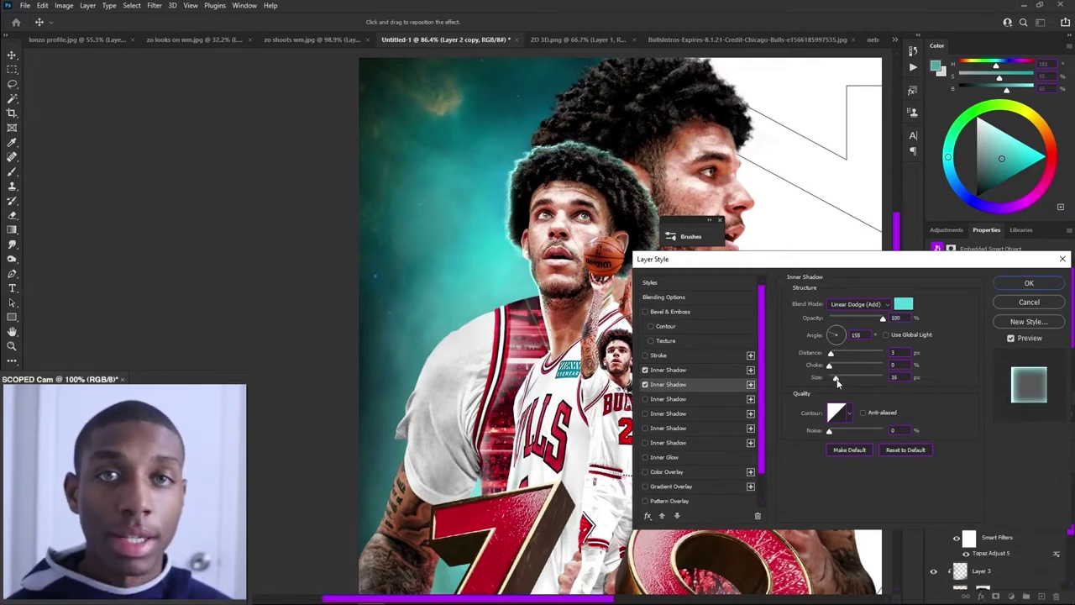
Change the second inner shadow's colour on Layer 2 copy to the darker teal #329d9f
left_click(903, 304)
left_click(884, 343)
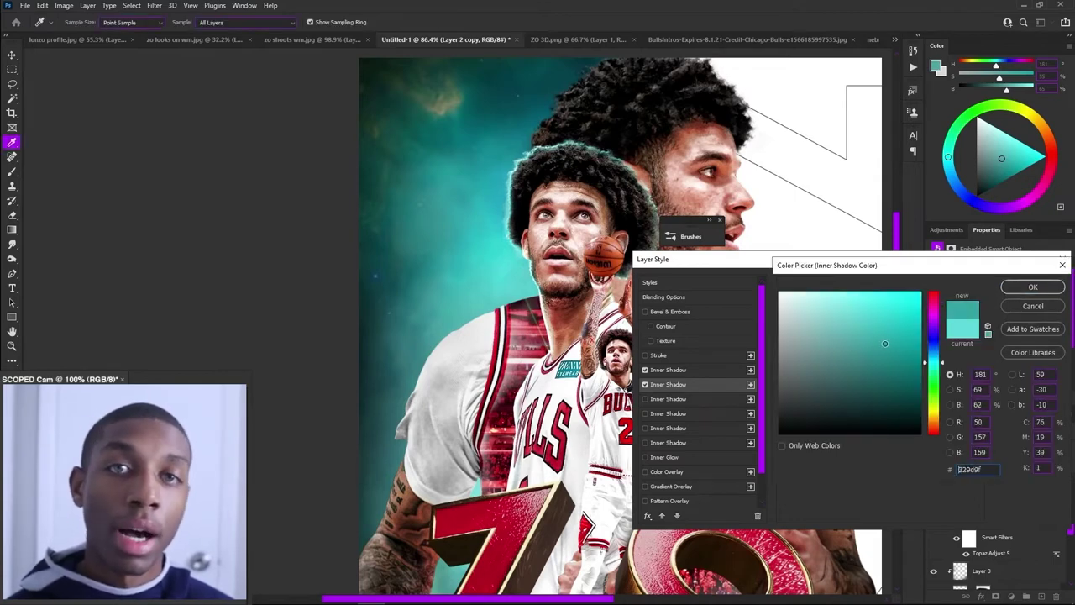
left_click(526, 279)
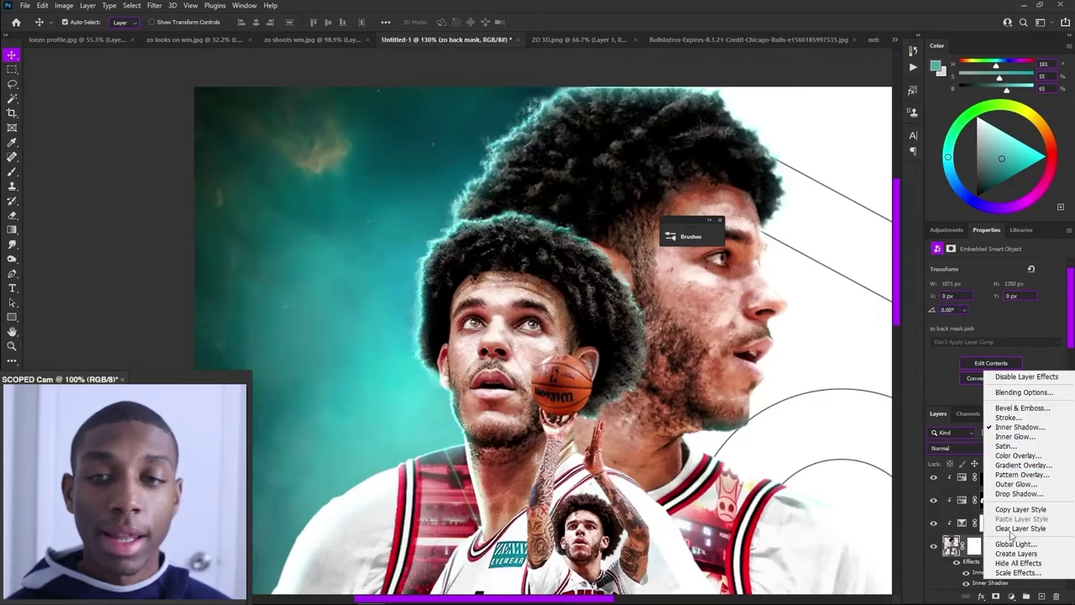
Split the zo back mask layer's inner shadow effects into separate layers and hide the upper Inner Shadow layer
left_click(1016, 554)
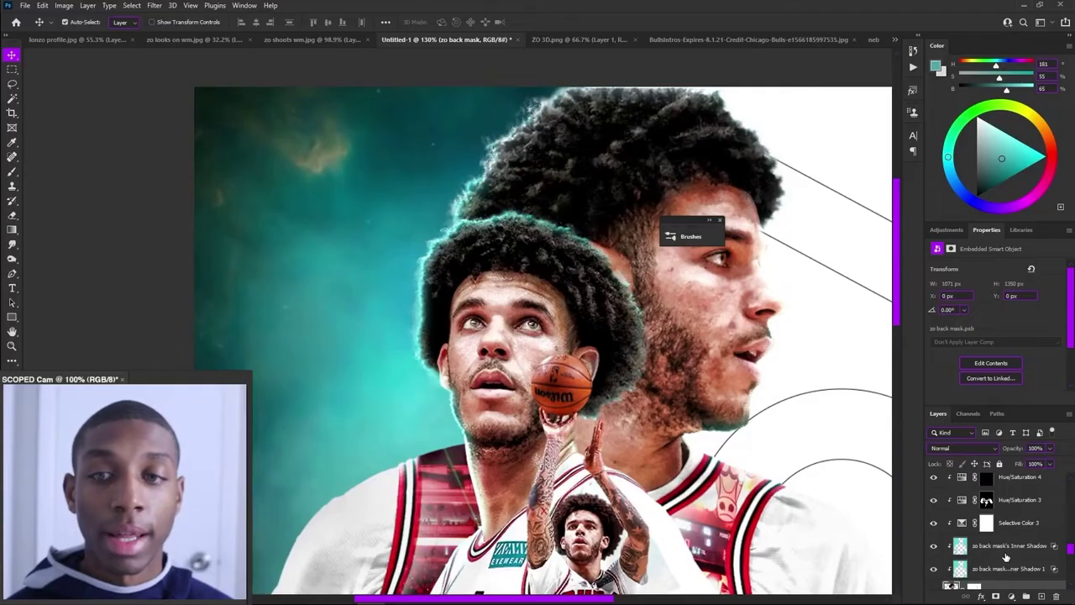
left_click(999, 548)
left_click(1000, 569)
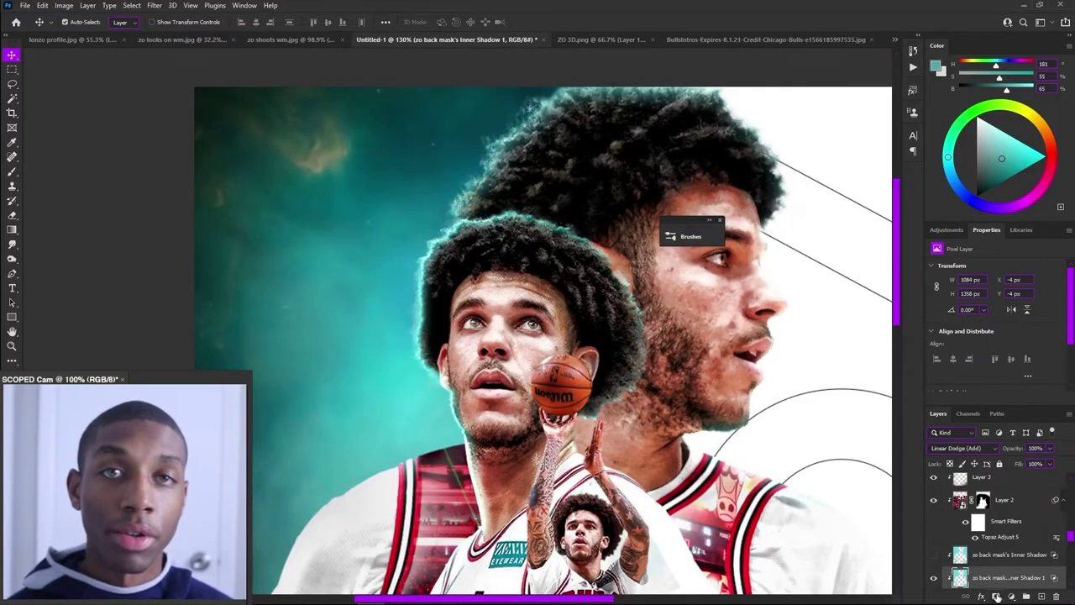
Add a layer mask to the back player's Inner Shadow 1 layer and paint black over his face to remove the rim glow
left_click(996, 596)
key("b")
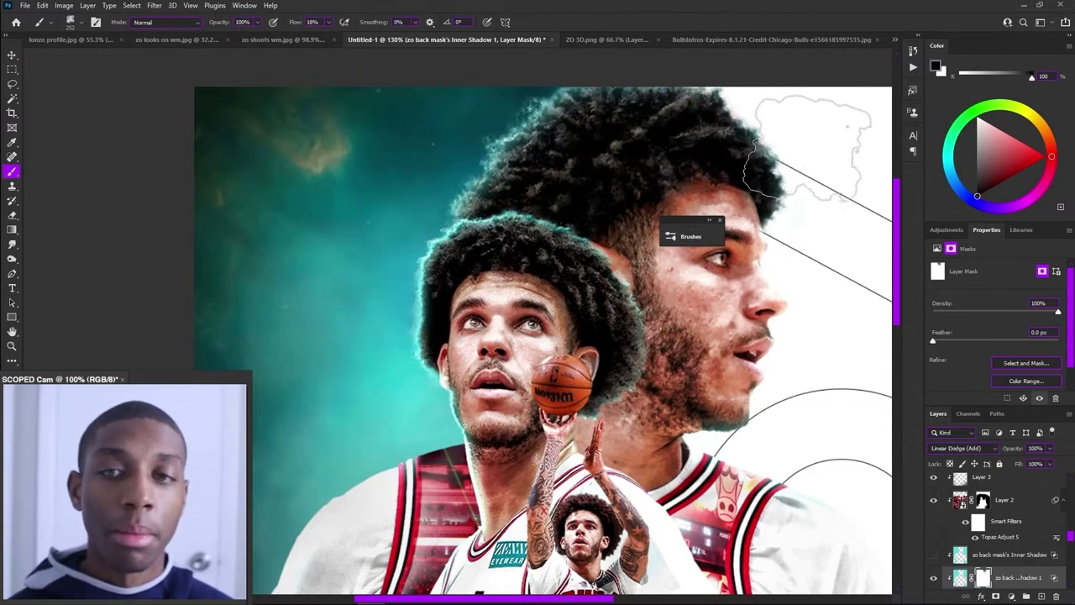
mouse_move(739, 287)
left_mouse_down()
mouse_move(706, 281)
mouse_move(710, 267)
left_mouse_up()
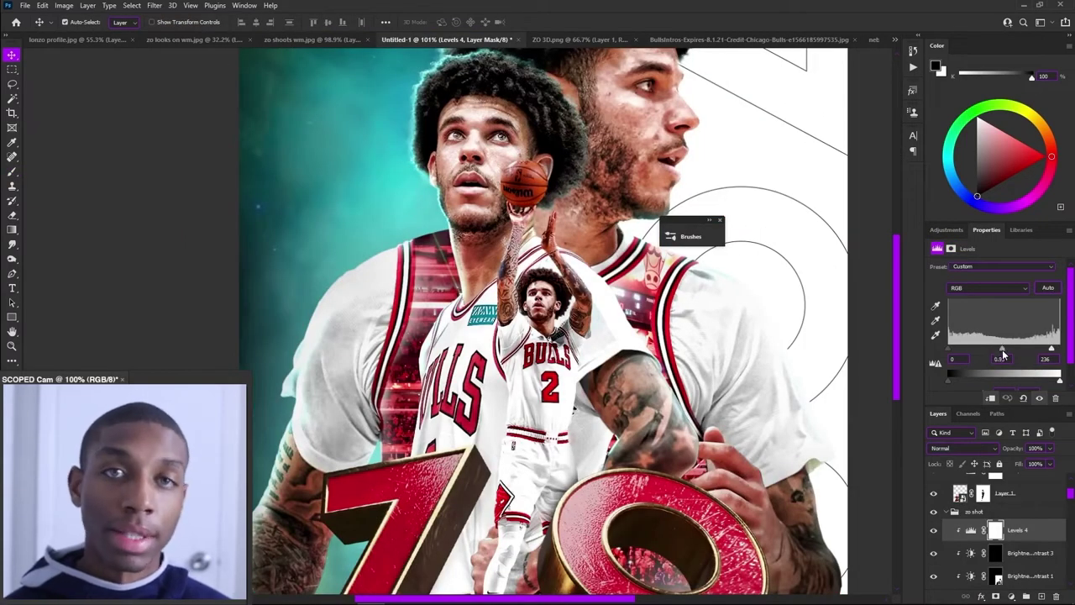
Increase the Black amount of the Reds in the Selective Color 2 adjustment clipped to Layer 2 copy
scroll(706, 330, "down", 4)
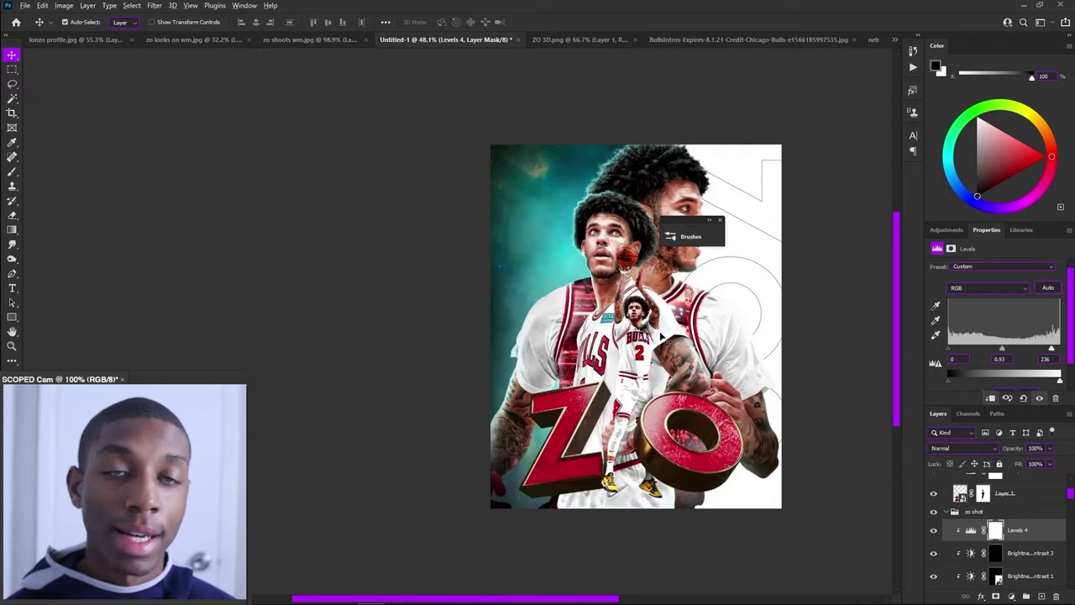
scroll(661, 336, "up", 3)
scroll(619, 334, "down", 3)
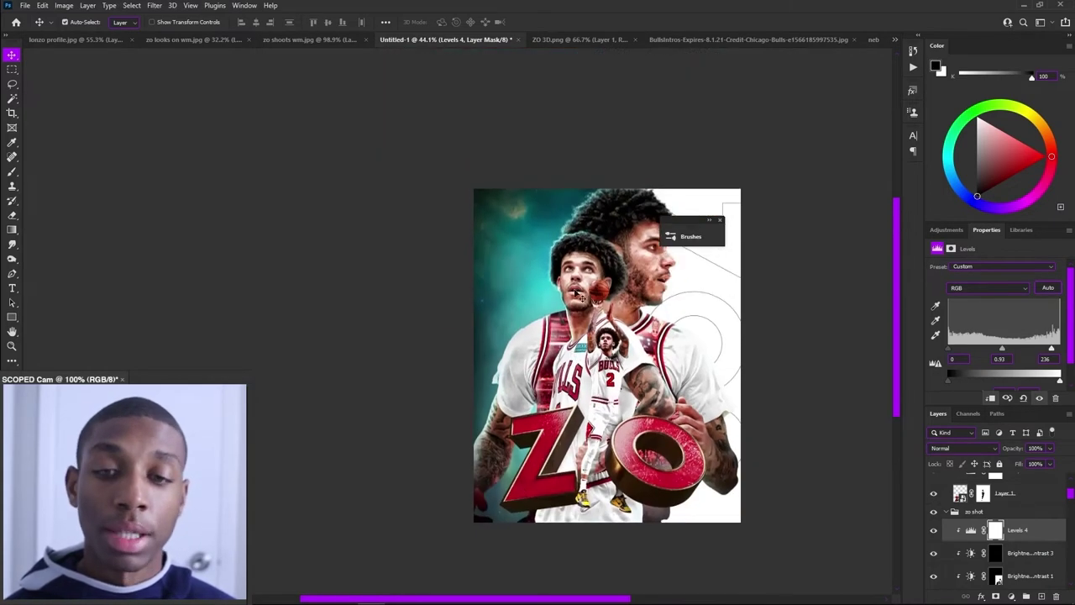
scroll(583, 292, "up", 5)
left_click(710, 384)
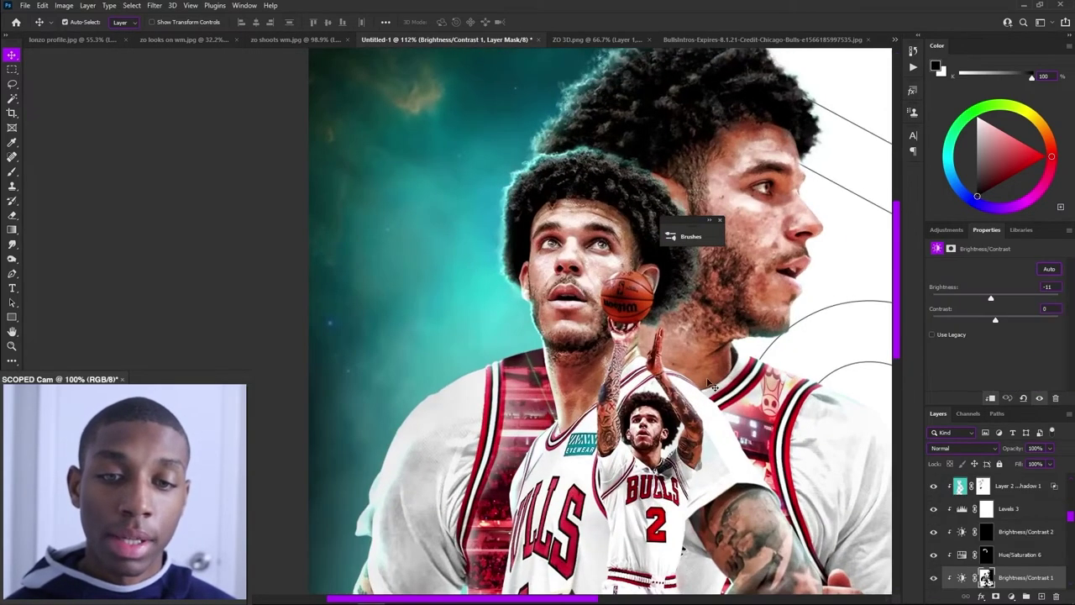
scroll(1025, 570, "down", 2)
scroll(1013, 577, "down", 2)
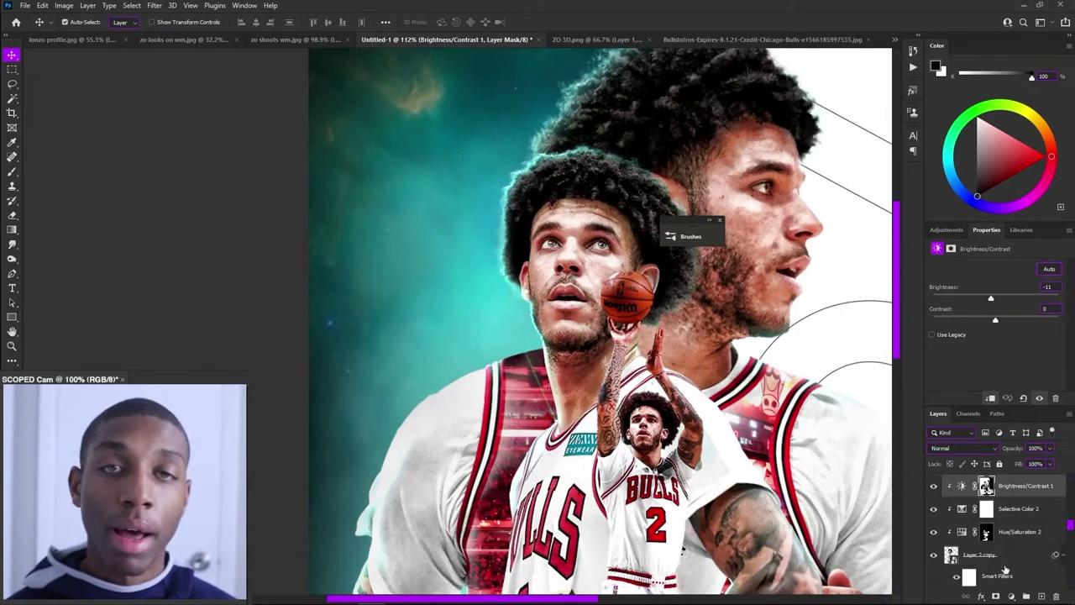
left_click(1013, 508)
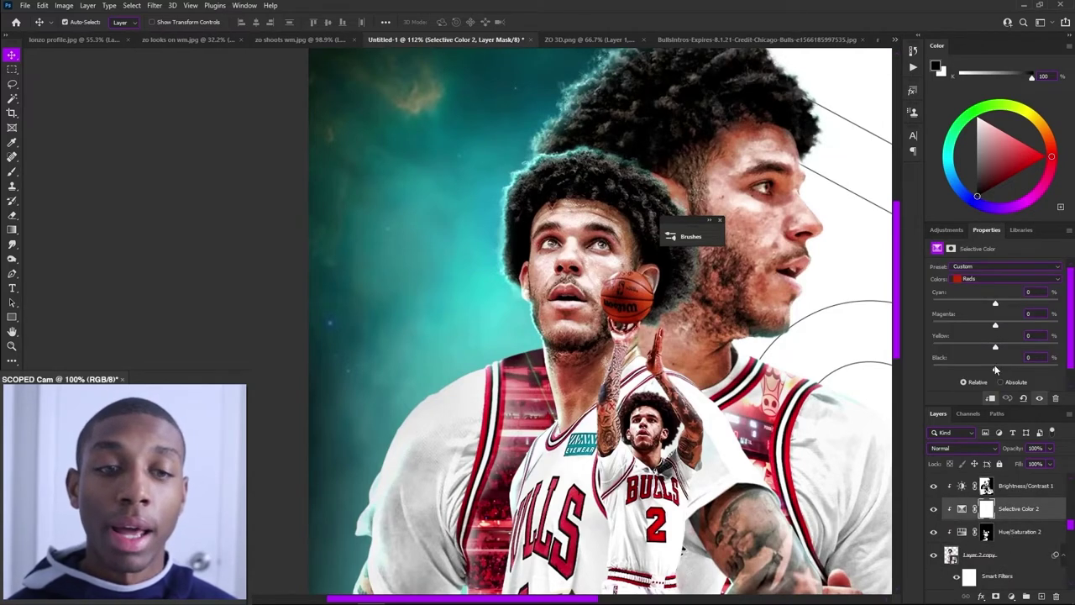
left_click_drag(994, 367, 1011, 373)
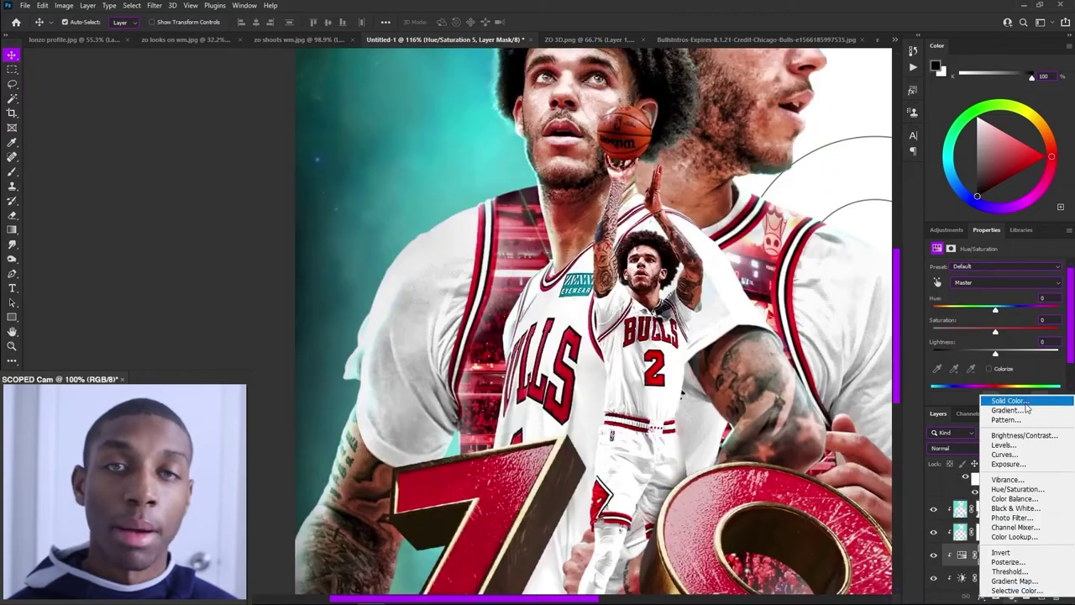
Clip a #4ba6a7 Solid Color fill in Overlay mode to the back player and paint its black mask around his sleeve
left_click(1008, 401)
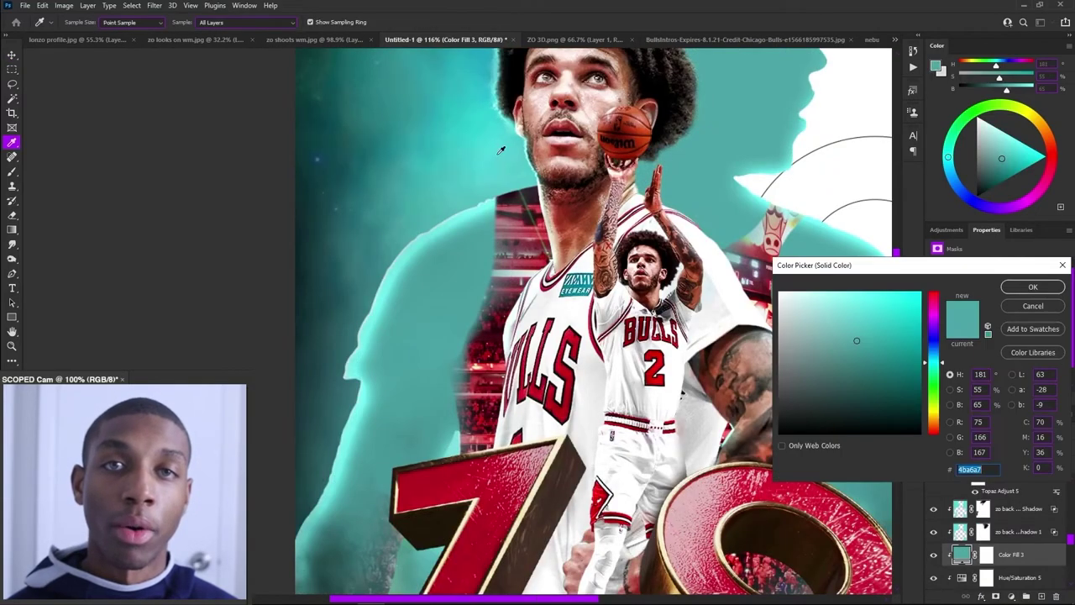
left_click(1018, 288)
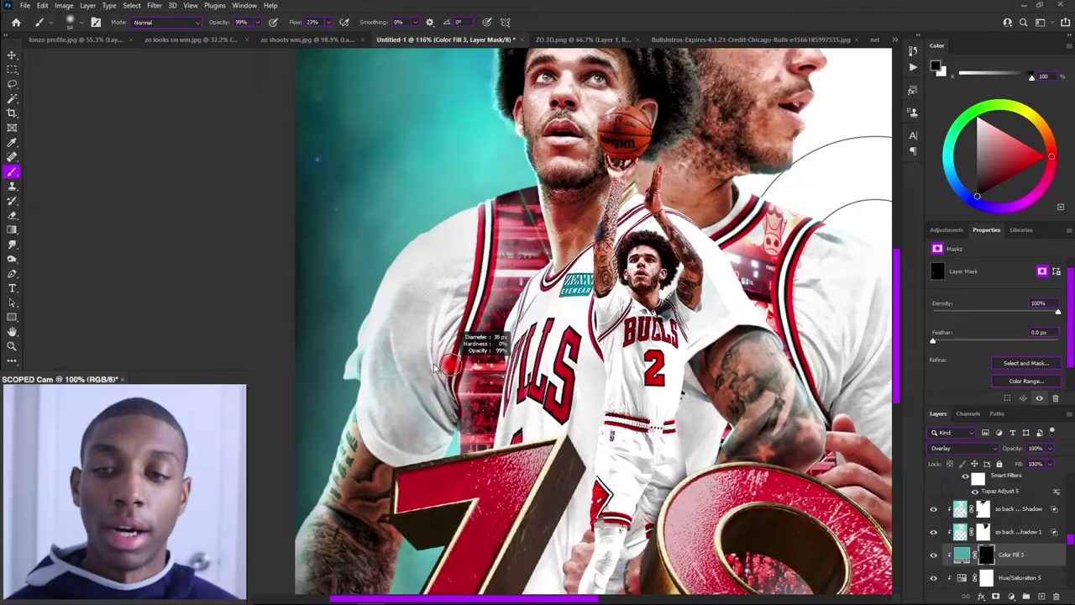
key("x")
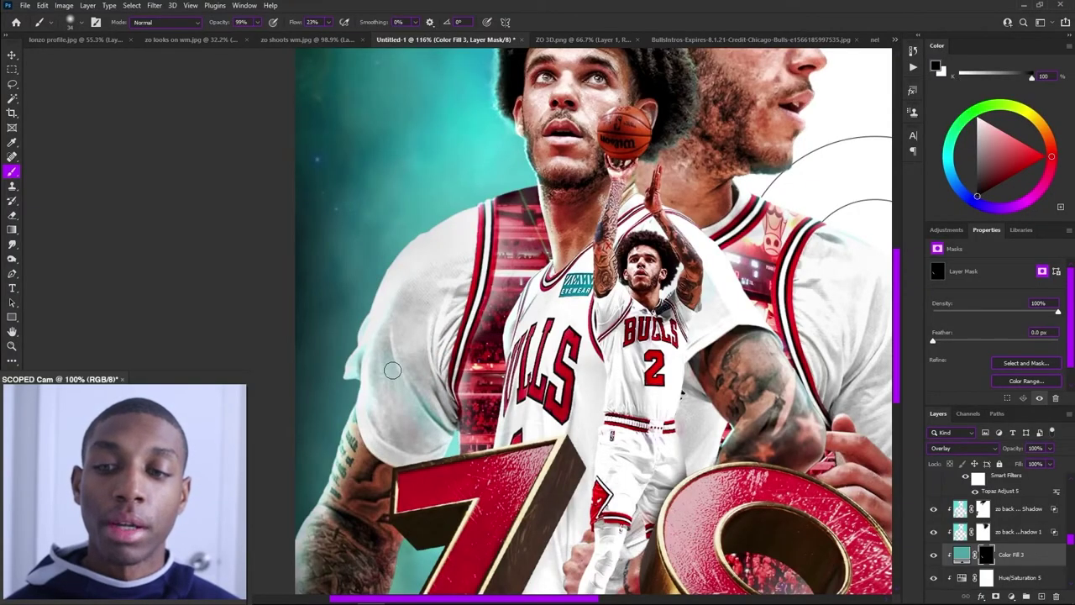
left_click_drag(440, 467, 469, 461)
key("x")
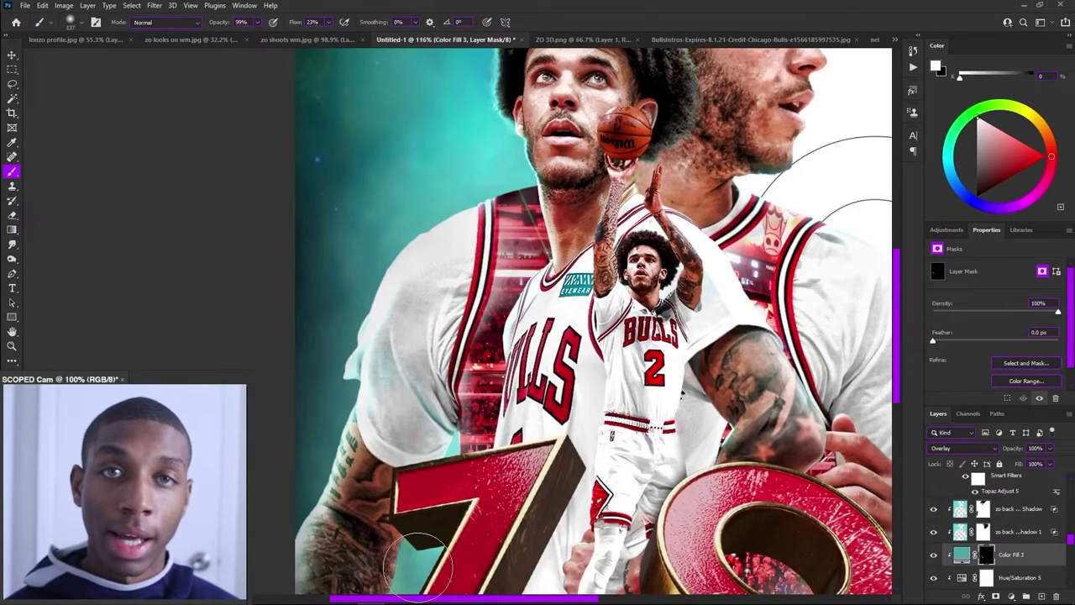
Set the light teal Color Fill 5 to Screen and paint its mask with a soft white 3% flow brush around the front player's neck
scroll(395, 367, "down", 3)
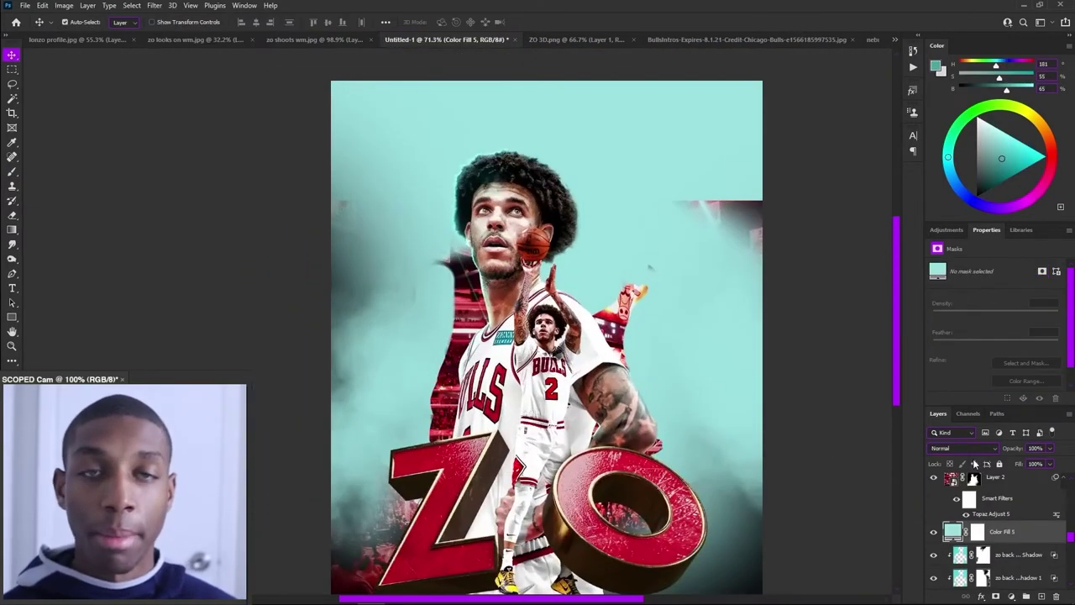
left_click(964, 447)
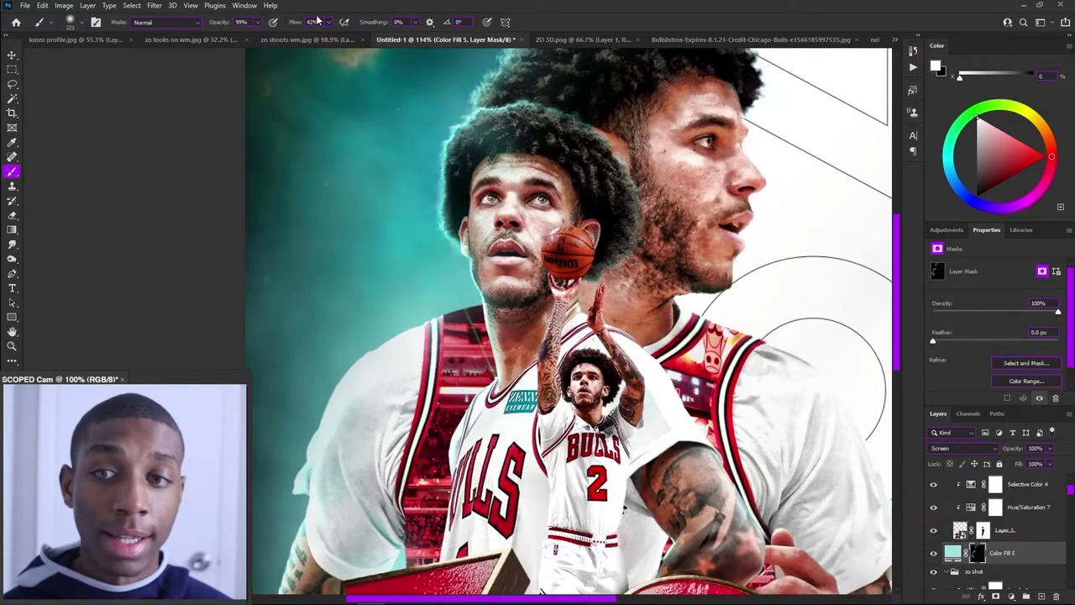
scroll(490, 256, "up", 3)
left_click_drag(492, 260, 447, 270)
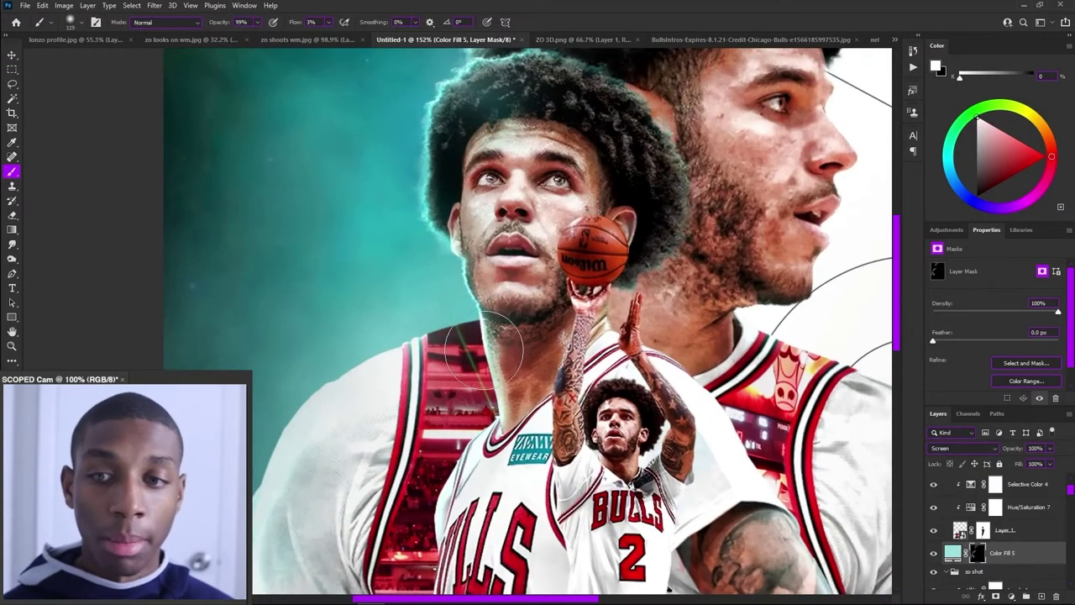
mouse_move(485, 343)
left_mouse_down()
mouse_move(495, 371)
mouse_move(472, 360)
mouse_move(502, 436)
left_mouse_up()
key("x")
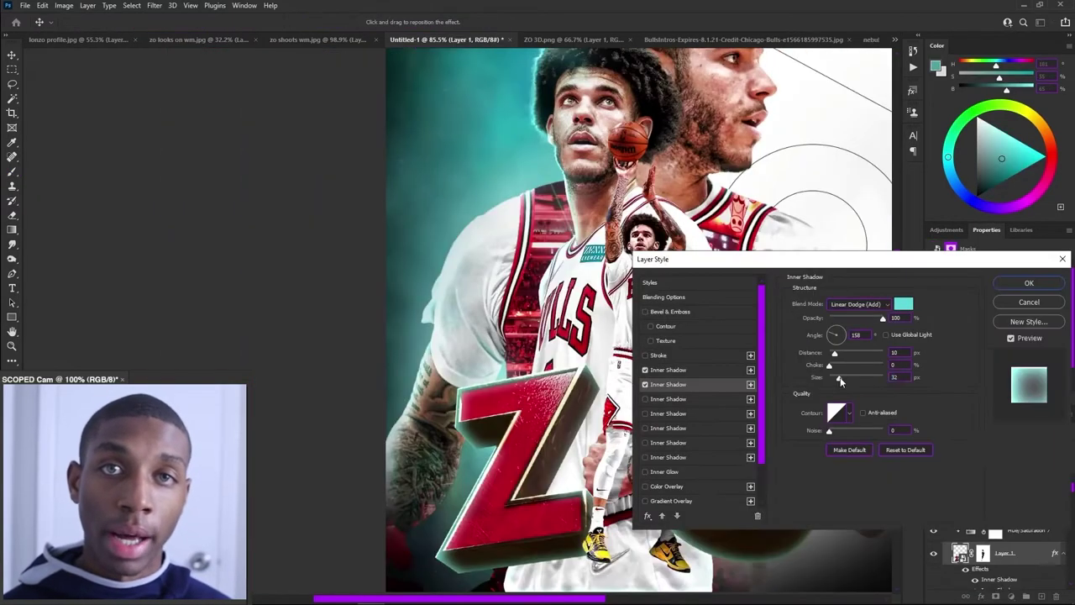
Adjust the angle of the ZO letters' second inner shadow and mask its glow on the O with a soft black 64% flow brush
left_click_drag(837, 338, 840, 334)
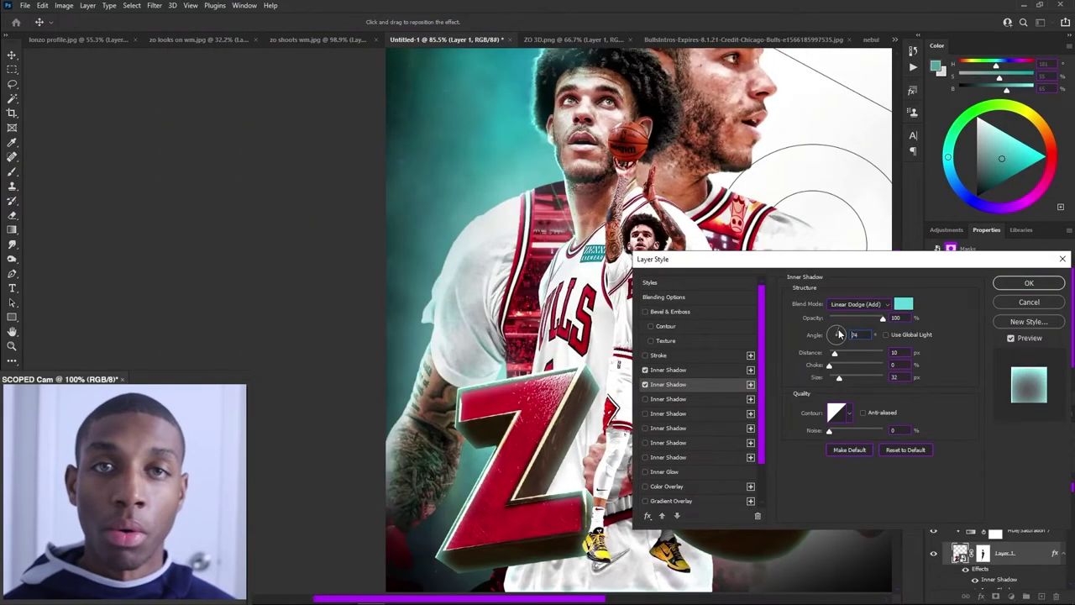
left_click(1029, 283)
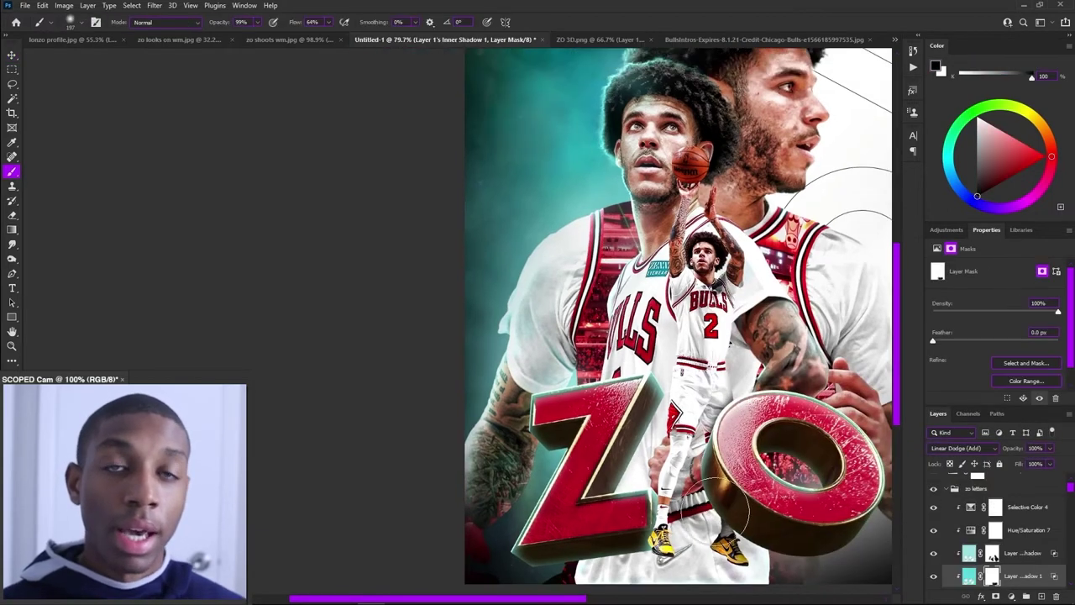
left_click_drag(718, 503, 798, 474)
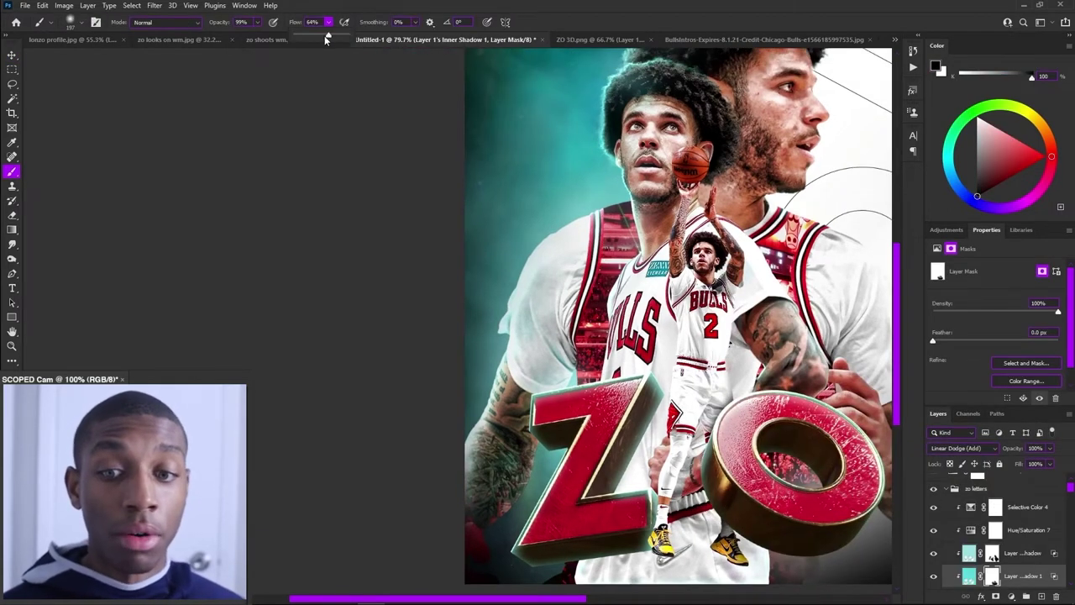
Paint a soft teal glow along the Z and O edges on a Screen layer with 35% flow, erasing the excess at the Z's base
mouse_move(645, 473)
left_mouse_down()
mouse_move(664, 558)
mouse_move(656, 526)
mouse_move(690, 531)
left_mouse_up()
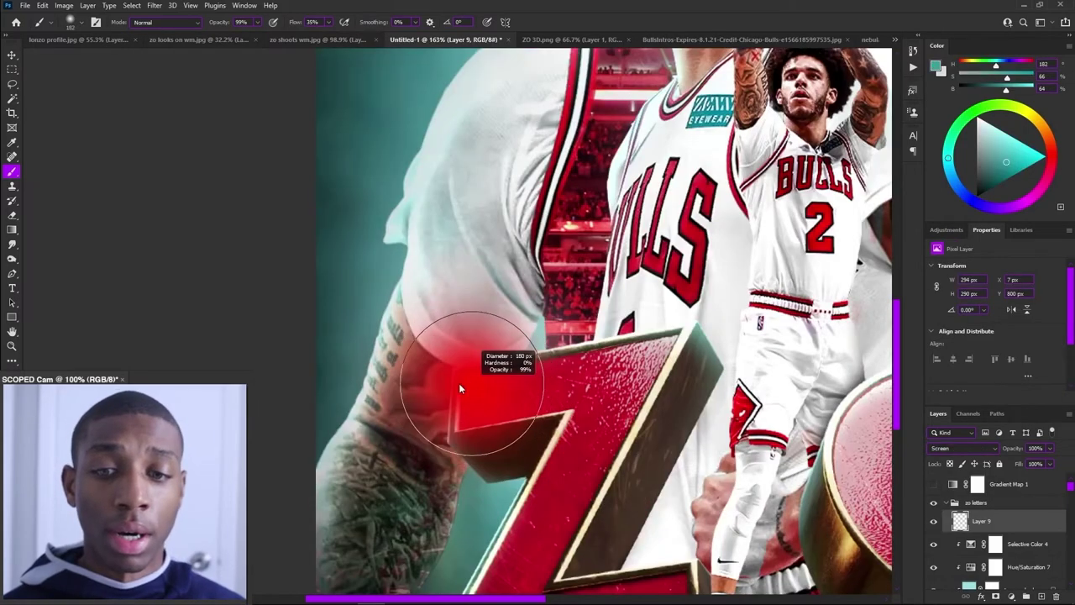
left_click_drag(605, 351, 699, 325)
scroll(494, 399, "down", 3)
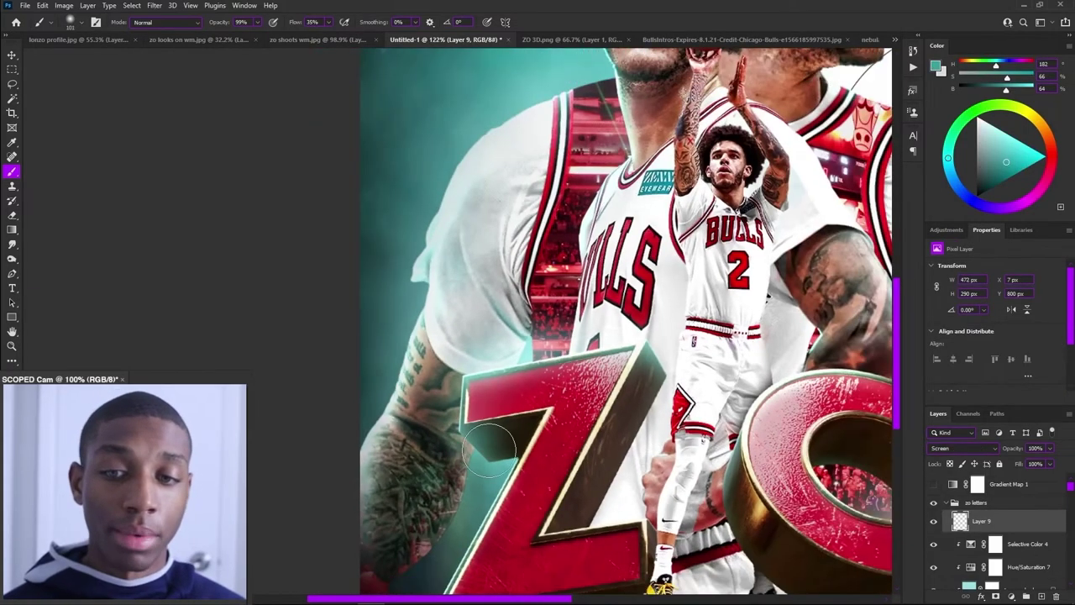
mouse_move(811, 433)
left_mouse_down()
mouse_move(822, 374)
mouse_move(874, 369)
left_mouse_up()
scroll(588, 504, "down", 2)
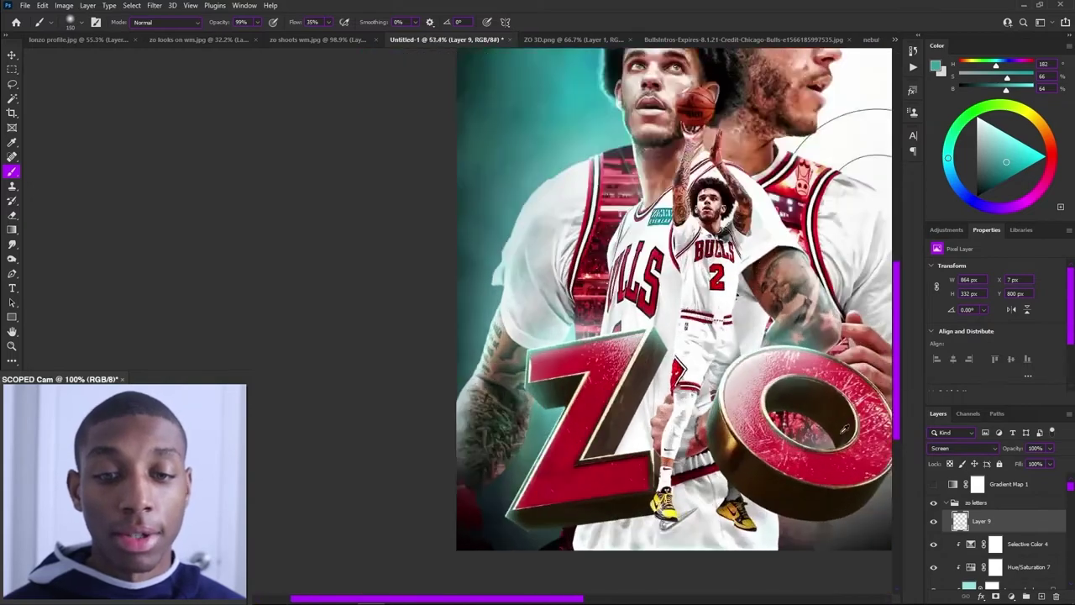
left_click_drag(452, 524, 504, 382)
key("e")
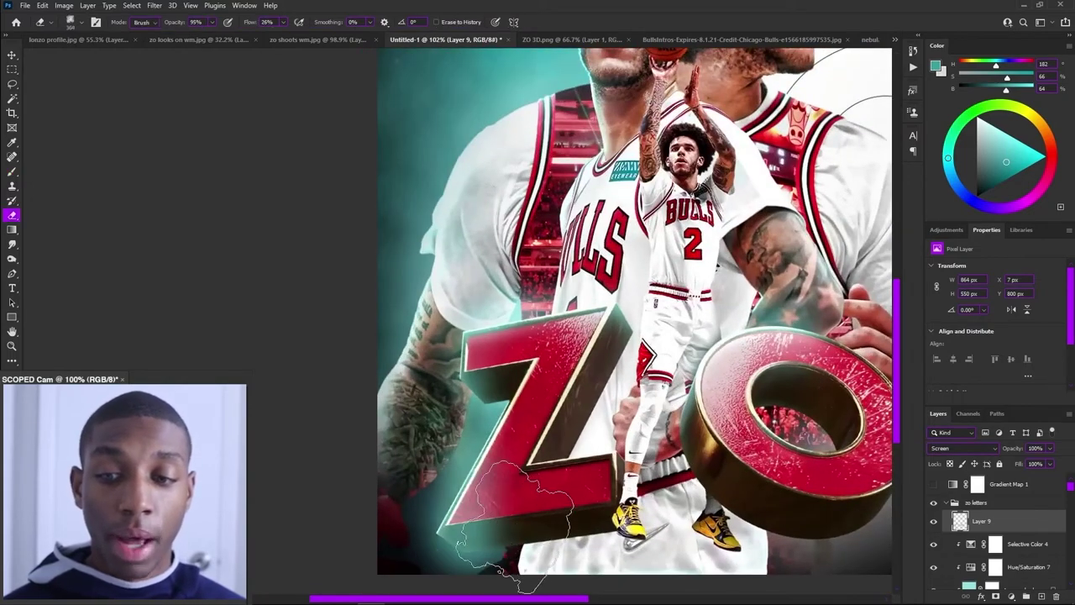
mouse_move(469, 532)
left_mouse_down()
mouse_move(480, 555)
mouse_move(514, 559)
left_mouse_up()
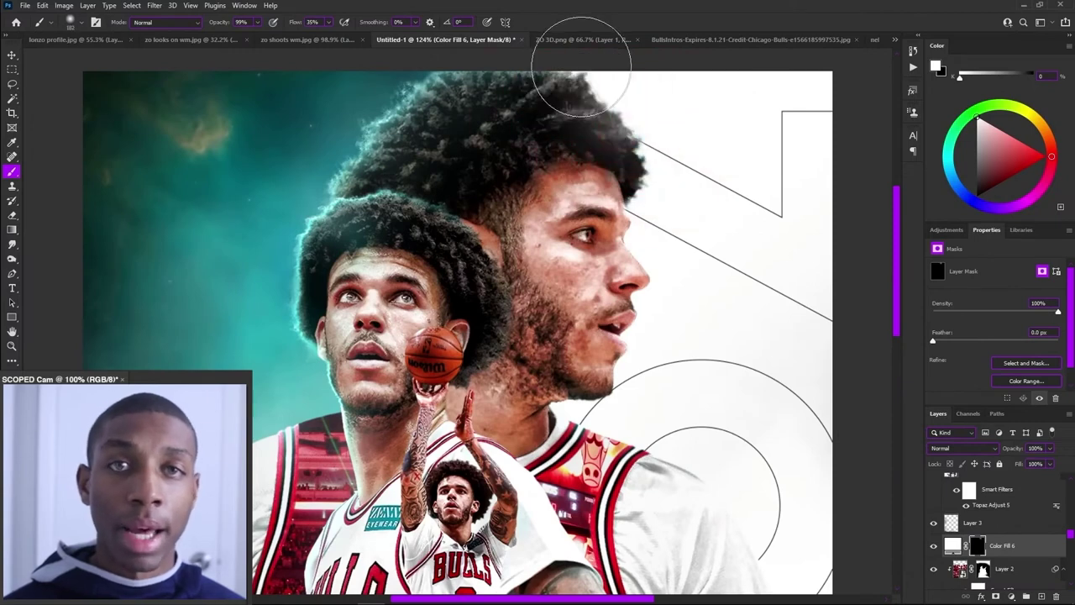
Paint the white Color Fill 6 mask with a soft 35% flow brush along the back player's hair, face and shoulder edges
left_click_drag(585, 67, 651, 141)
mouse_move(640, 199)
left_mouse_down()
mouse_move(679, 305)
mouse_move(627, 391)
mouse_move(579, 416)
left_mouse_up()
right_click(679, 304, "alt")
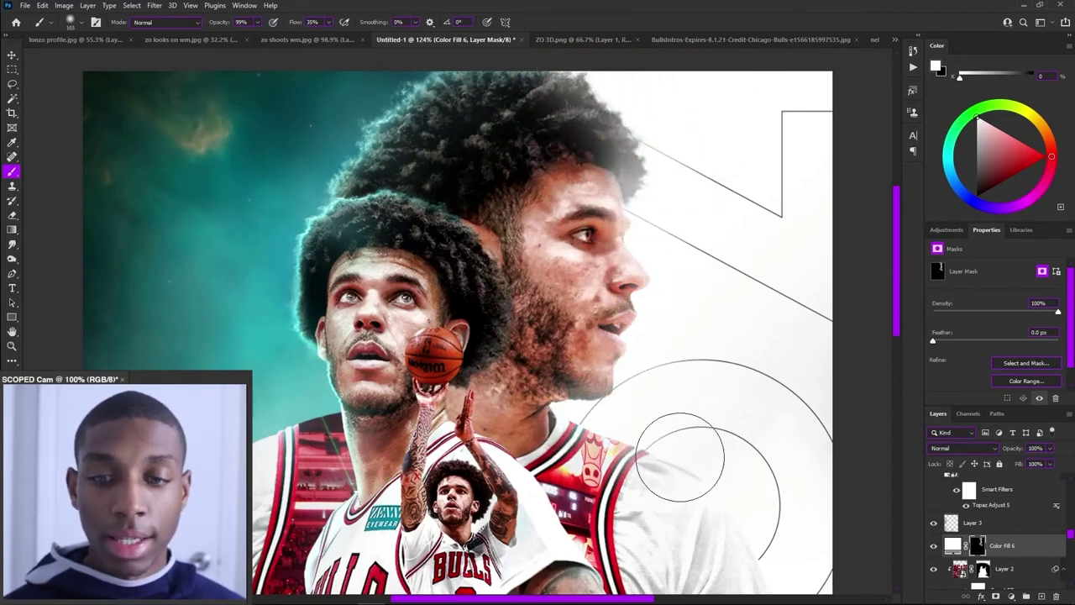
scroll(724, 445, "down", 5)
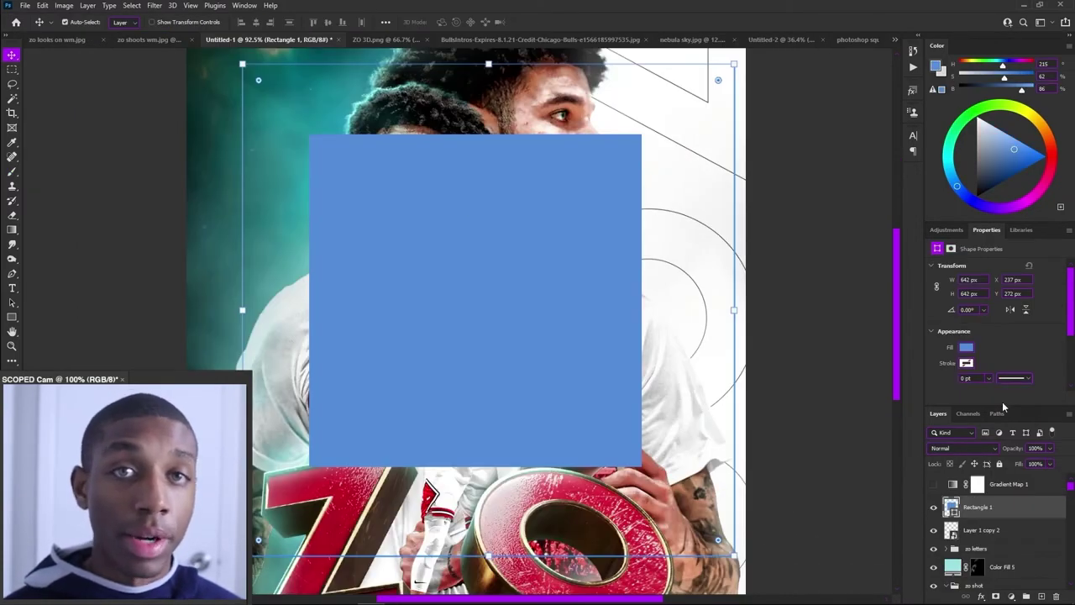
Remove the large blue rectangle's fill and give it a thin blue stroke
left_click(964, 361)
left_click(925, 369)
left_click(970, 348)
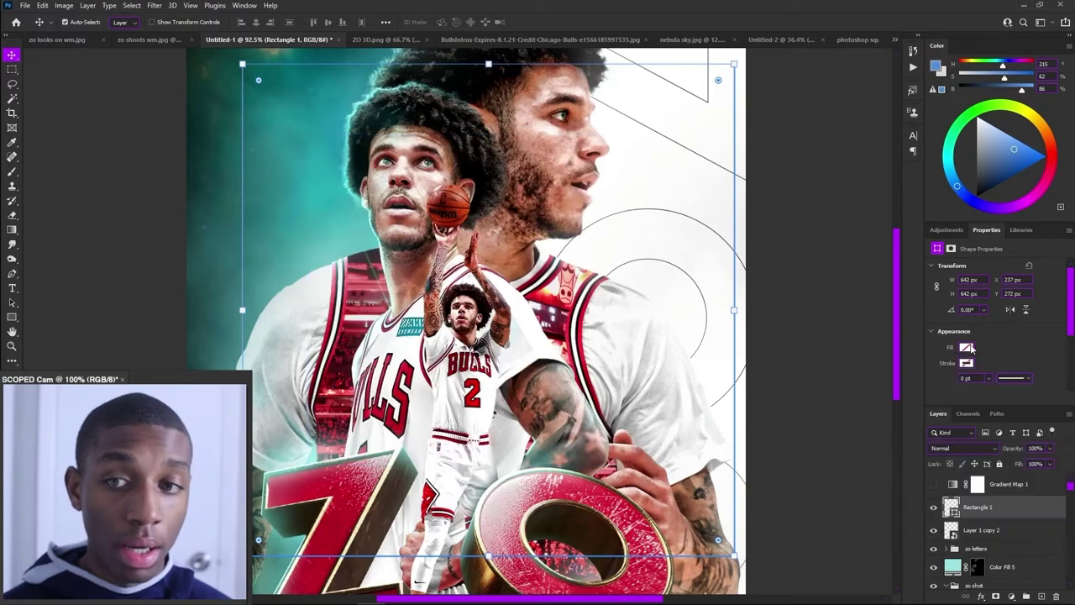
left_click(966, 363)
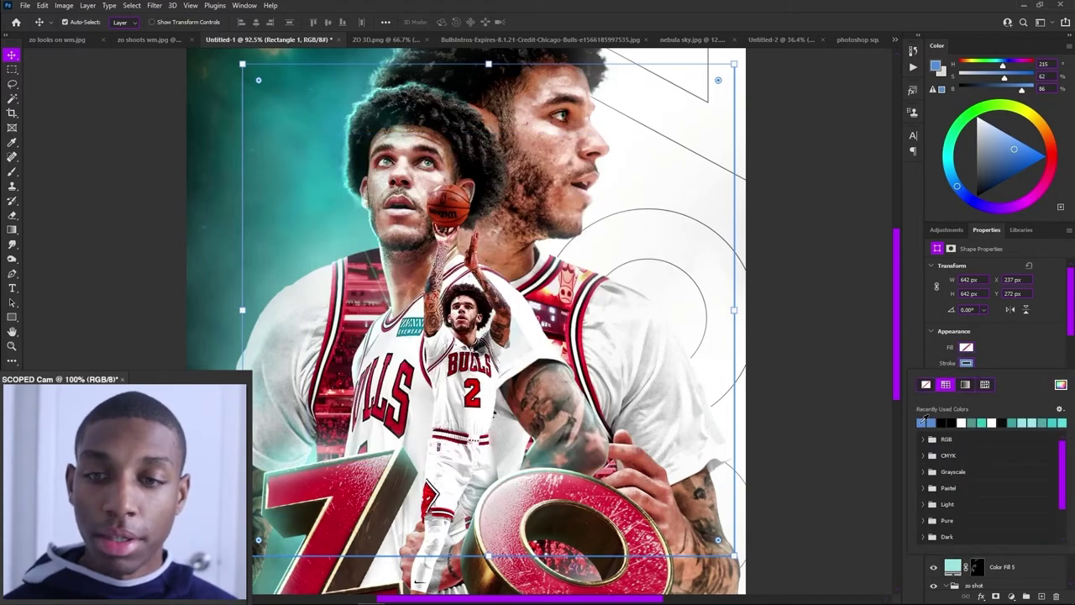
left_click(965, 373)
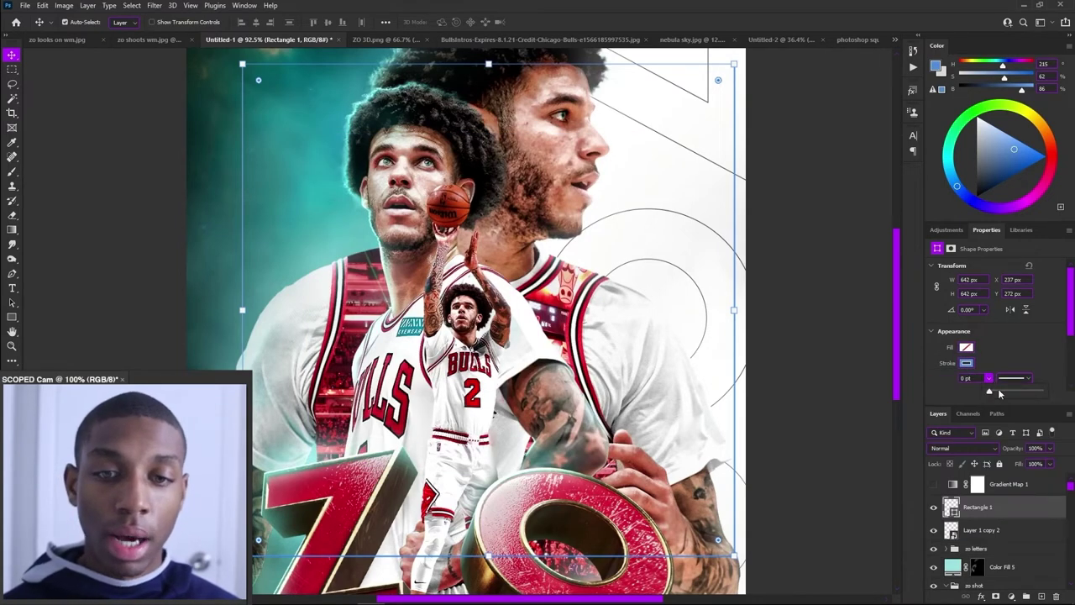
left_click_drag(998, 388, 1008, 388)
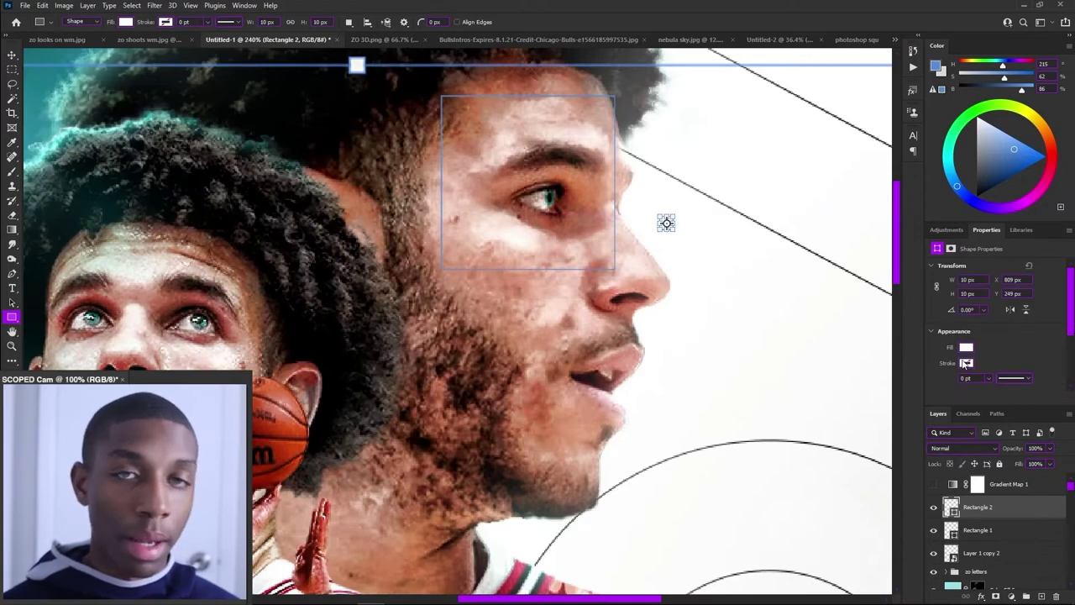
Give the 10 px white square a 0.22 pt blue stroke, and change the blend mode of the teal square over the back player's eye
left_click(966, 363)
left_click(944, 384)
left_click(966, 364)
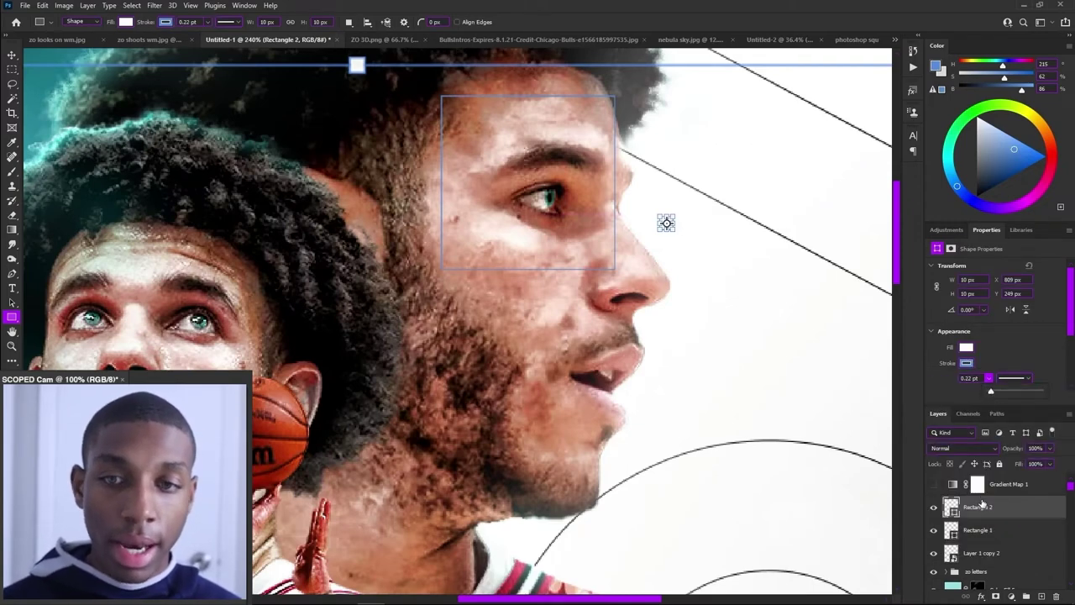
key("v")
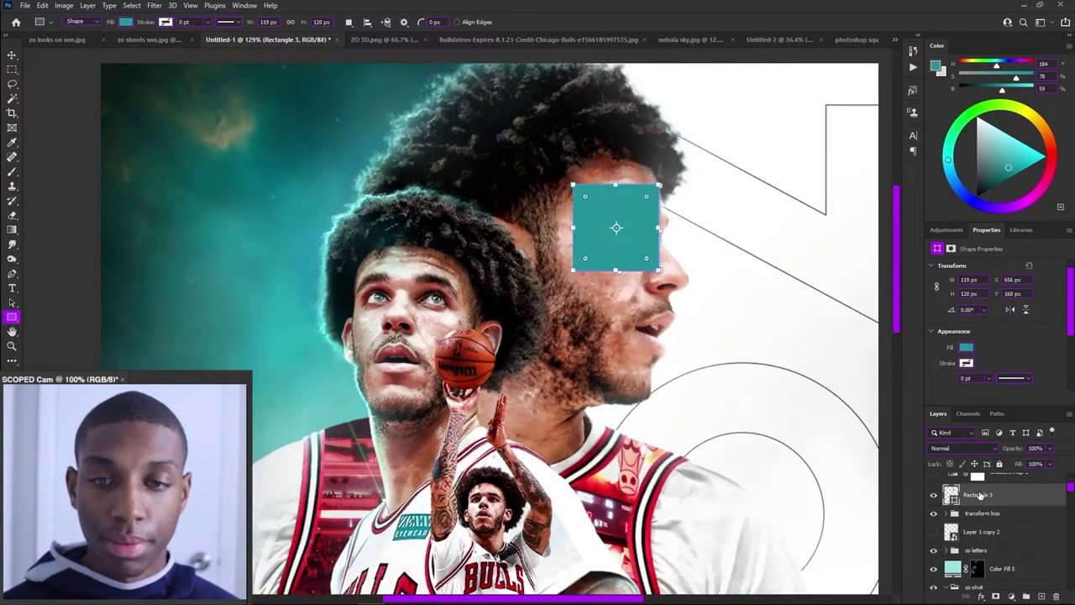
left_click(967, 451)
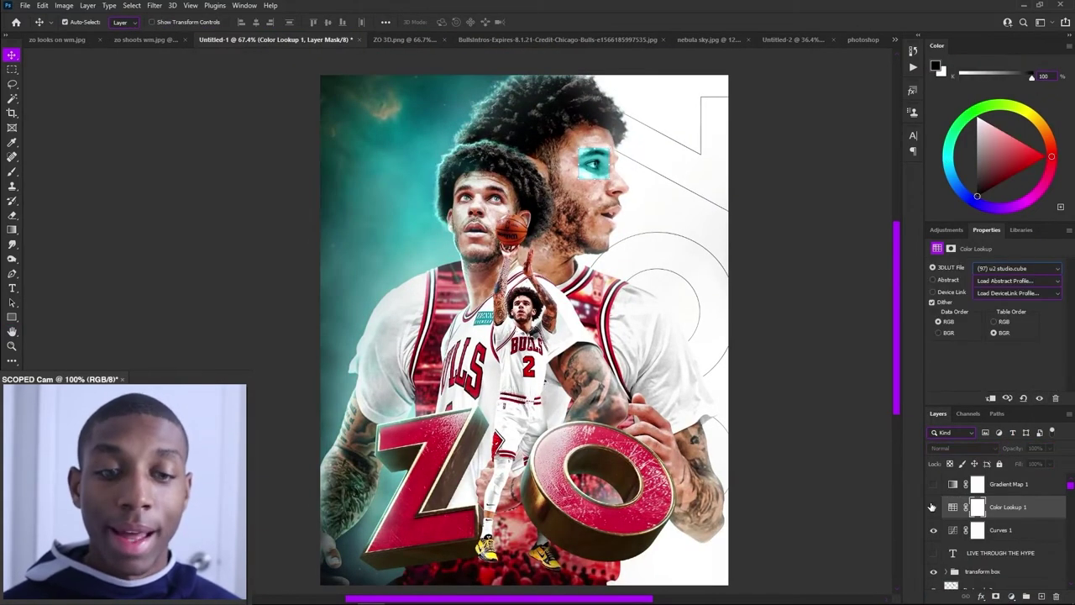
Show the Color Lookup 1 adjustment, set it to Overlay and lower its fill
left_click(931, 507)
key("shift+alt+o")
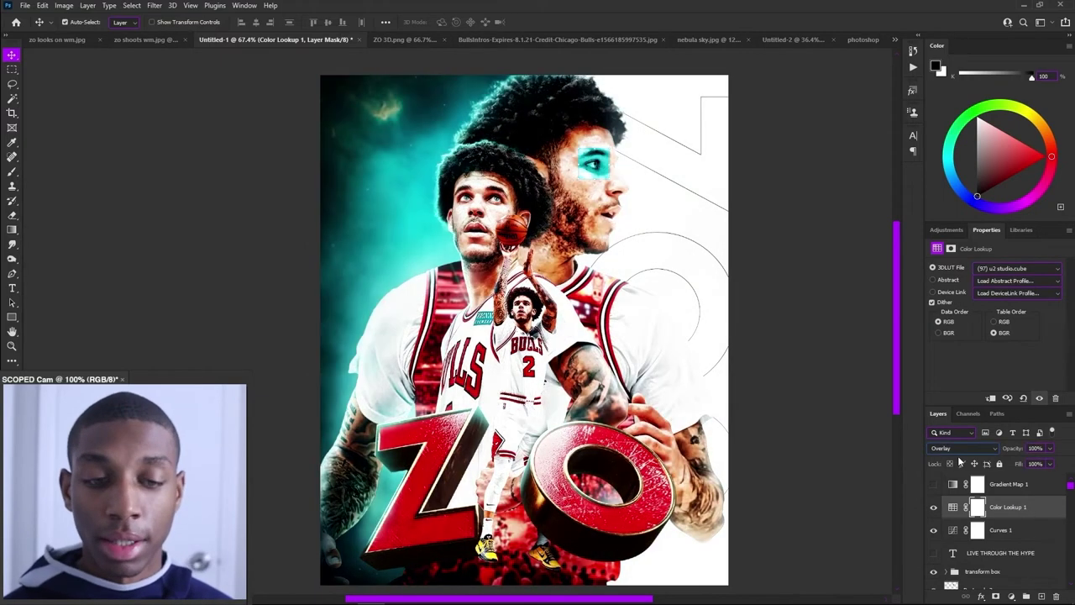
left_click_drag(1022, 480, 1018, 481)
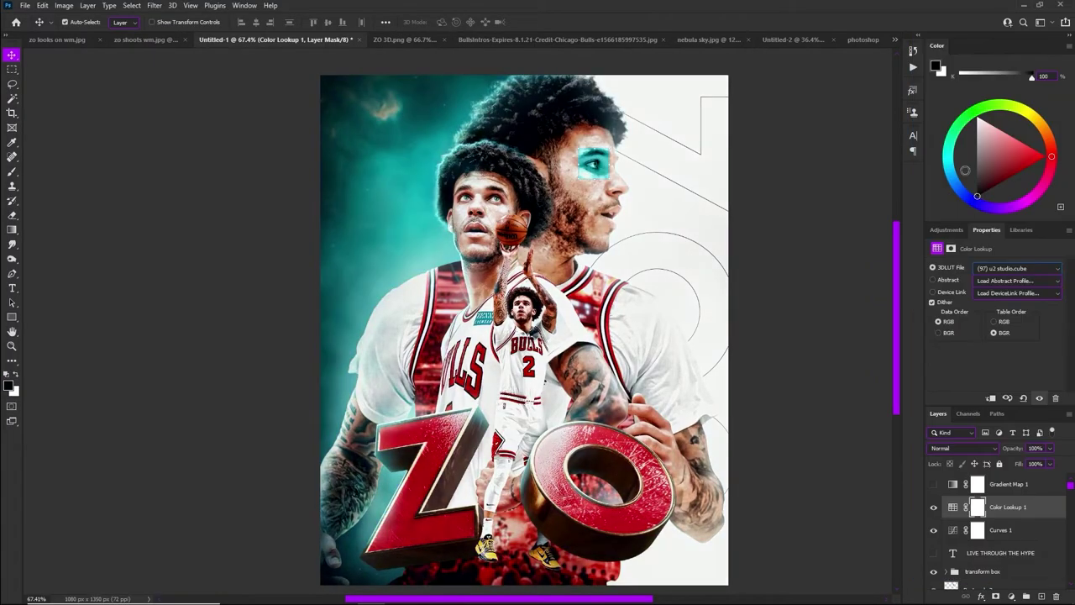
key("shift+alt+o")
left_click(1050, 463)
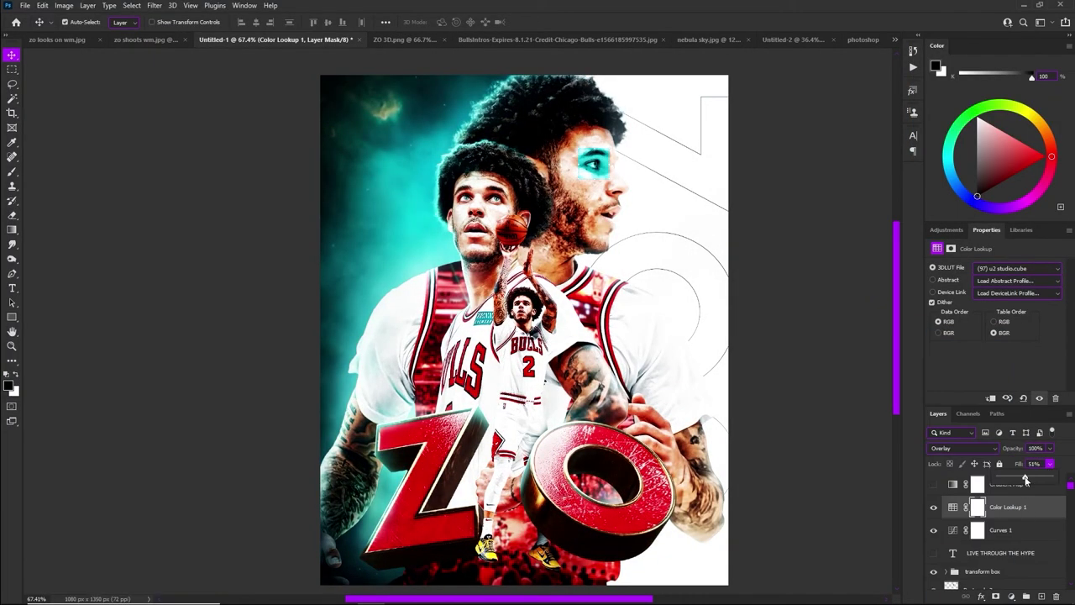
left_click_drag(1054, 478, 1016, 480)
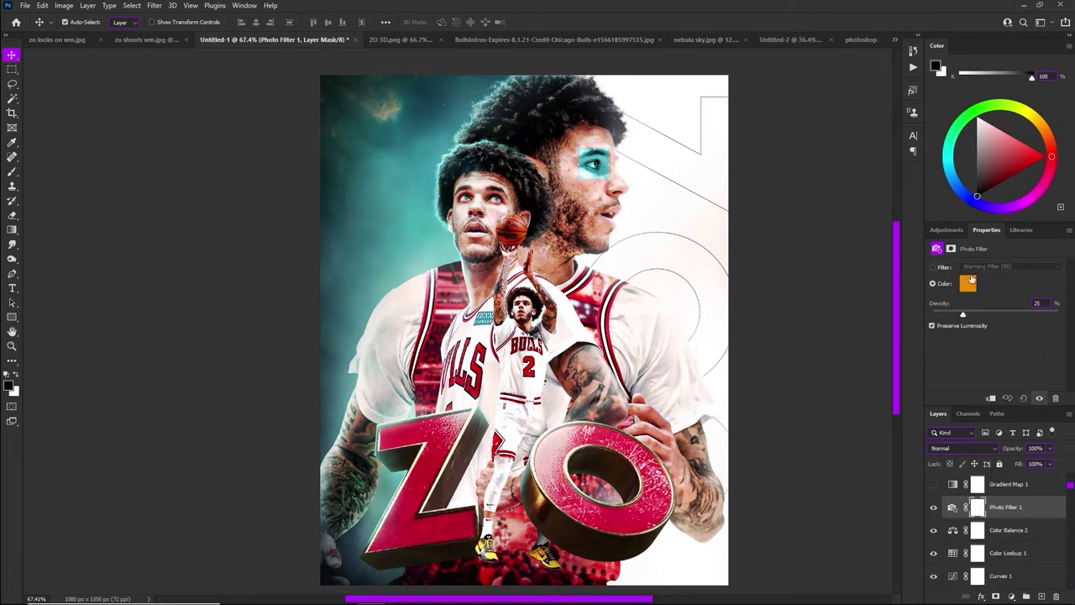
Choose a different preset filter for the Photo Filter 1 adjustment and get the Brush tool ready on Layer 3
left_click(1008, 266)
left_click(983, 317)
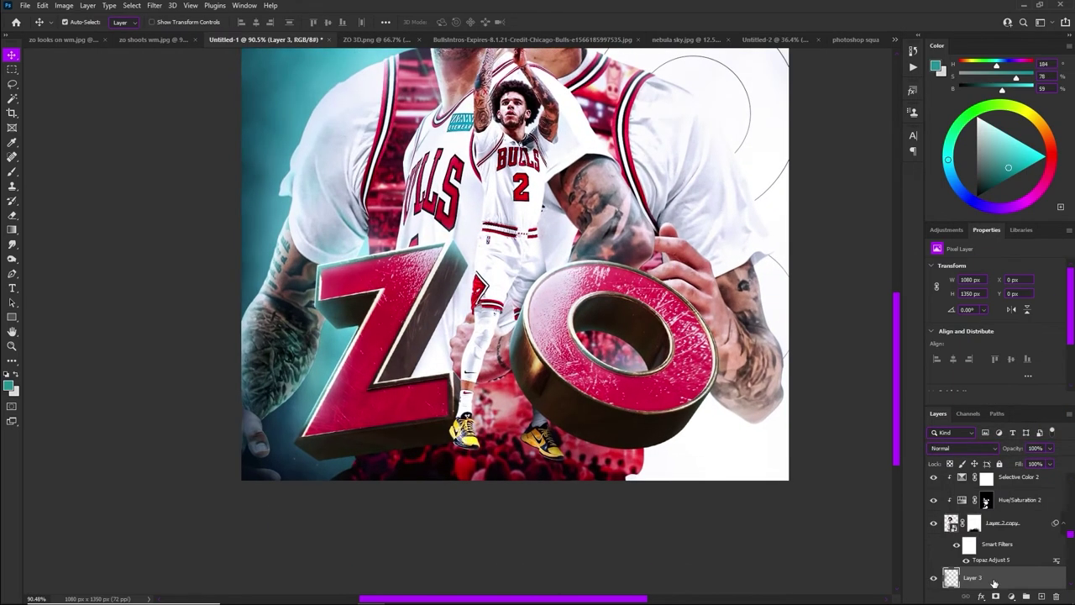
key("b")
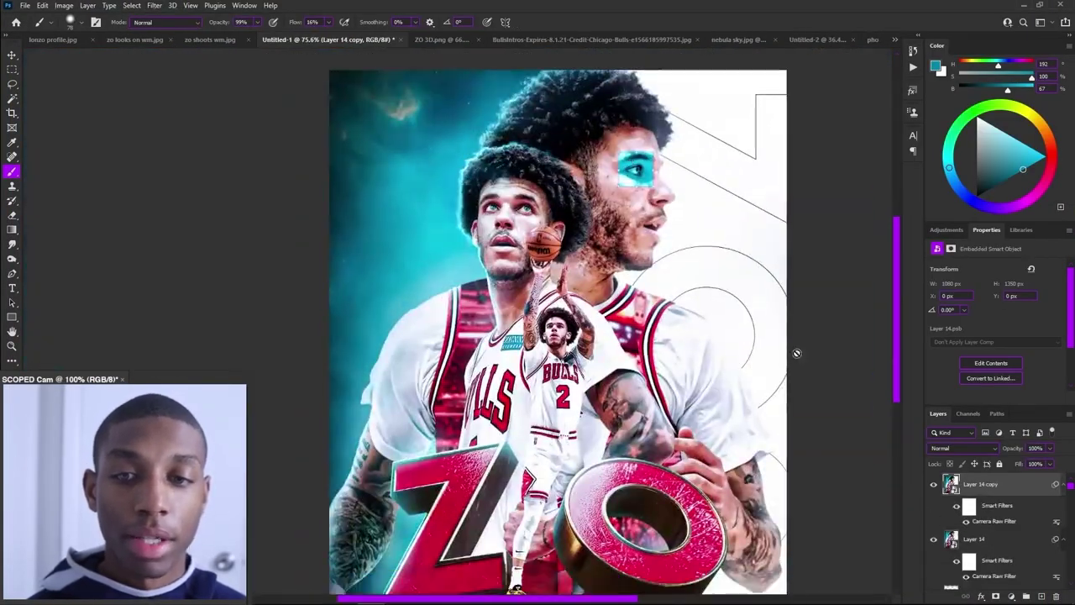
Load Layer 14 copy's contents as a selection and isolate its Blue channel
left_click(948, 482, "ctrl")
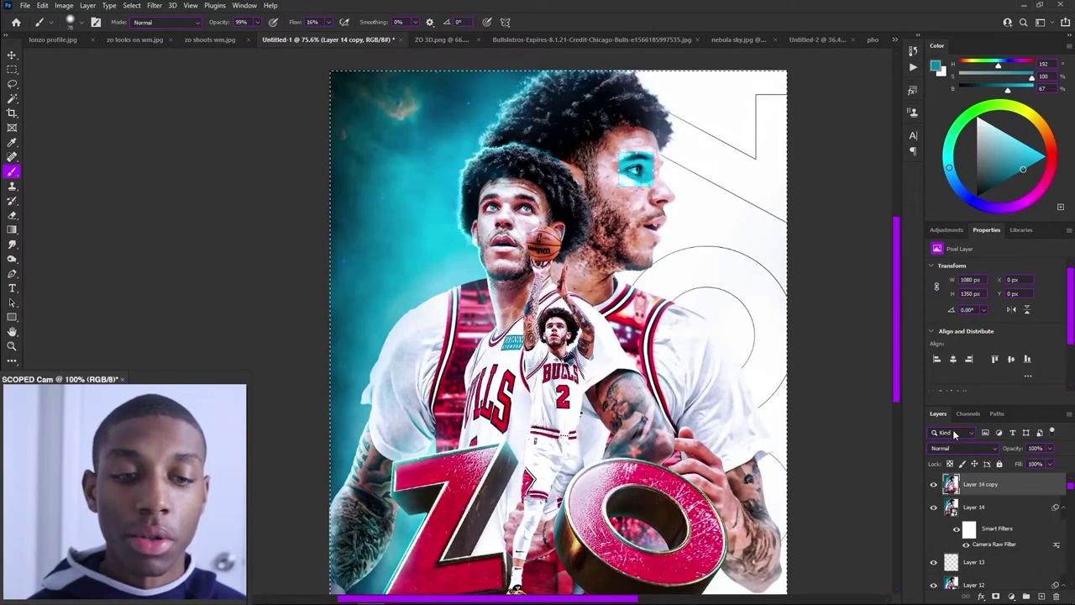
left_click(968, 414)
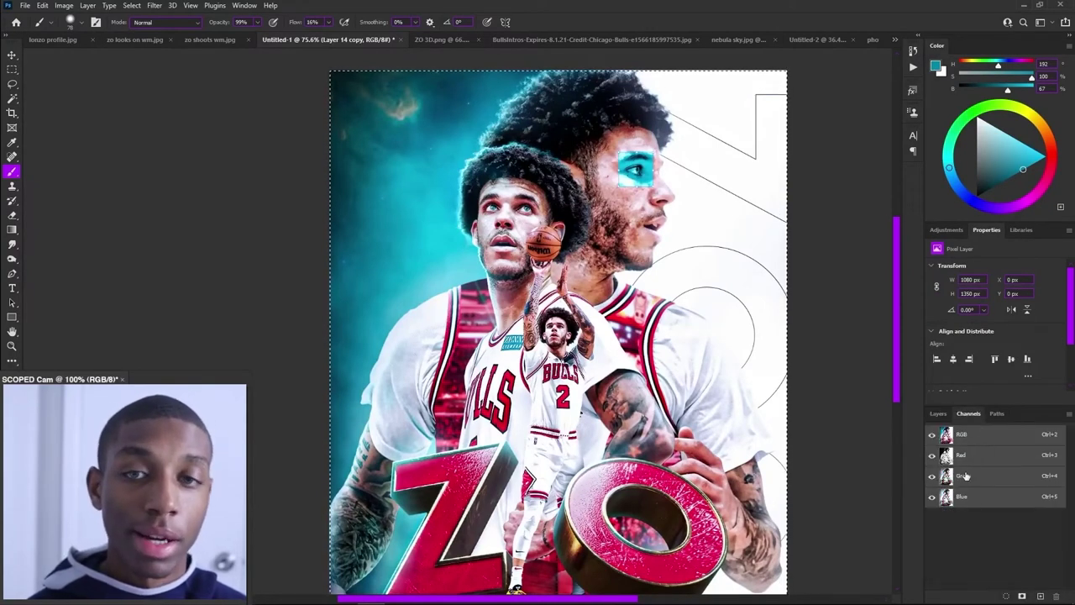
left_click(967, 500)
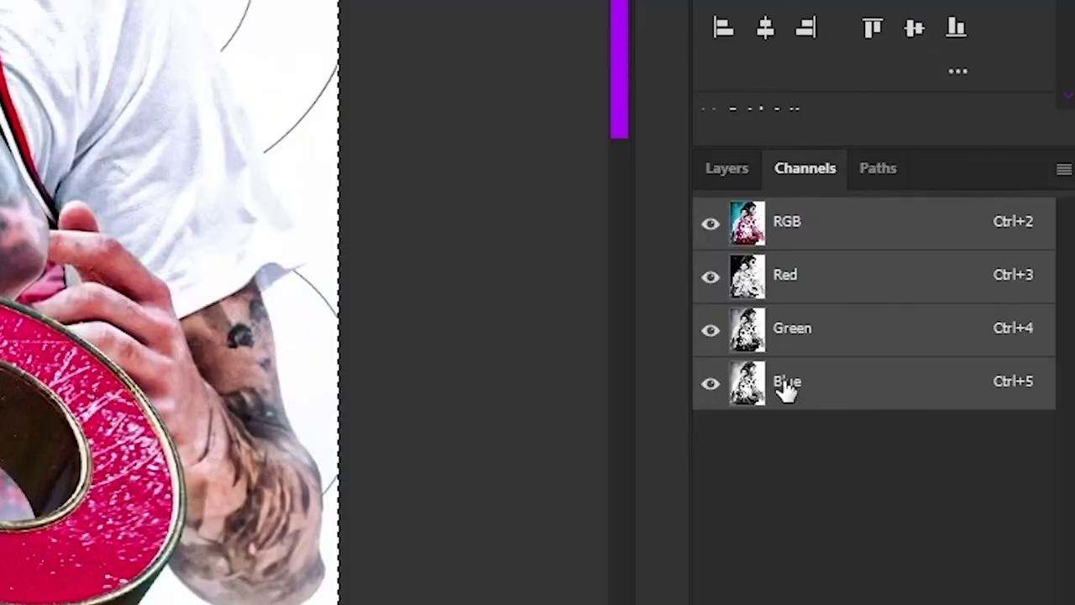
left_click(959, 498)
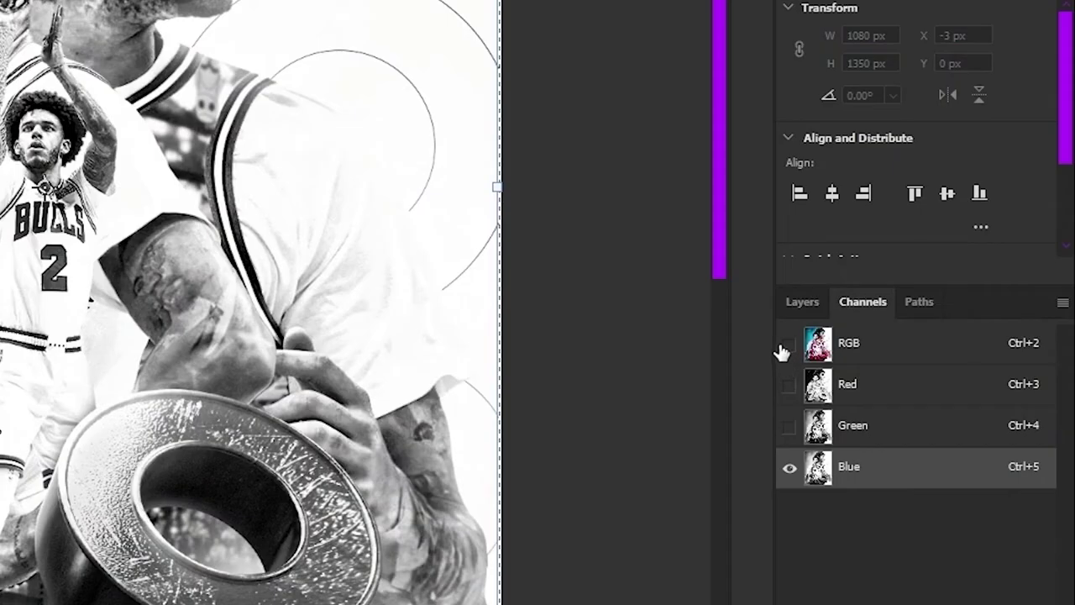
Shift the selected Blue channel 3 px to the left, restore the full RGB view and deselect
left_click(786, 345)
left_click(803, 297)
scroll(638, 389, "down", 5)
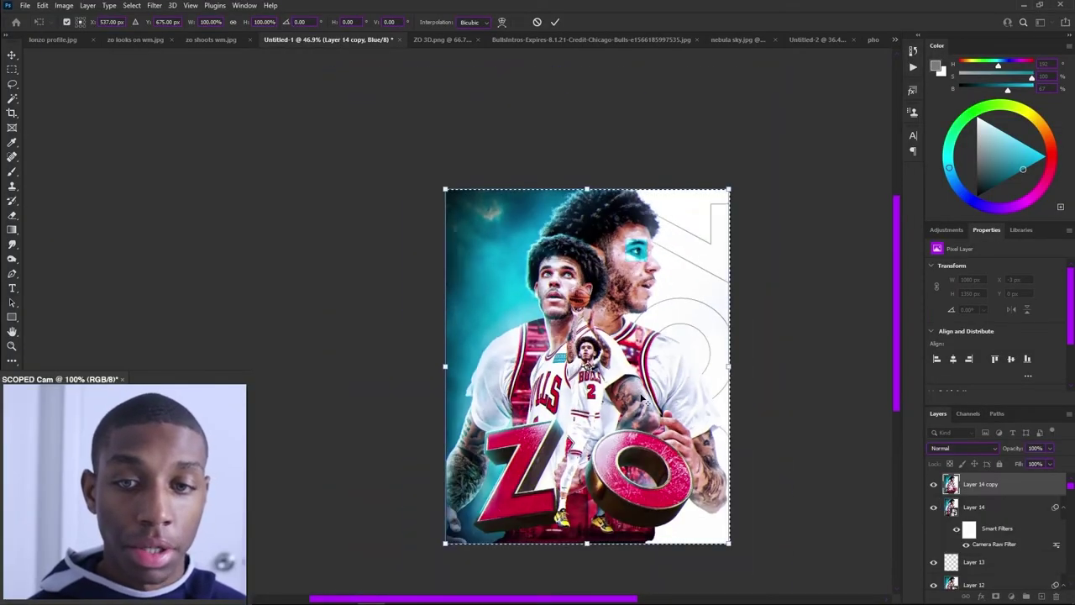
scroll(642, 398, "up", 4)
left_click(12, 56)
key("ctrl+d")
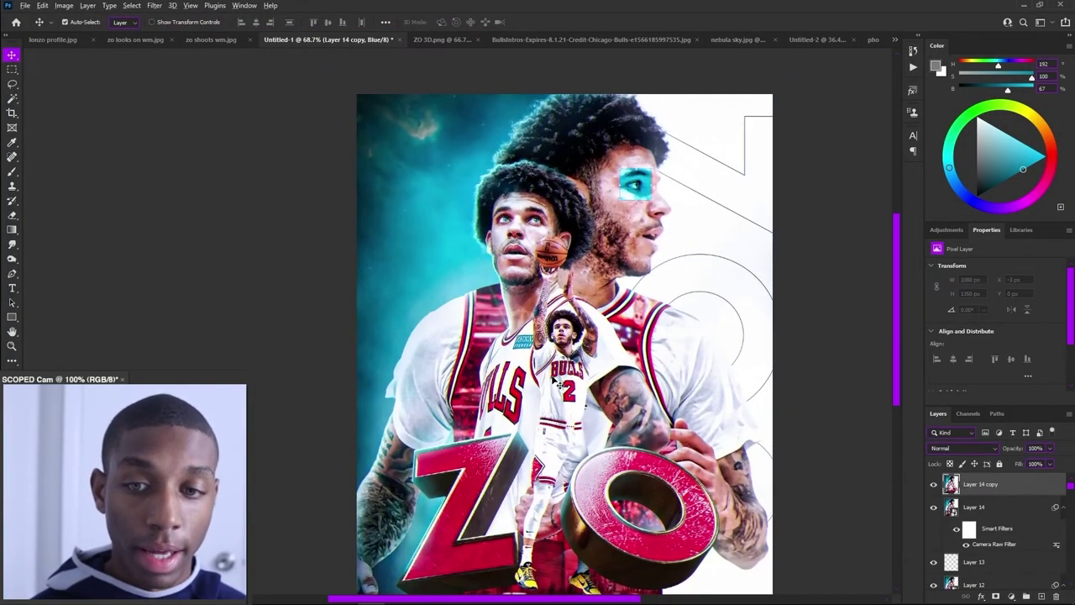
Add a layer mask to Layer 14 copy and brush over the central players on it to hide the color fringing
scroll(562, 378, "down", 4)
scroll(614, 367, "up", 3)
left_click(996, 594)
key("b")
mouse_move(555, 343)
left_mouse_down()
mouse_move(565, 341)
mouse_move(619, 62)
left_mouse_up()
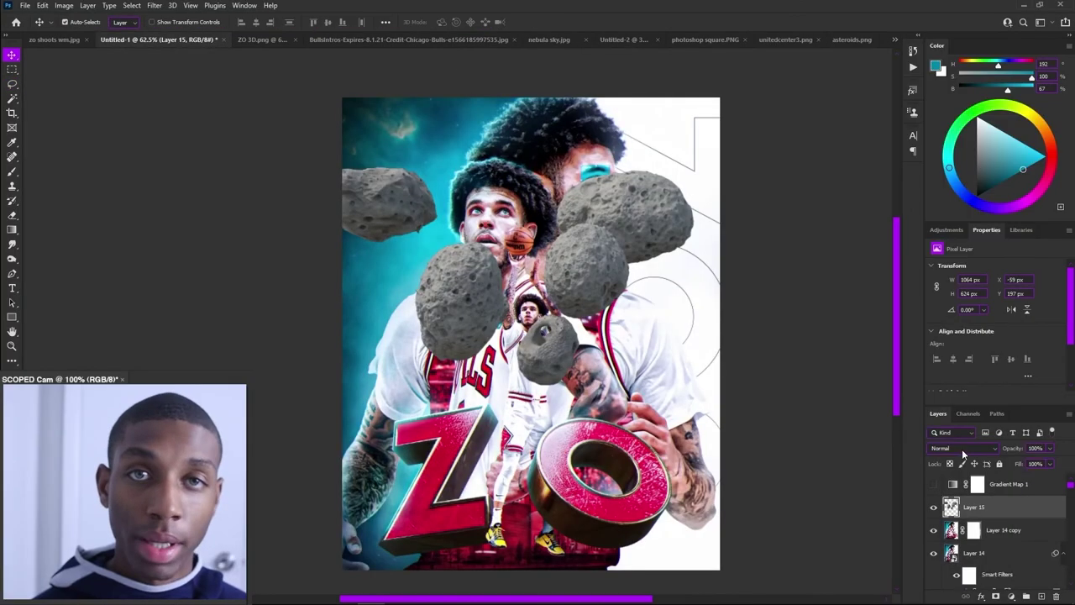
Set the asteroids on Layer 15 to Overlay and compare the poster with and without them
left_click(962, 449)
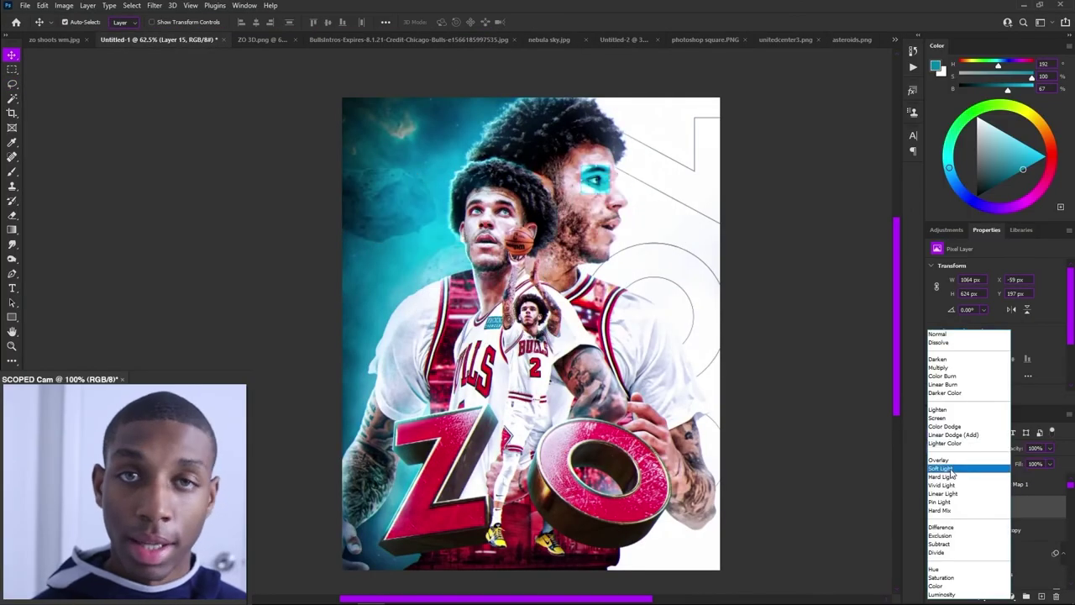
left_click(940, 461)
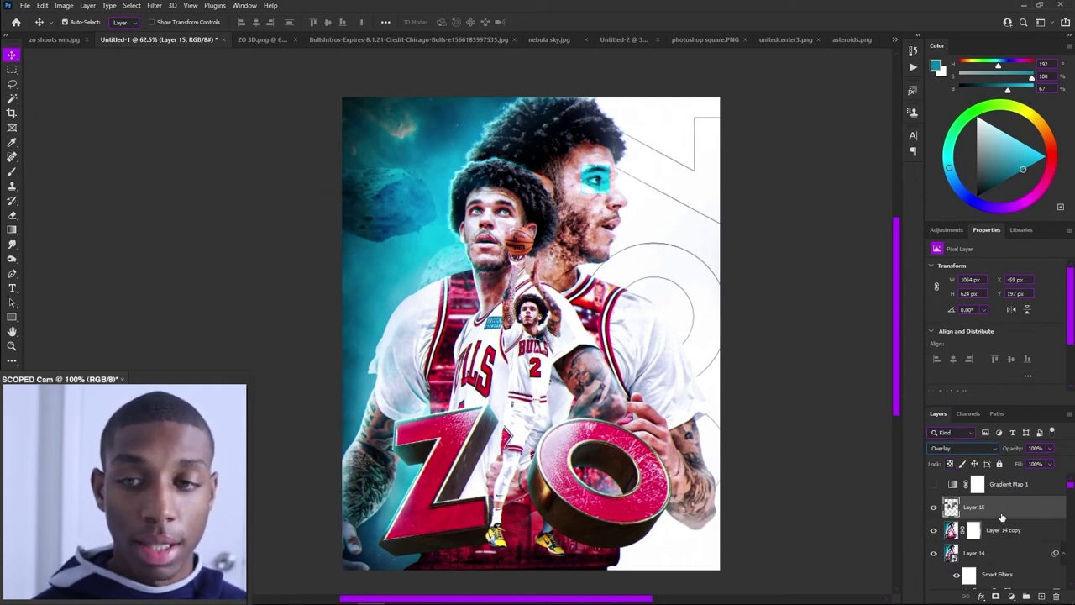
left_click(933, 509)
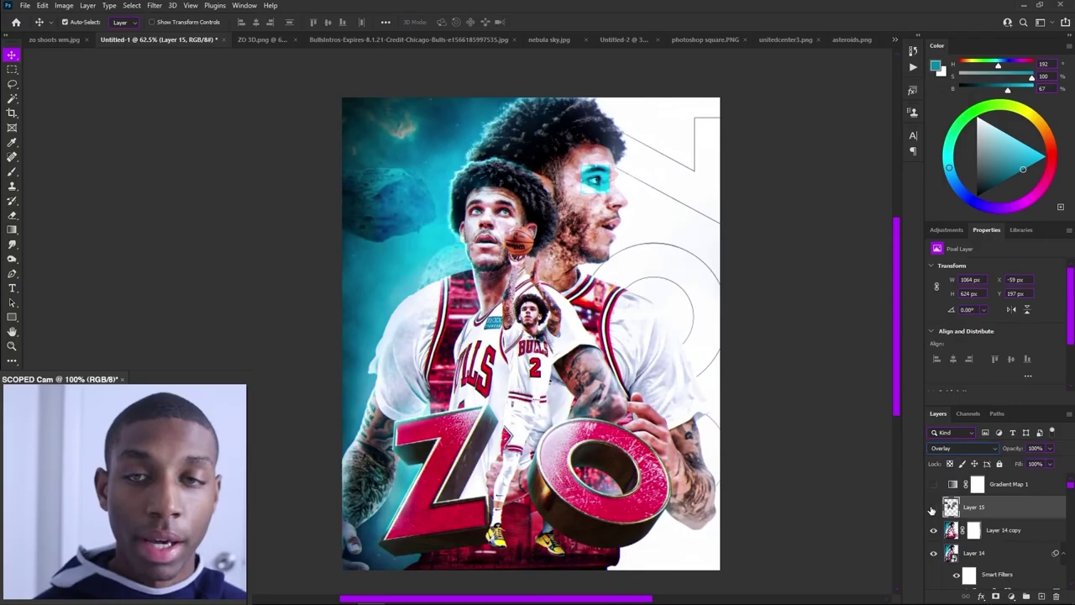
left_click(932, 509)
left_click(933, 509)
Erase the Layer 15 asteroid overlay from the back player's face with an 11% flow eraser
key("e")
key("alt+e")
left_click(597, 208)
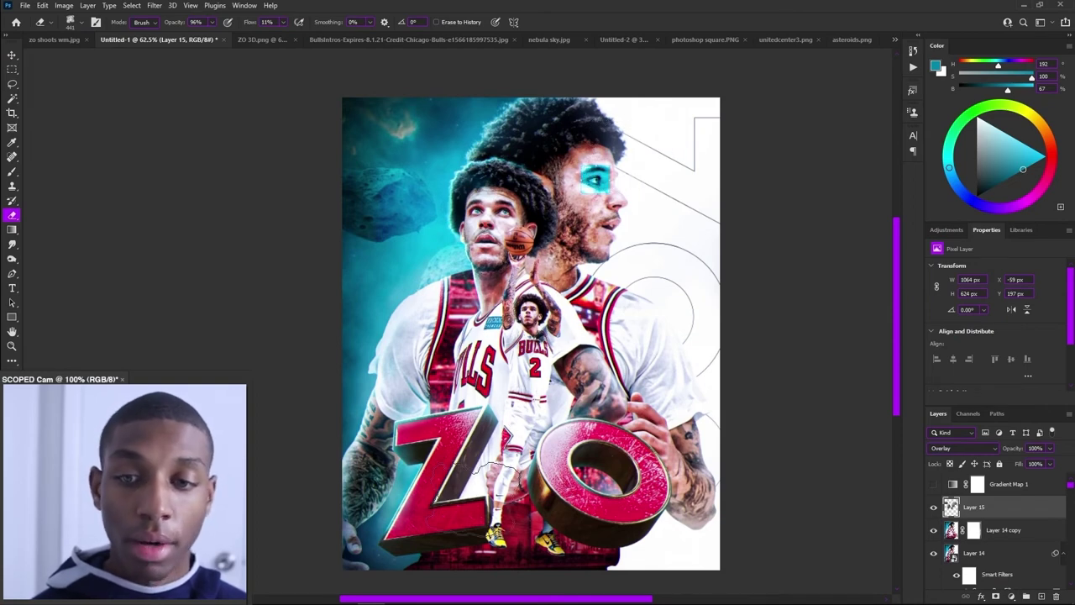
Undo the new empty group, clip a Levels adjustment to the Layer 16 asteroids and darken the midtones
left_click(1025, 595)
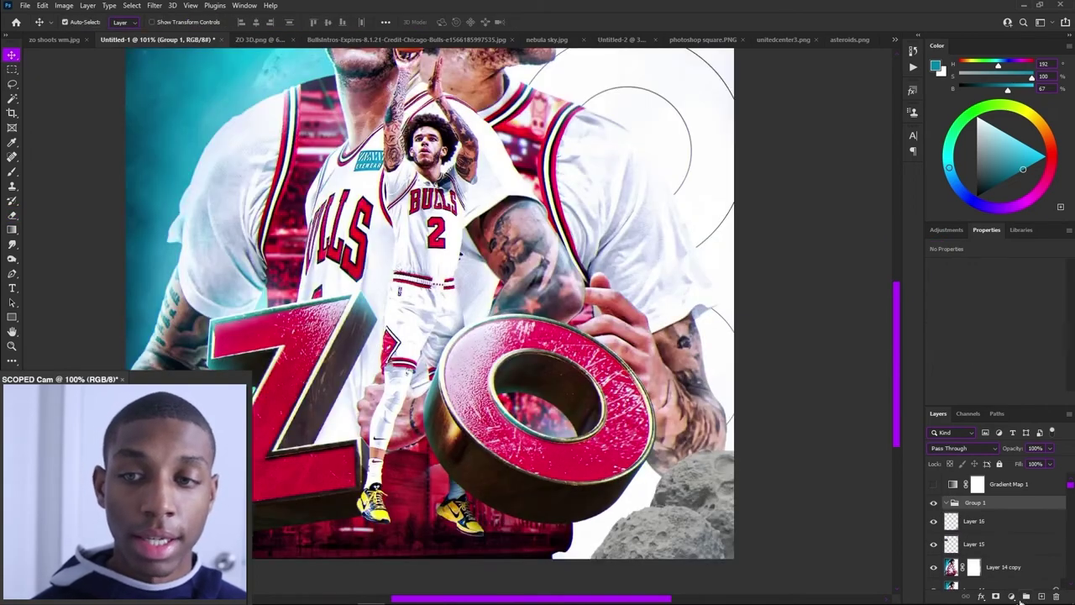
key("ctrl+z")
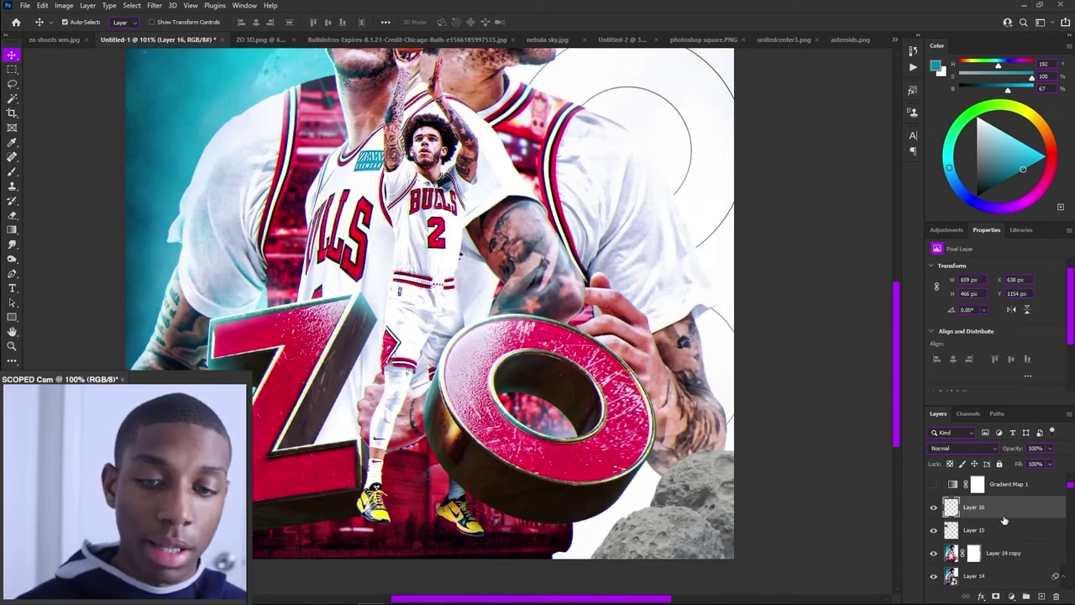
left_click(1011, 596)
left_click(1005, 451)
left_click(990, 399)
left_click_drag(1004, 349, 1034, 351)
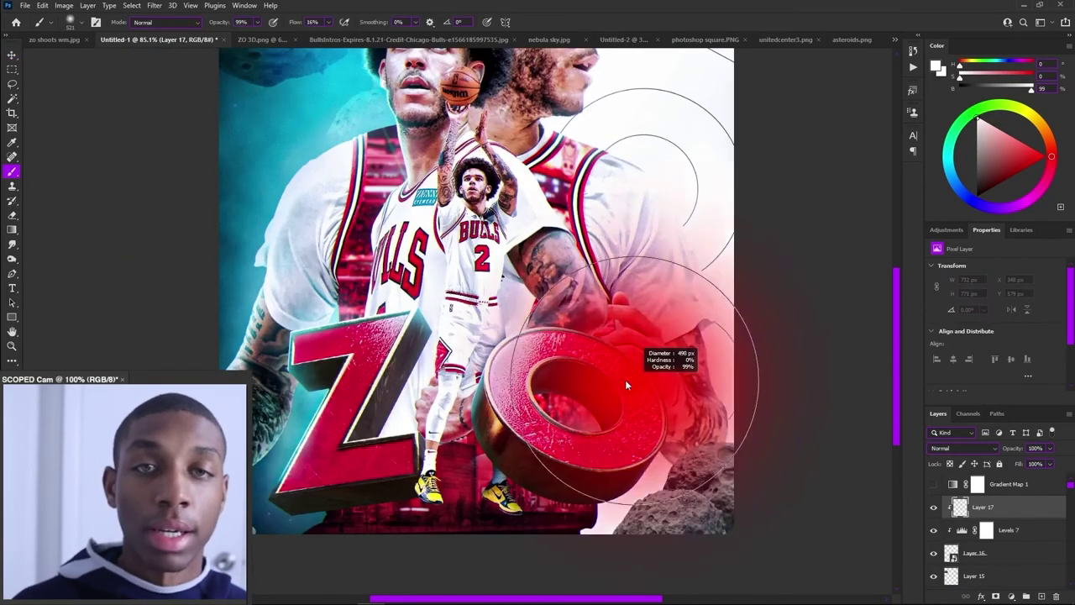
Brush soft white at 217 px and 16% flow over the lower asteroids' edges on clipped Layer 17
left_click_drag(625, 385, 561, 385)
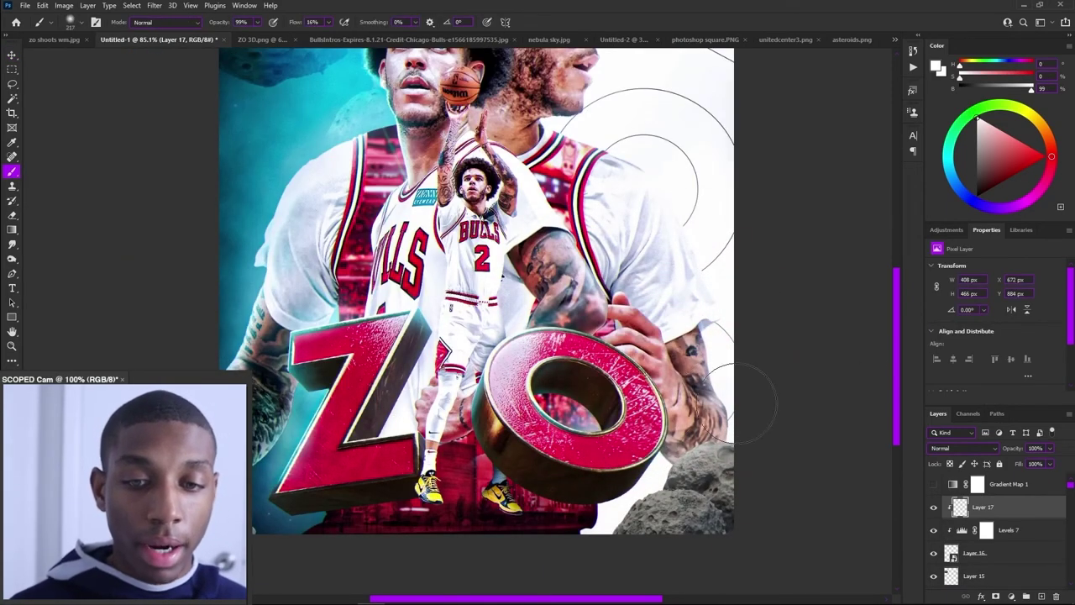
mouse_move(651, 448)
left_mouse_down()
mouse_move(616, 469)
mouse_move(535, 571)
left_mouse_up()
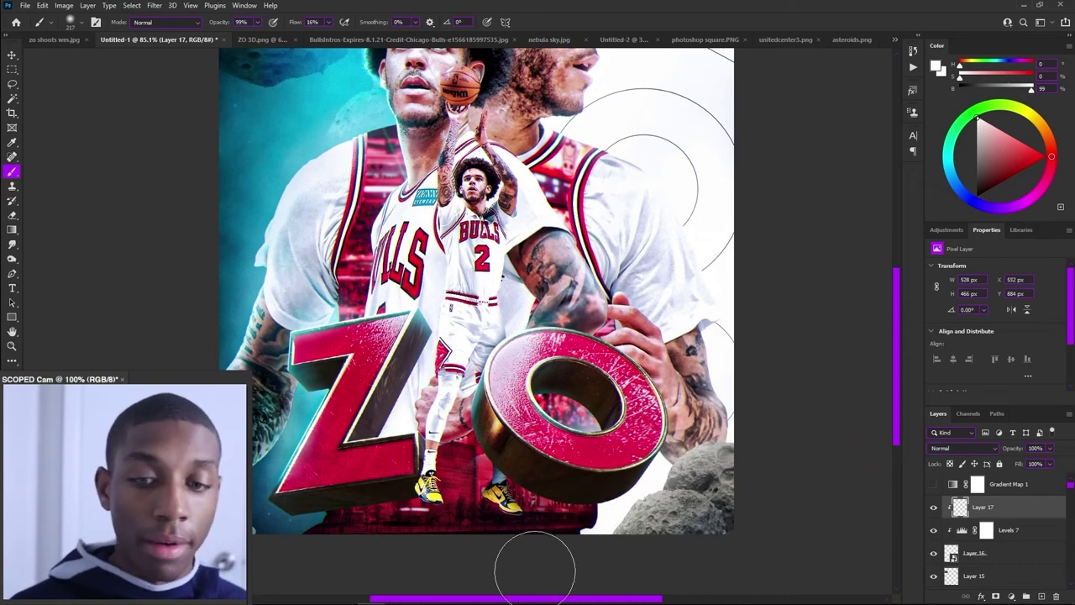
Open the Gaussian Blur filter for the foreground asteroids on Layer 16
left_click(1009, 558)
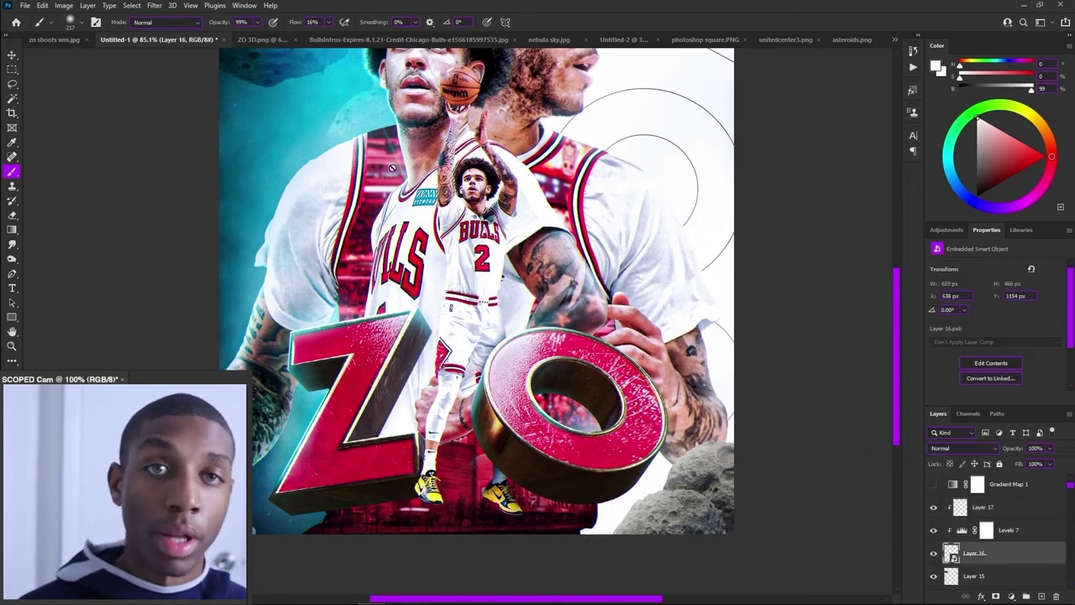
left_click(154, 5)
mouse_move(176, 149)
left_click(320, 191)
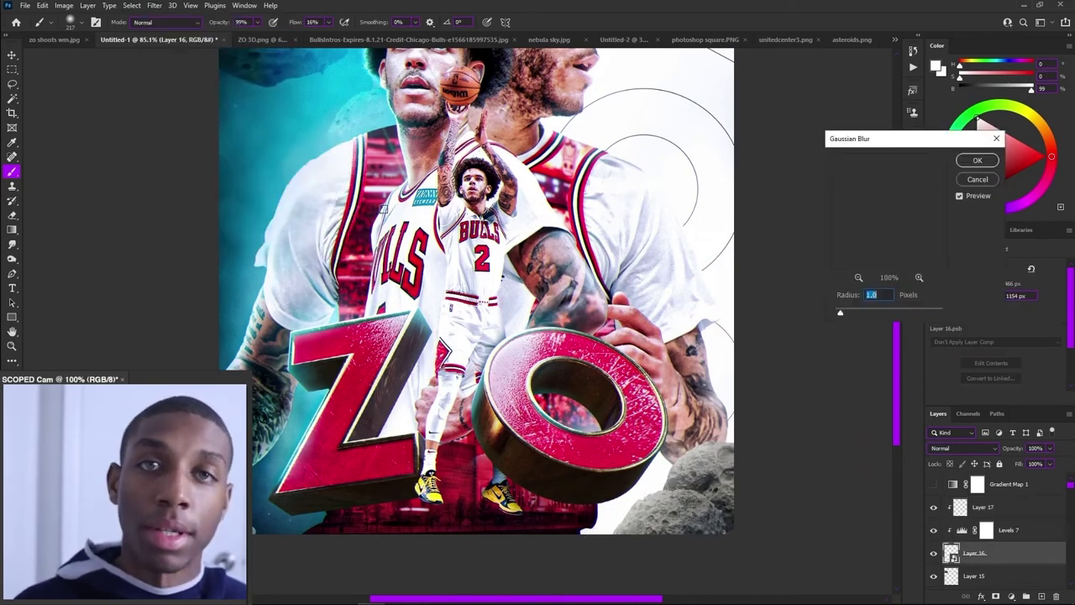